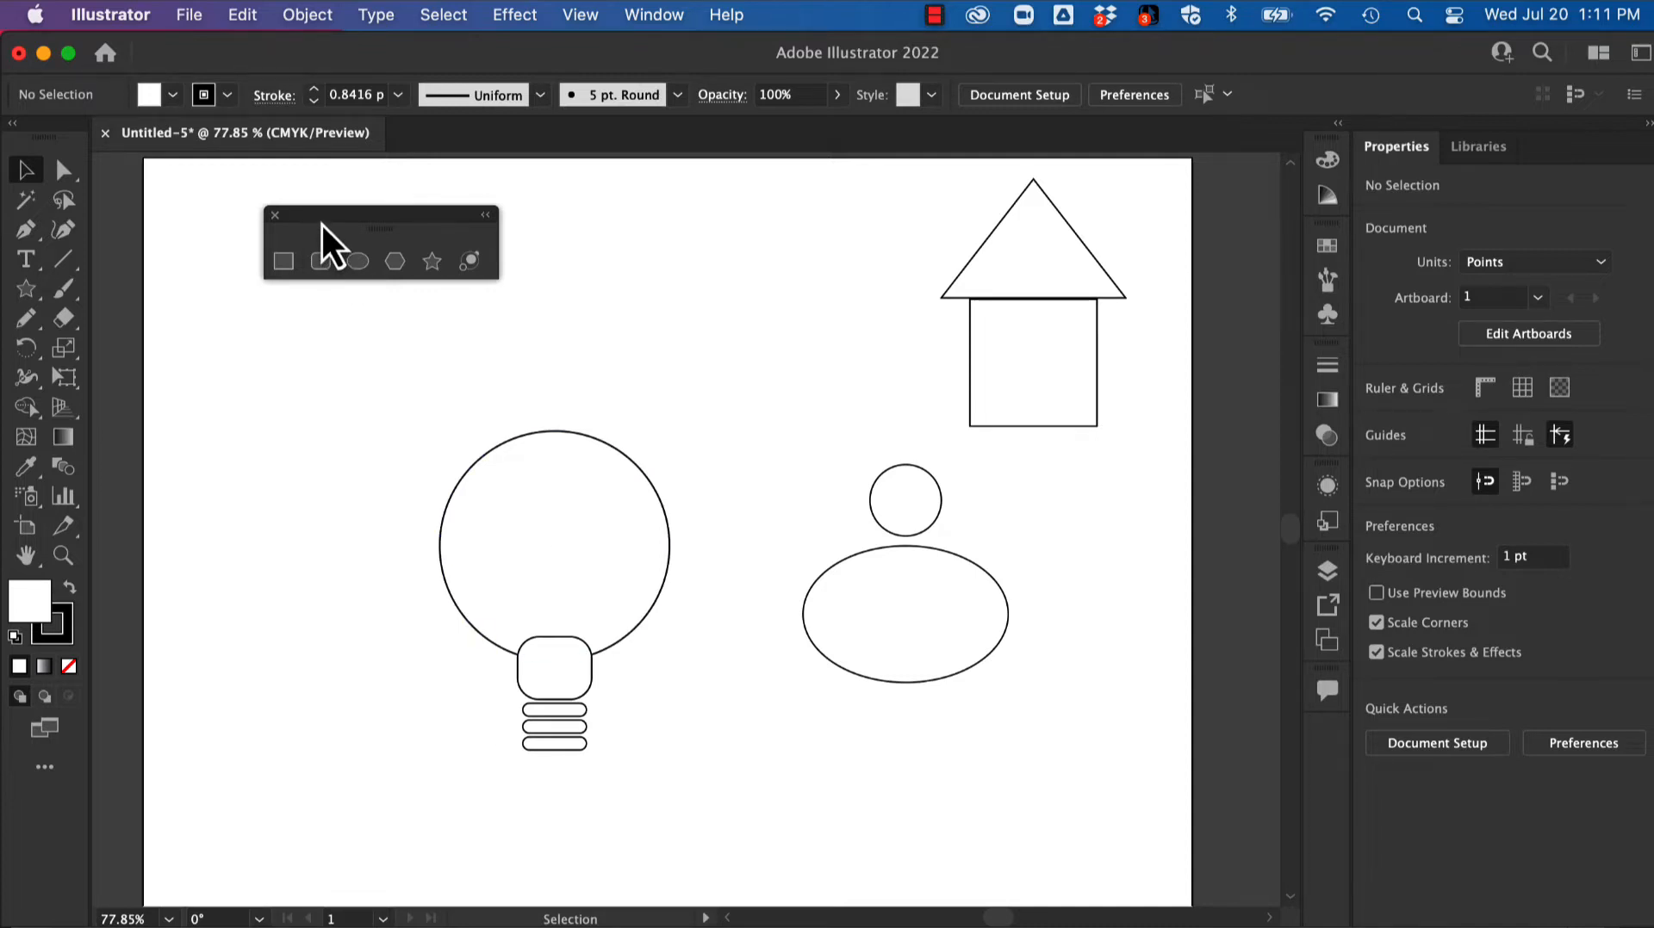
- Reposition the floating shape tools palette over the empty area near the artboard's upper-left corner
drag(421, 221, 325, 190)
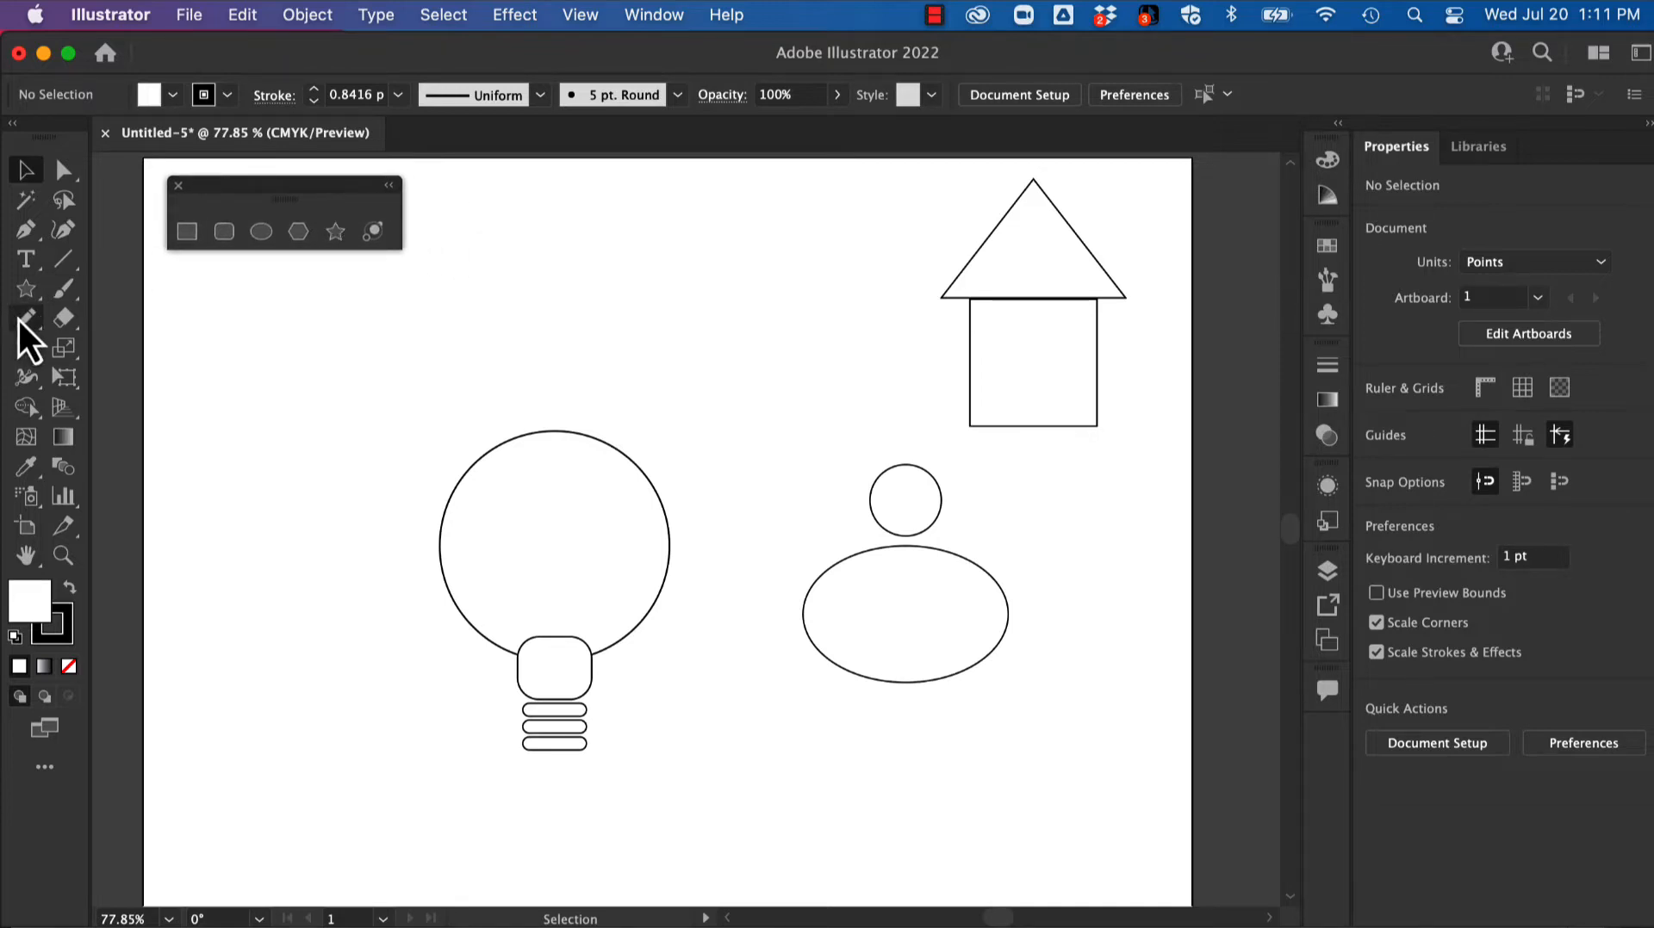
click(25, 291)
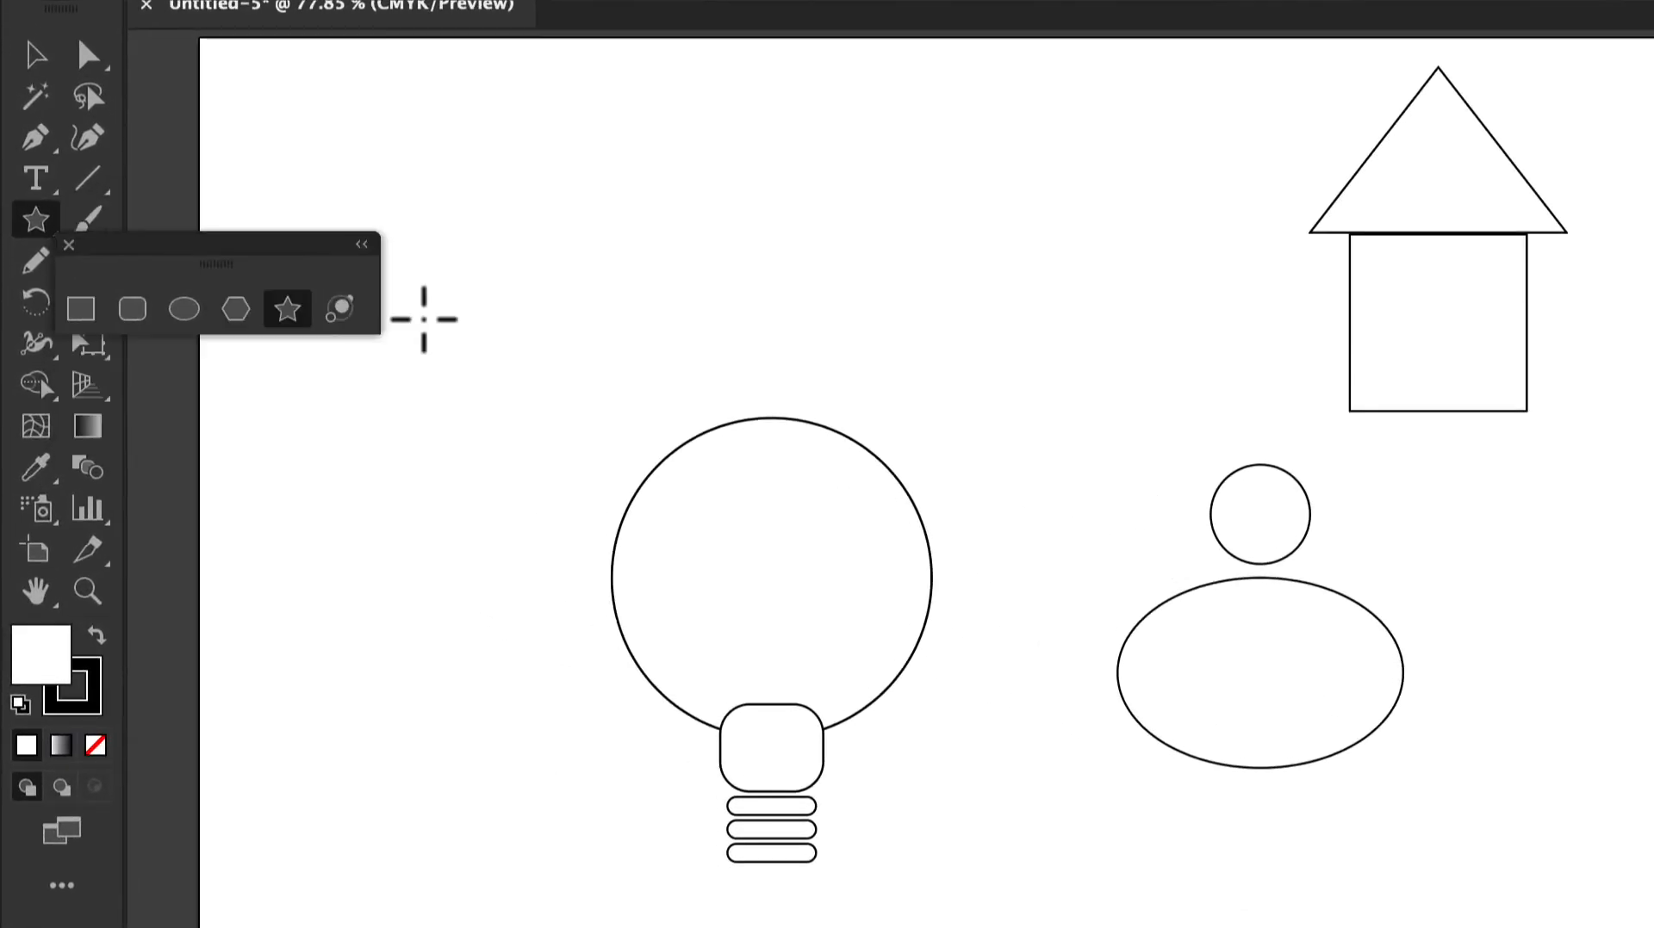
drag(254, 258, 428, 87)
- Draw a square about 103 pt wide below the floating shape tools palette and a circle beneath it
click(261, 154)
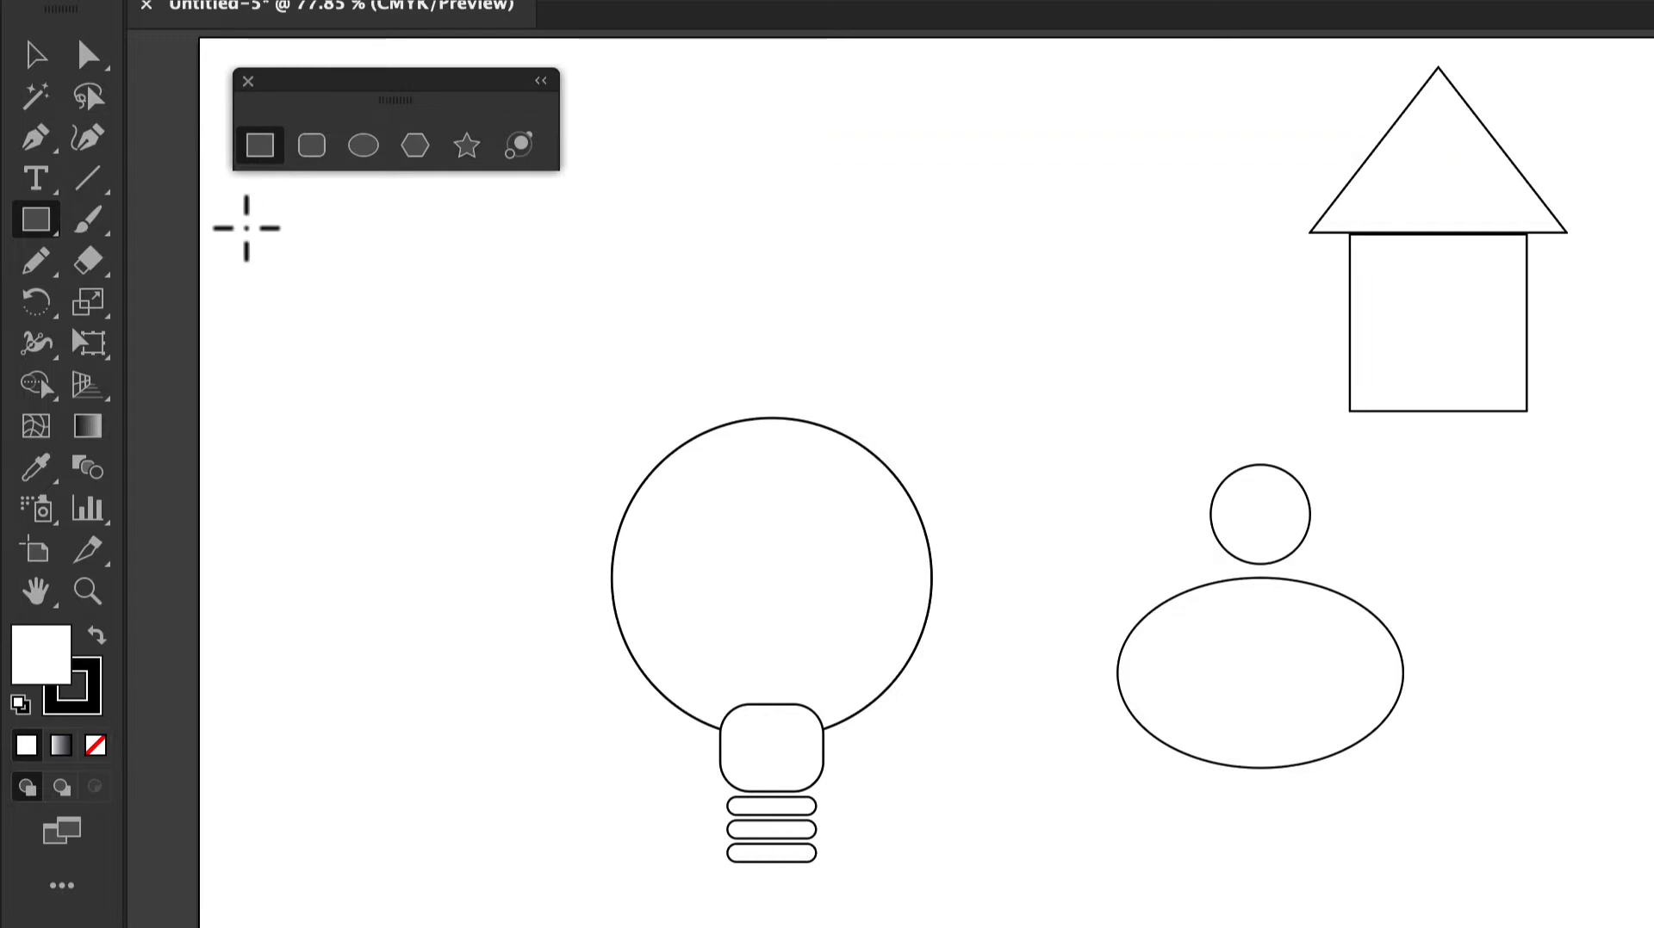
drag(247, 228, 435, 401)
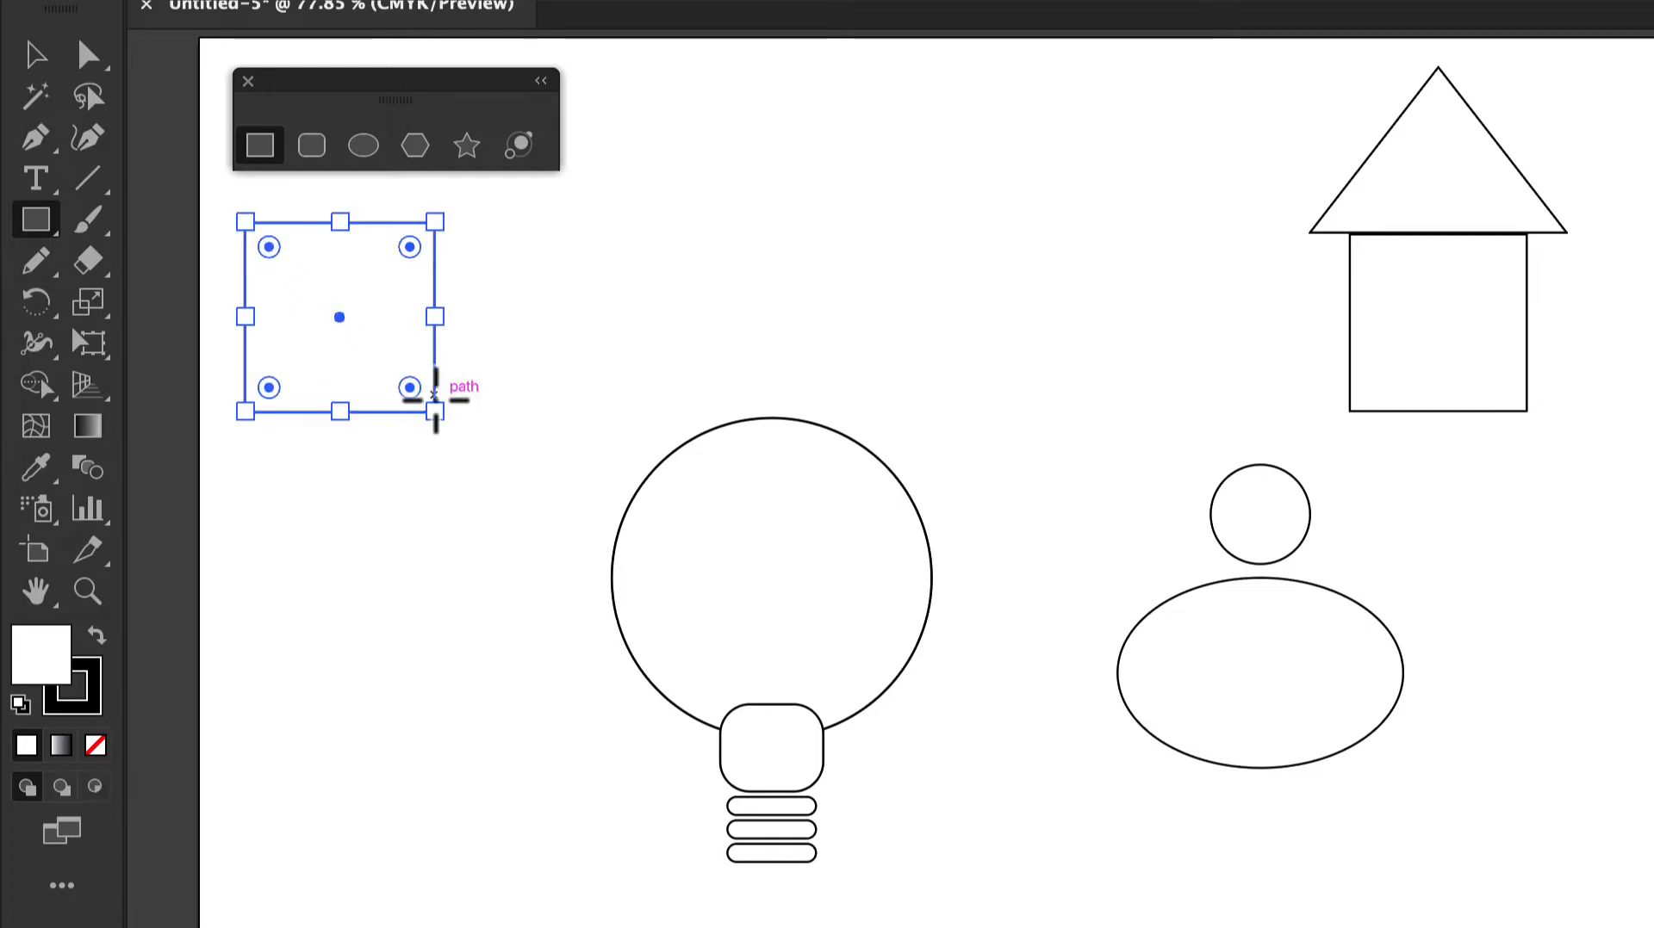
click(363, 145)
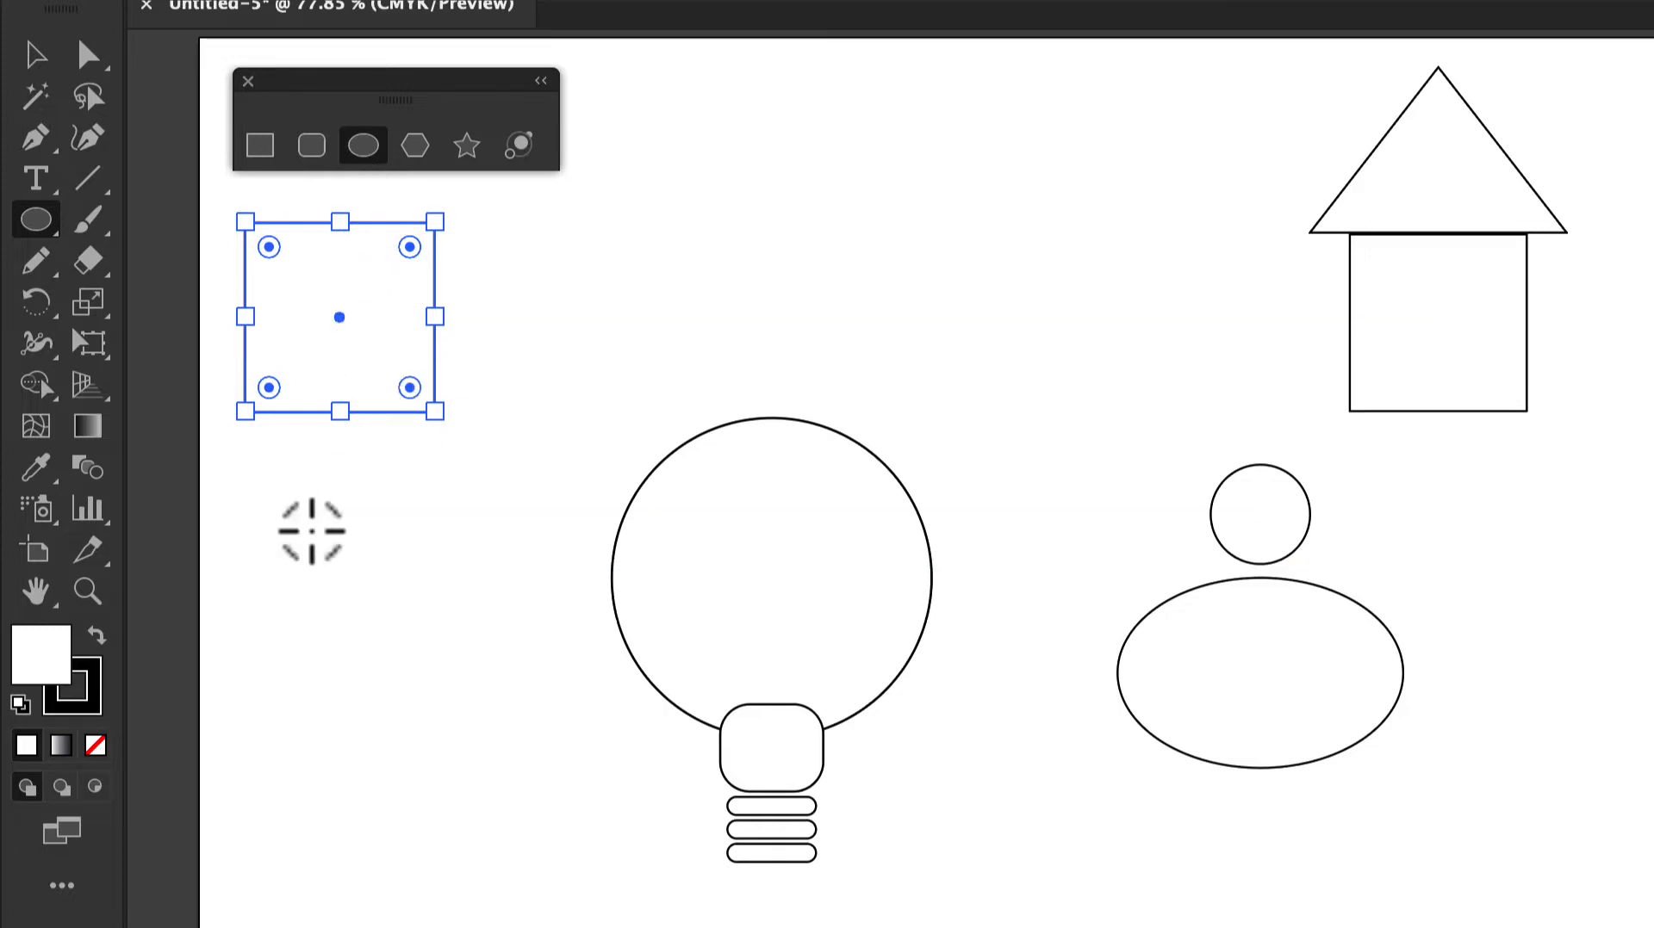
drag(312, 531, 396, 611)
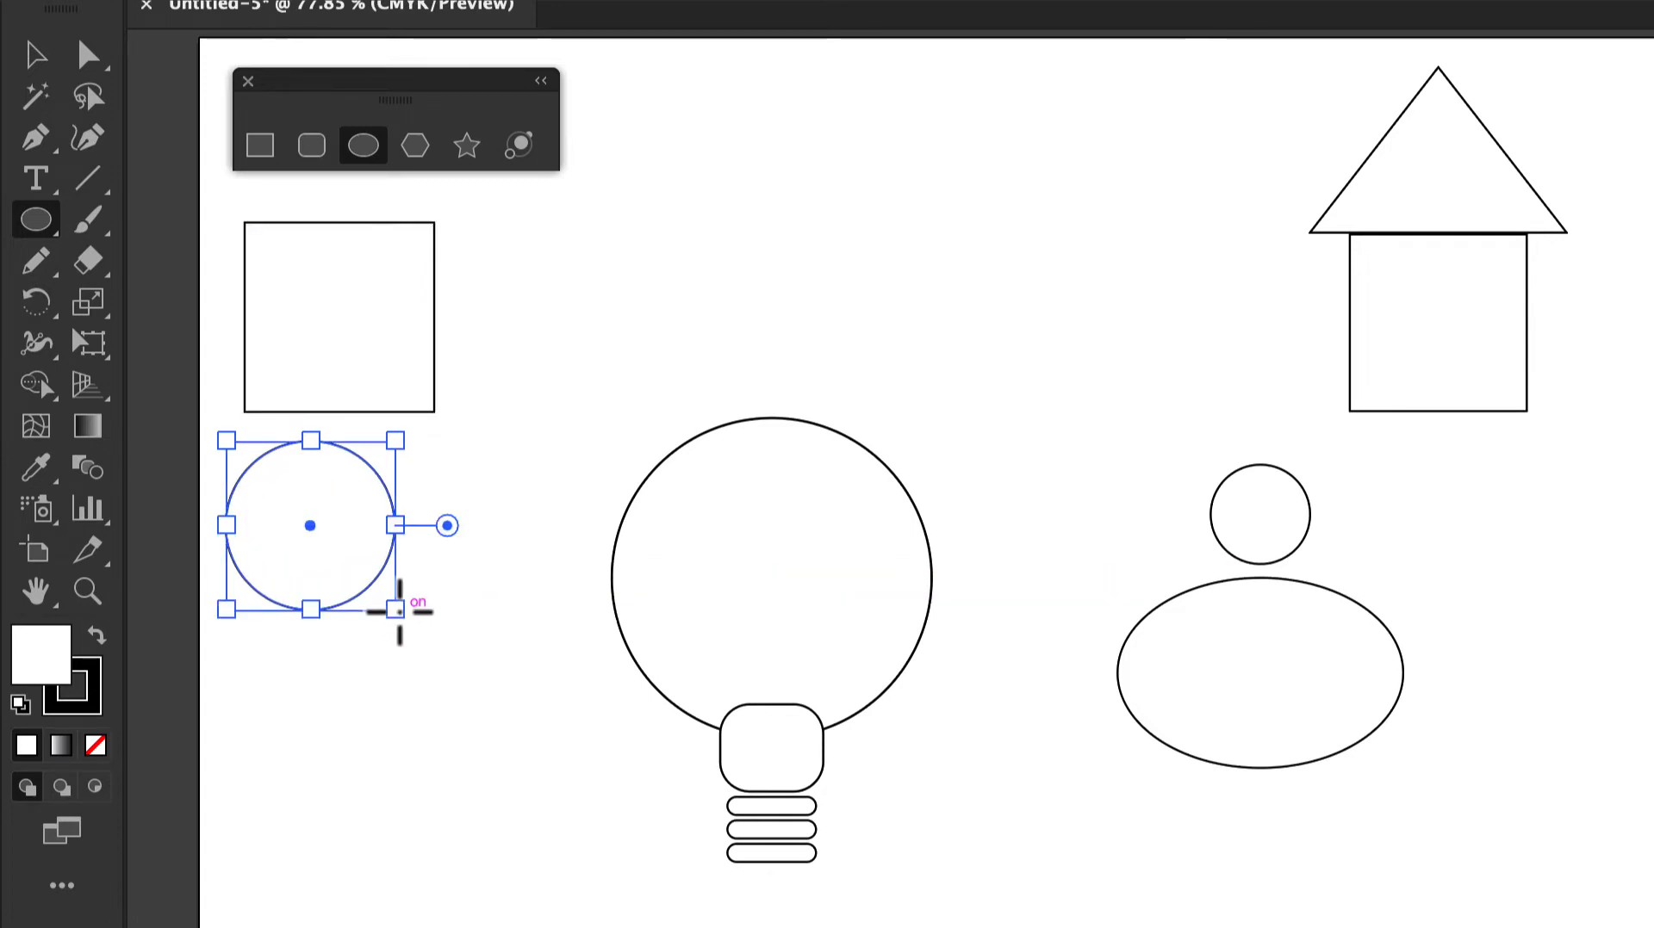
- Draw a small five-pointed star beside the floating shape tools palette, above the light bulb
click(467, 152)
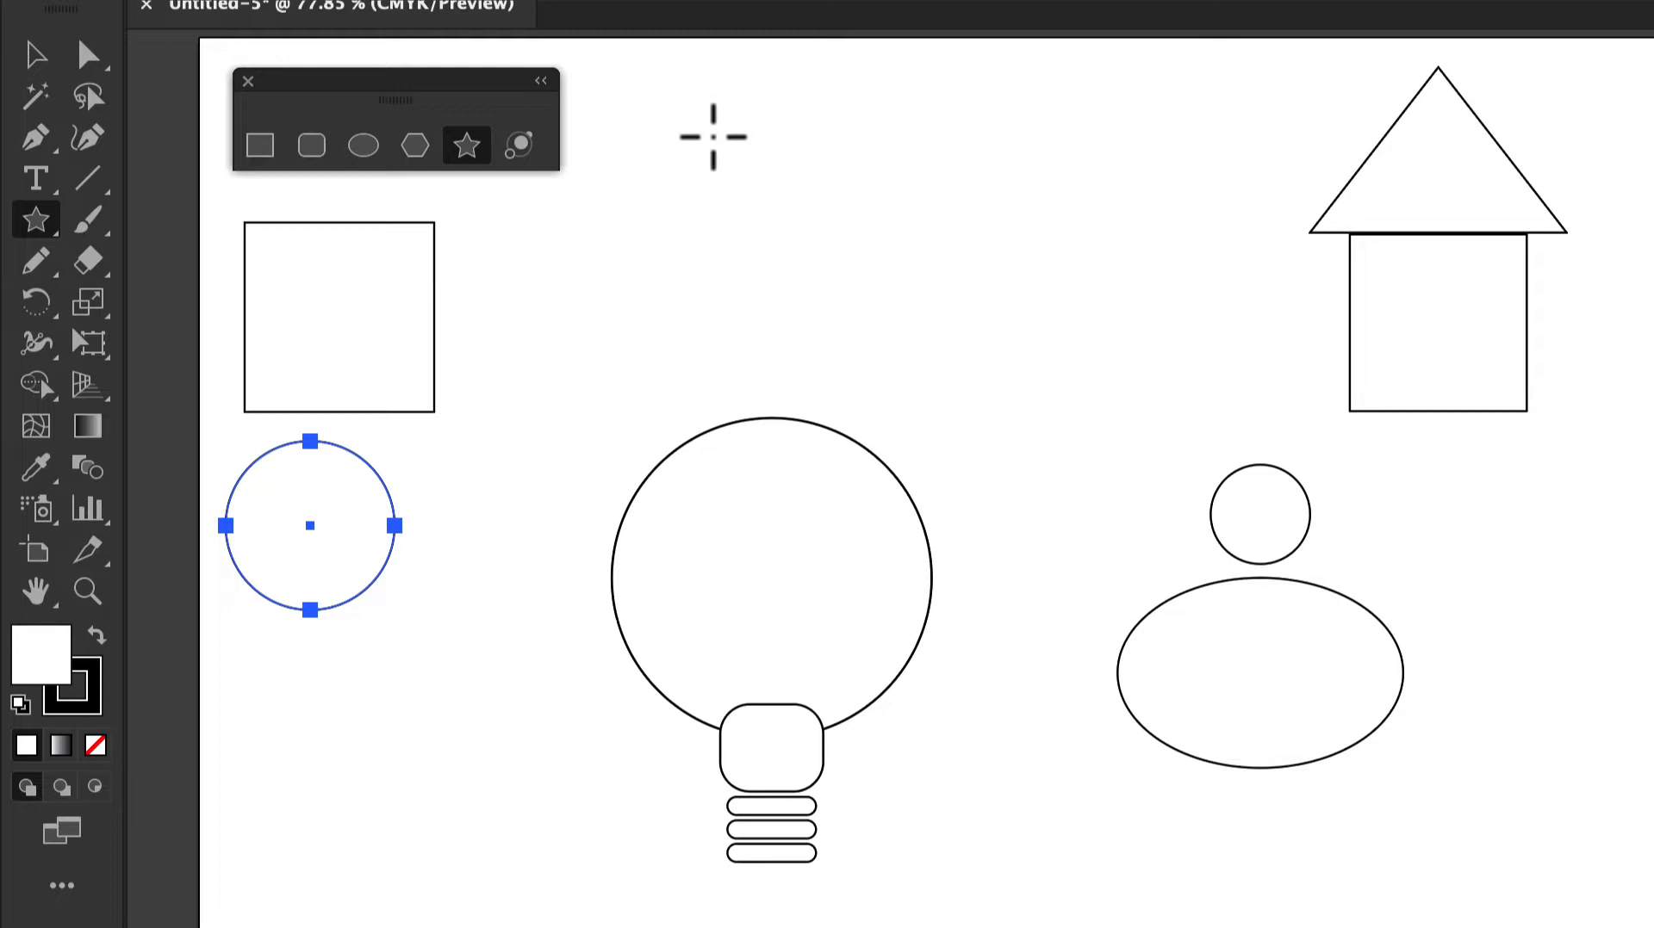
drag(713, 136, 752, 187)
key(Up)
key(Up)
key(Down)
key(Down)
key(Up)
key(Up)
click(852, 93)
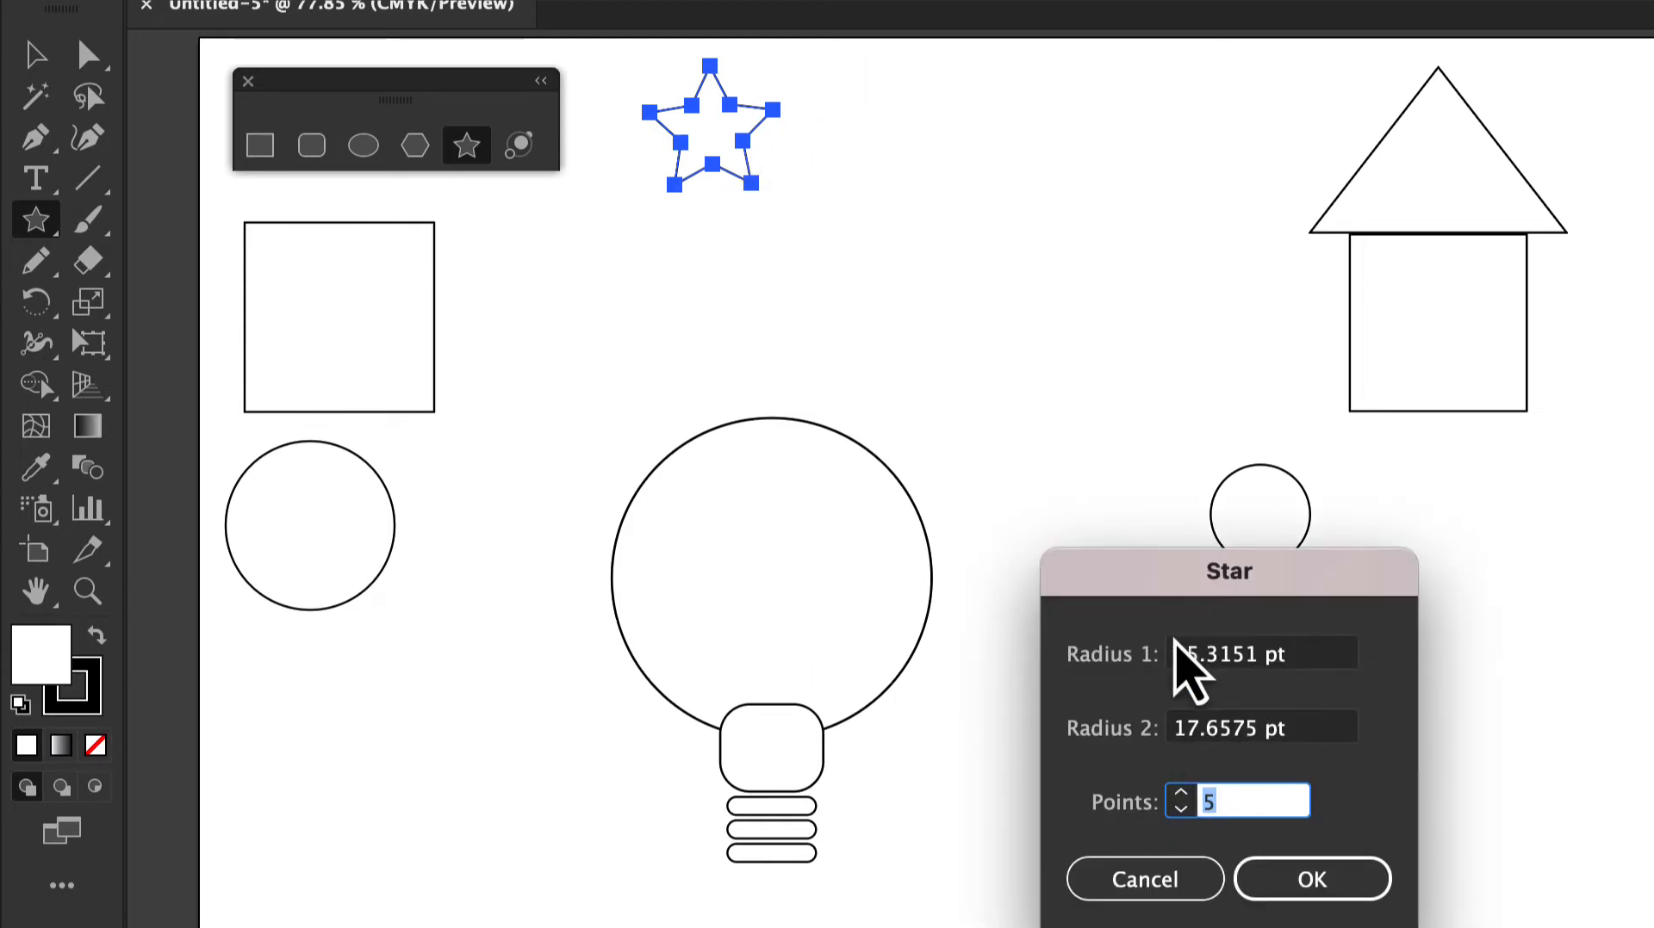
click(1157, 882)
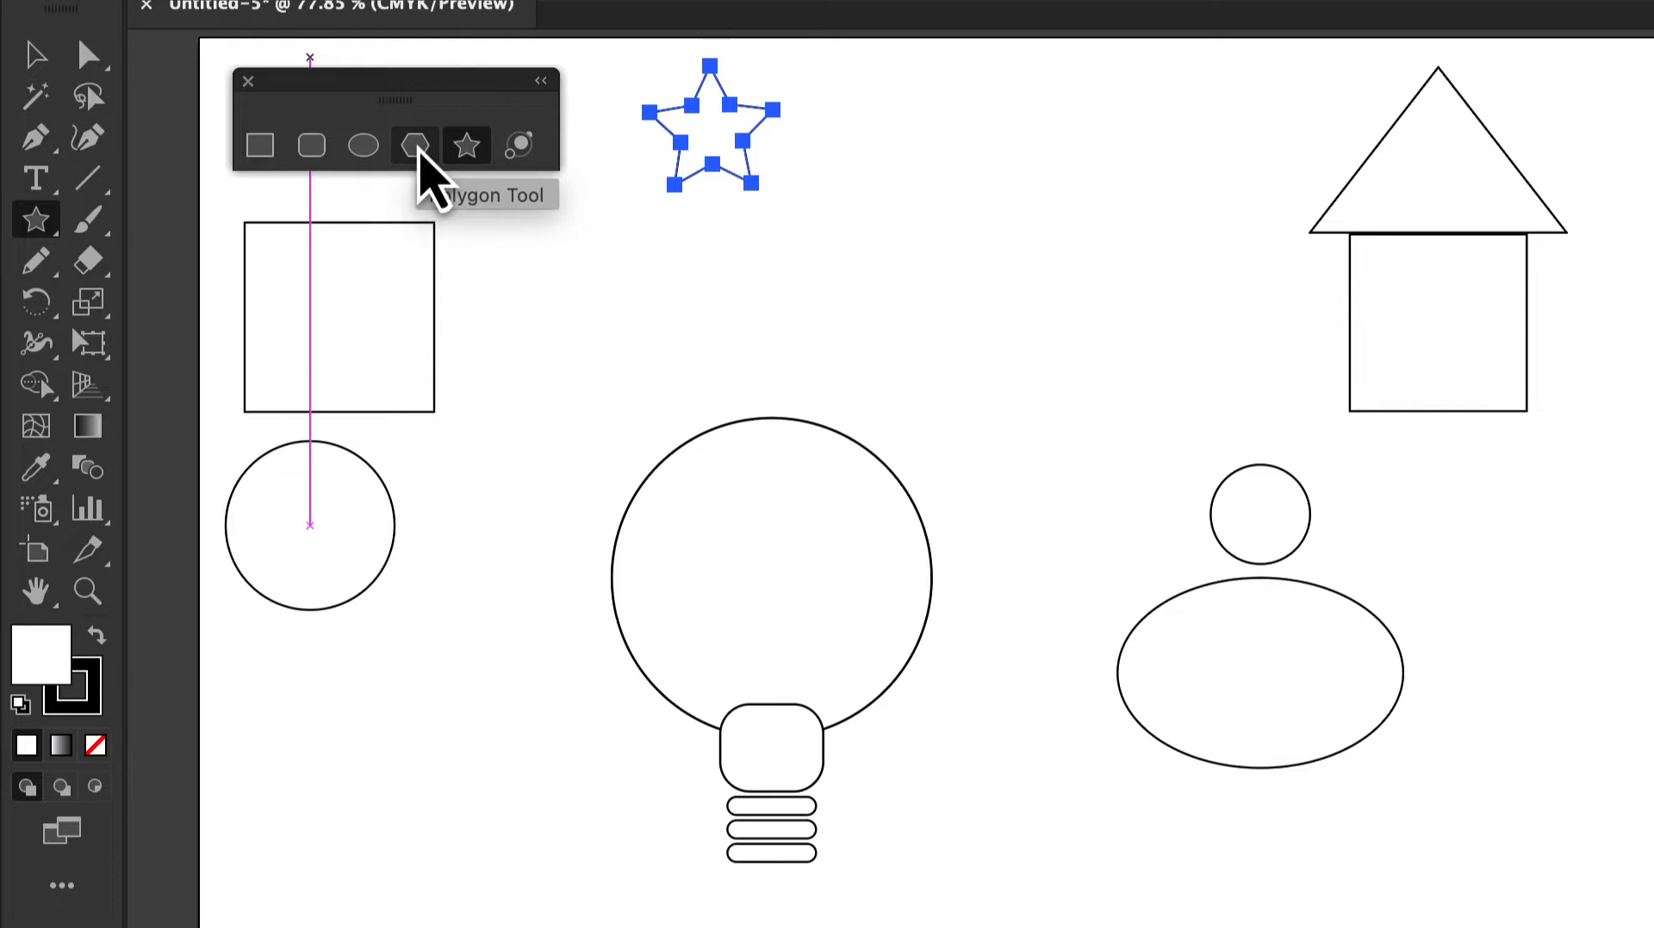
- Try rounding all corners of the newly drawn square with its live corner widgets
click(36, 54)
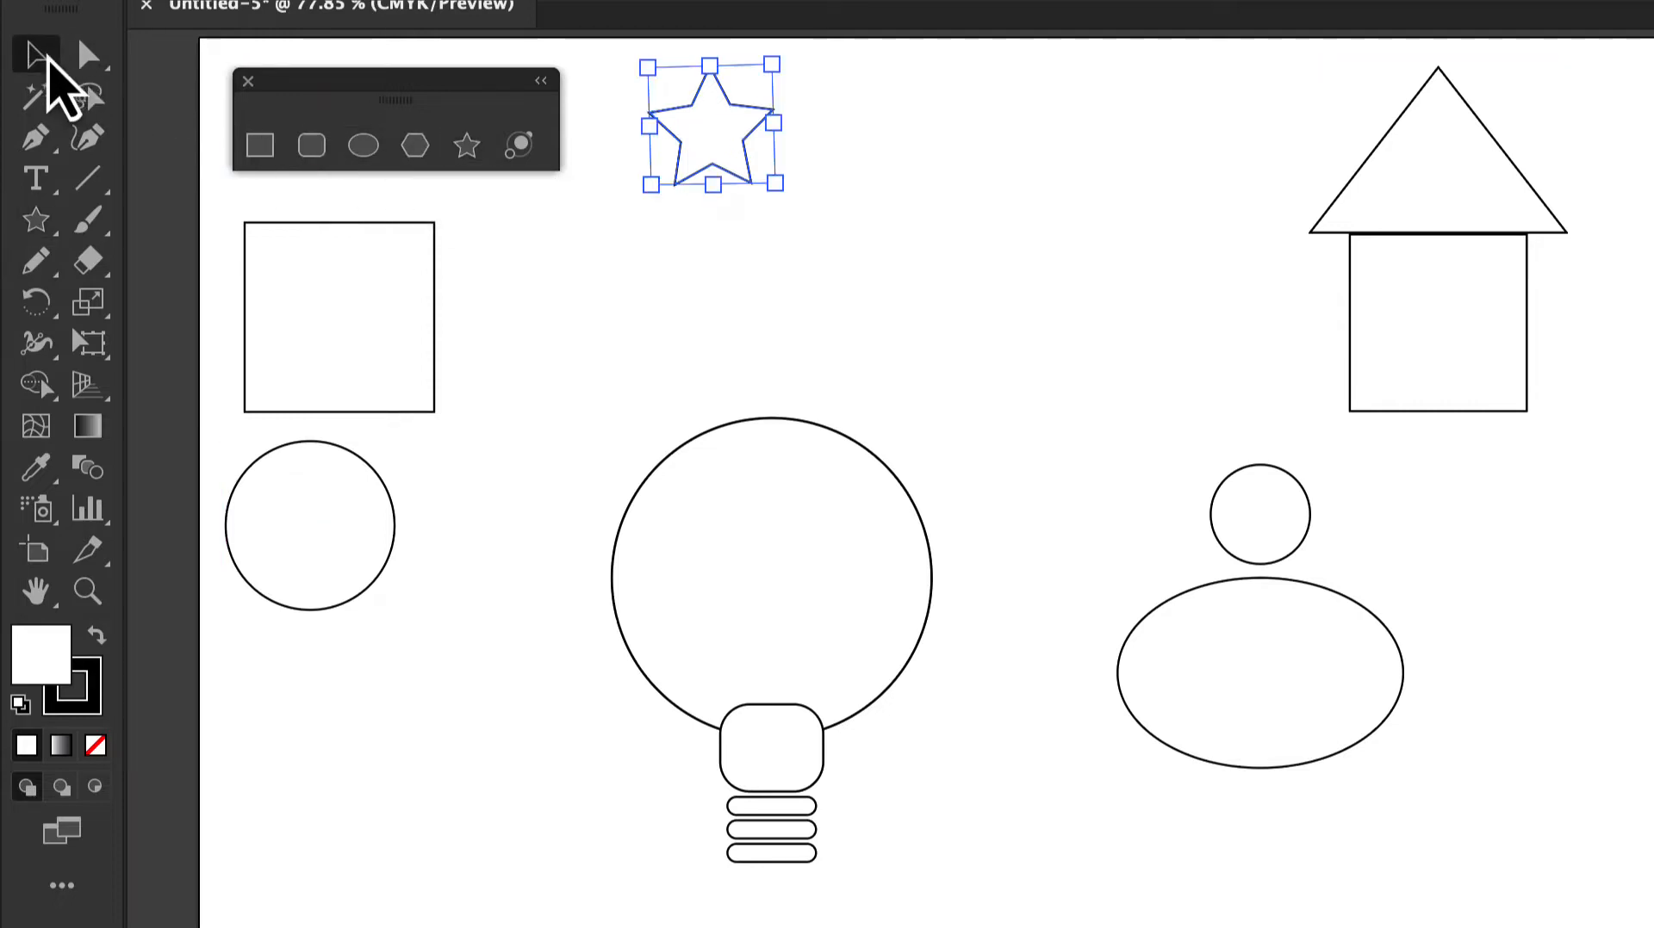
click(298, 241)
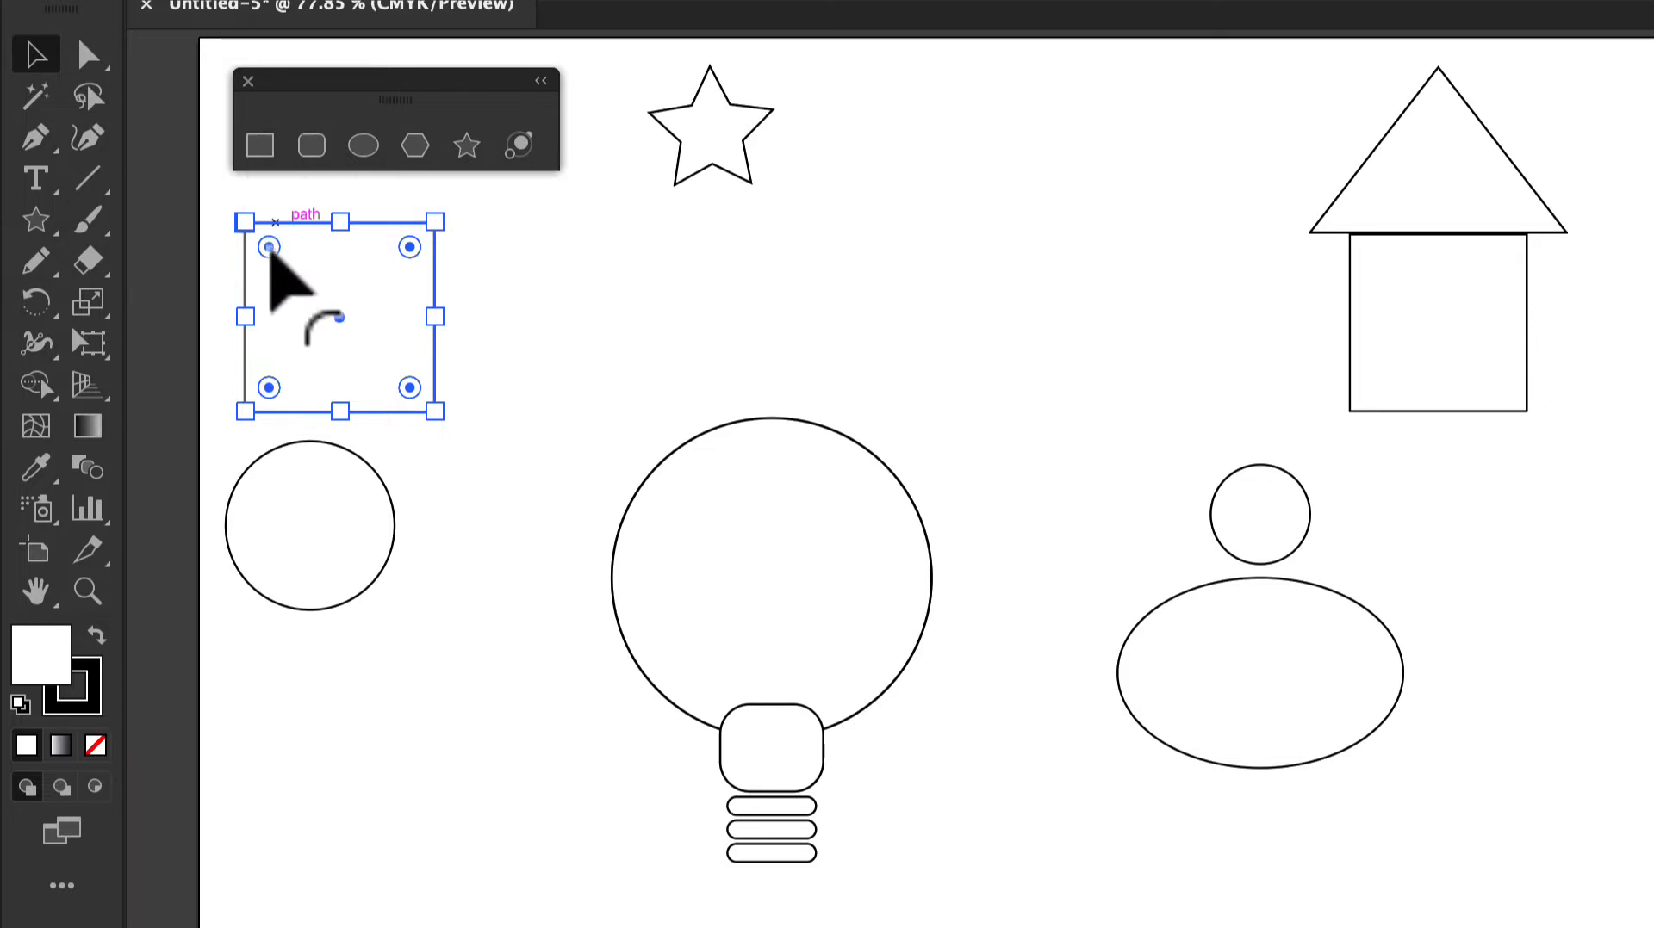
mouse_move(269, 249)
mouse_down()
mouse_move(310, 282)
mouse_move(248, 238)
mouse_up()
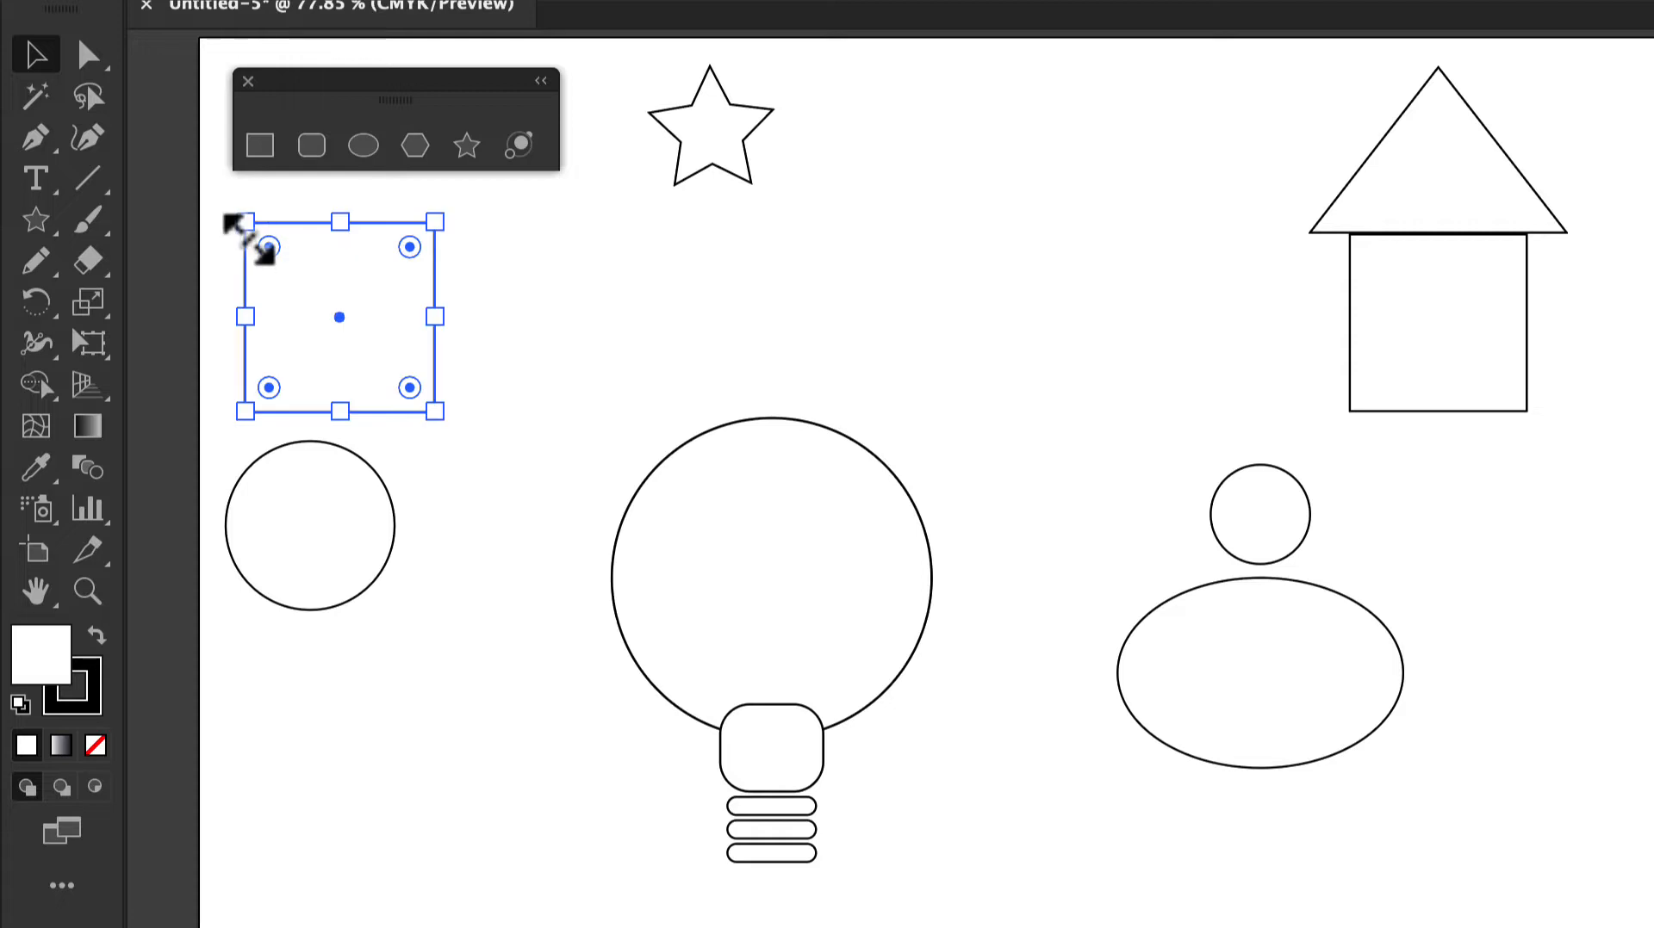
click(589, 301)
- Round only the top-left corner of the new square to a radius of about 56.7 pt and deselect it
click(90, 55)
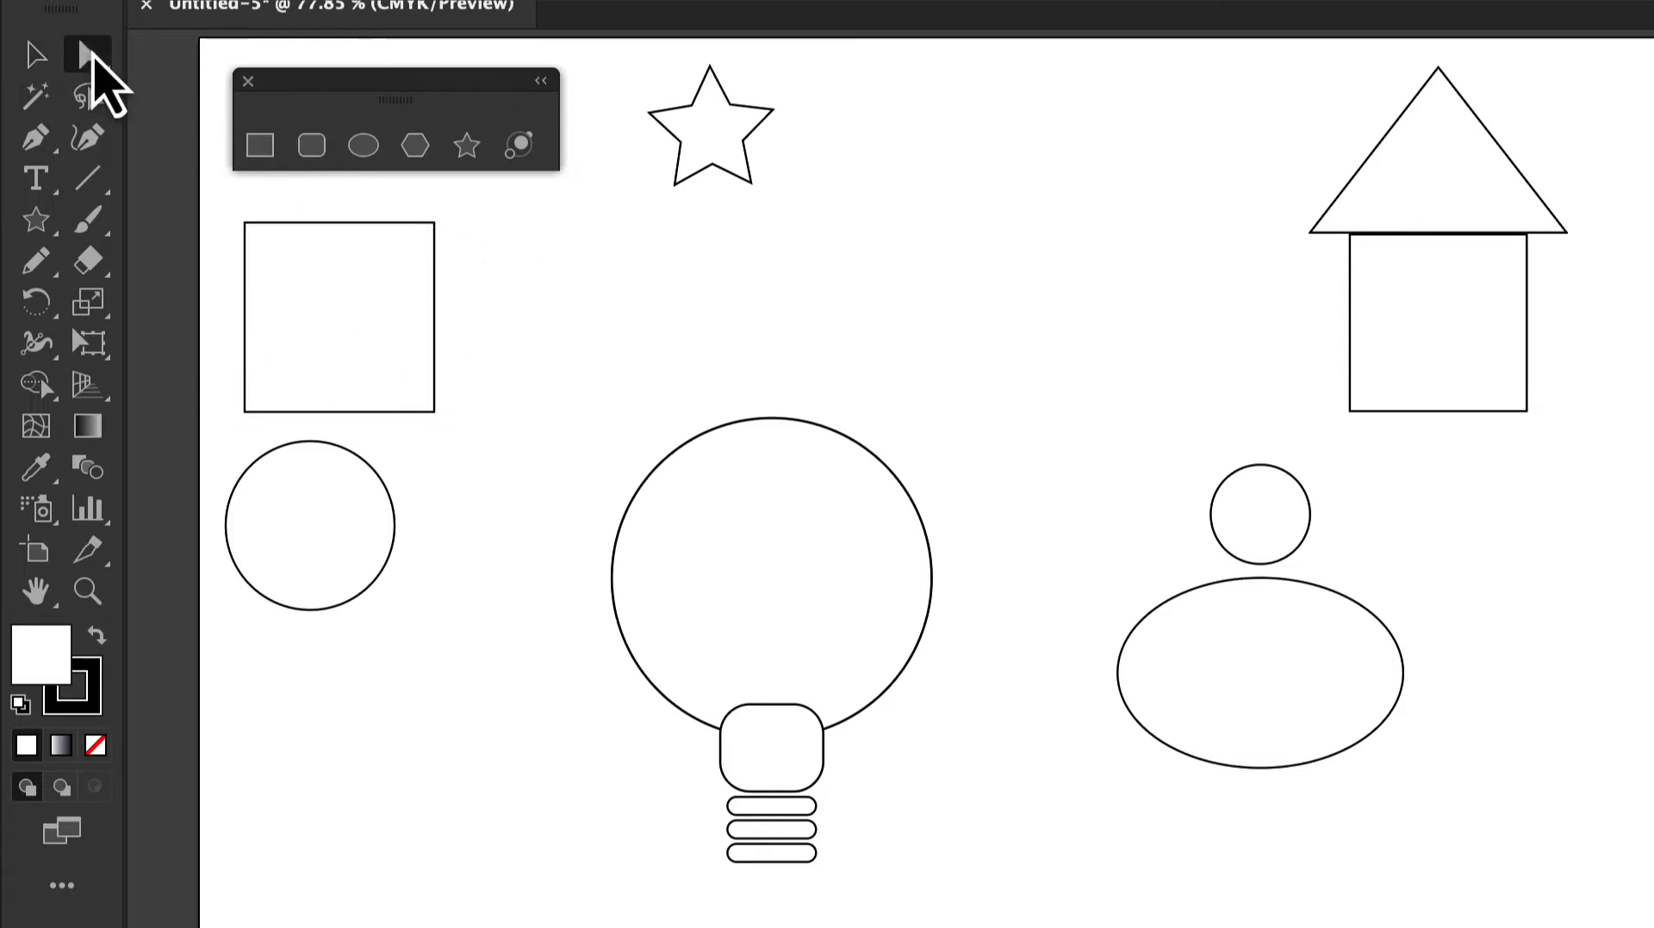
click(251, 231)
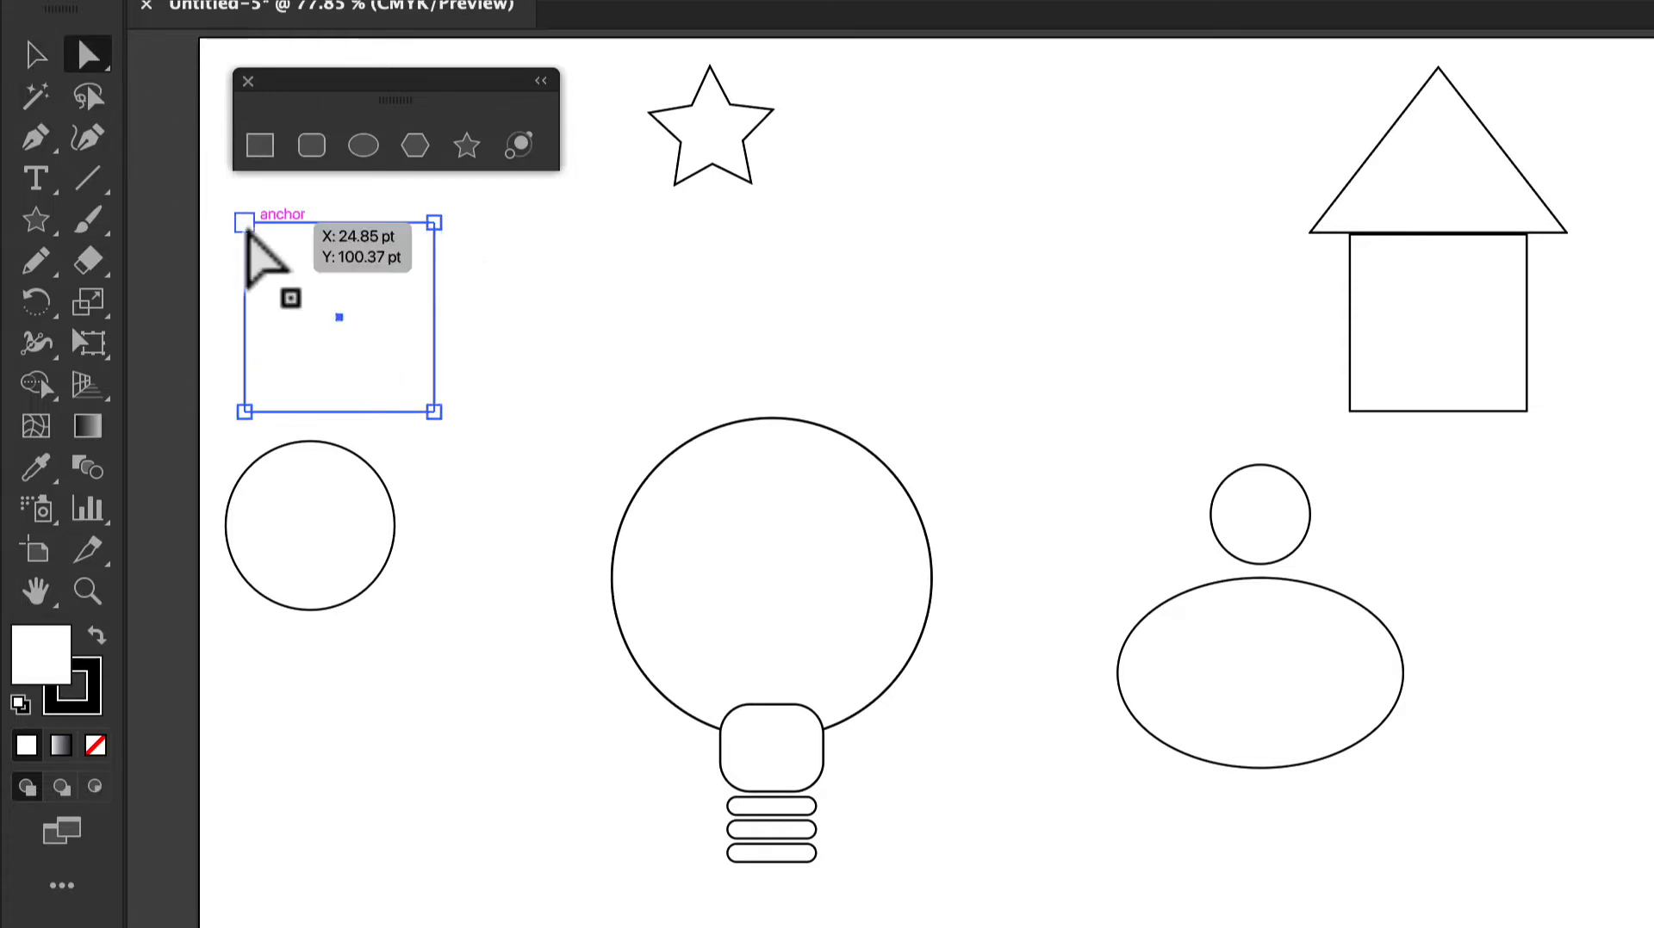
click(246, 227)
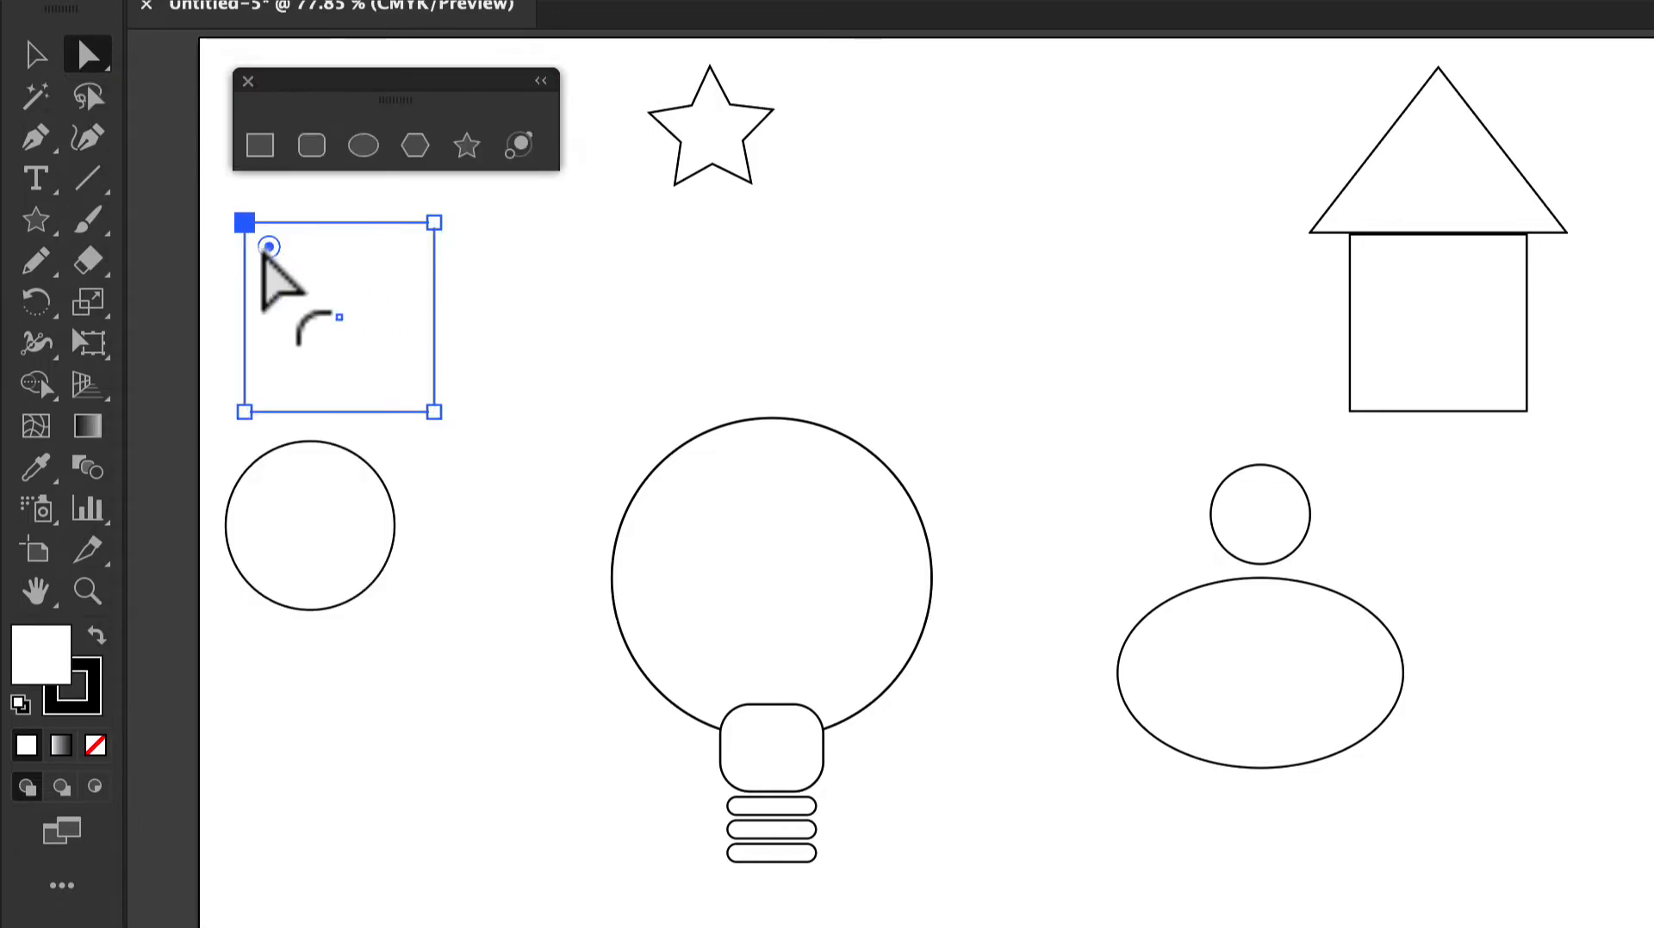
drag(269, 248, 360, 343)
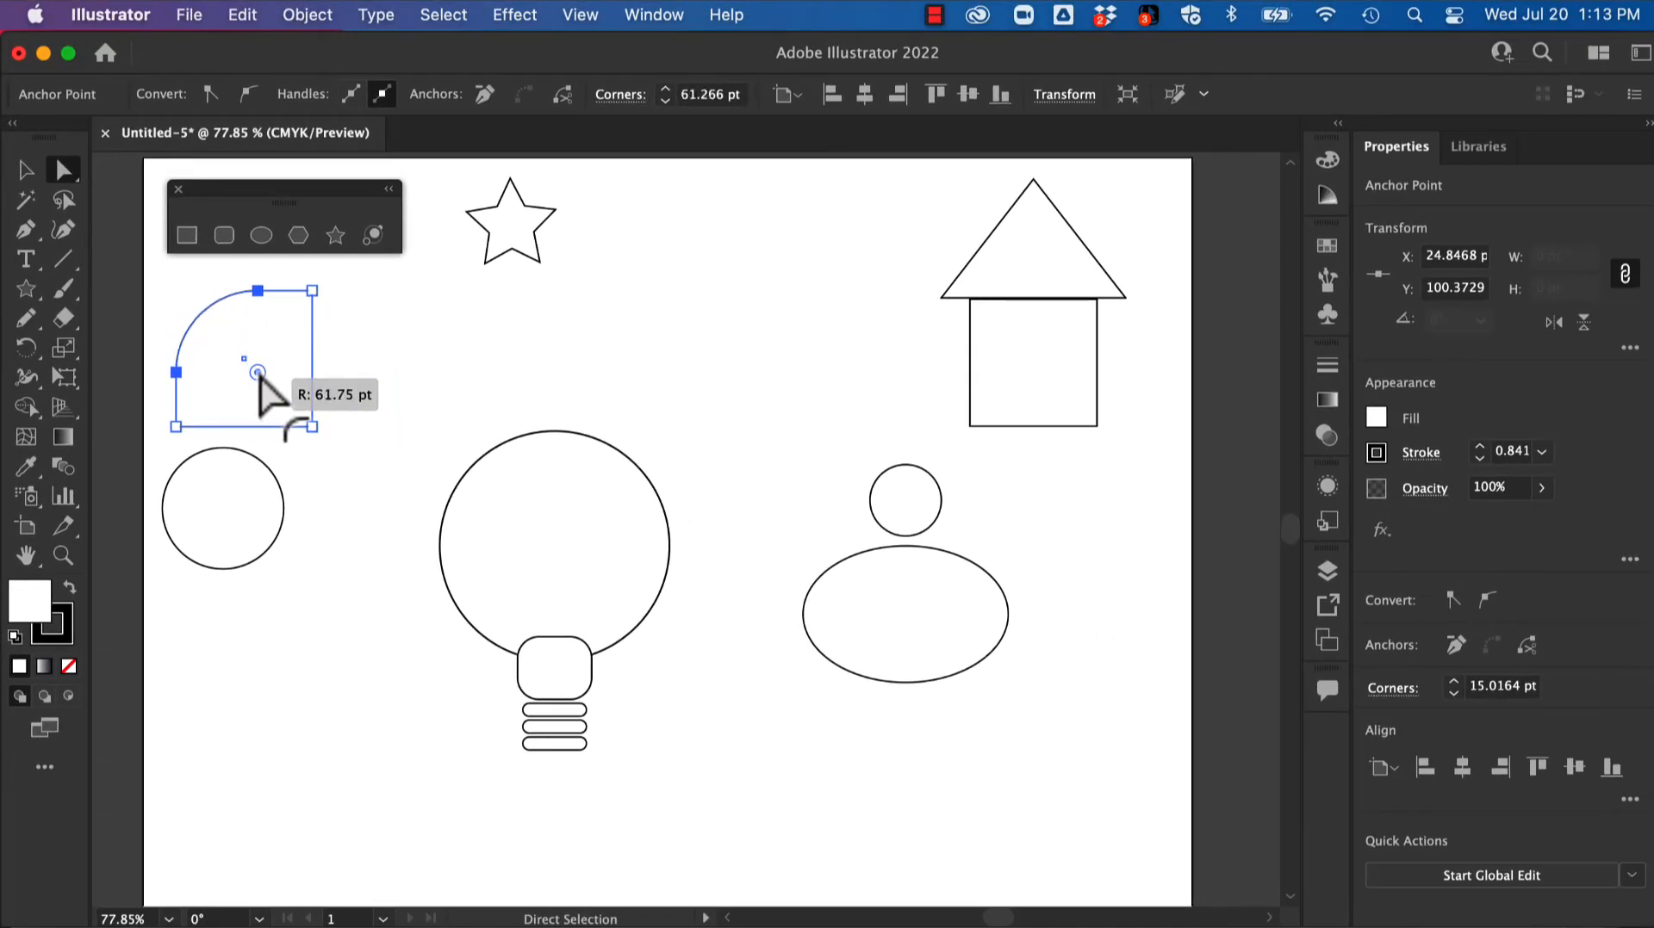
drag(259, 377, 255, 368)
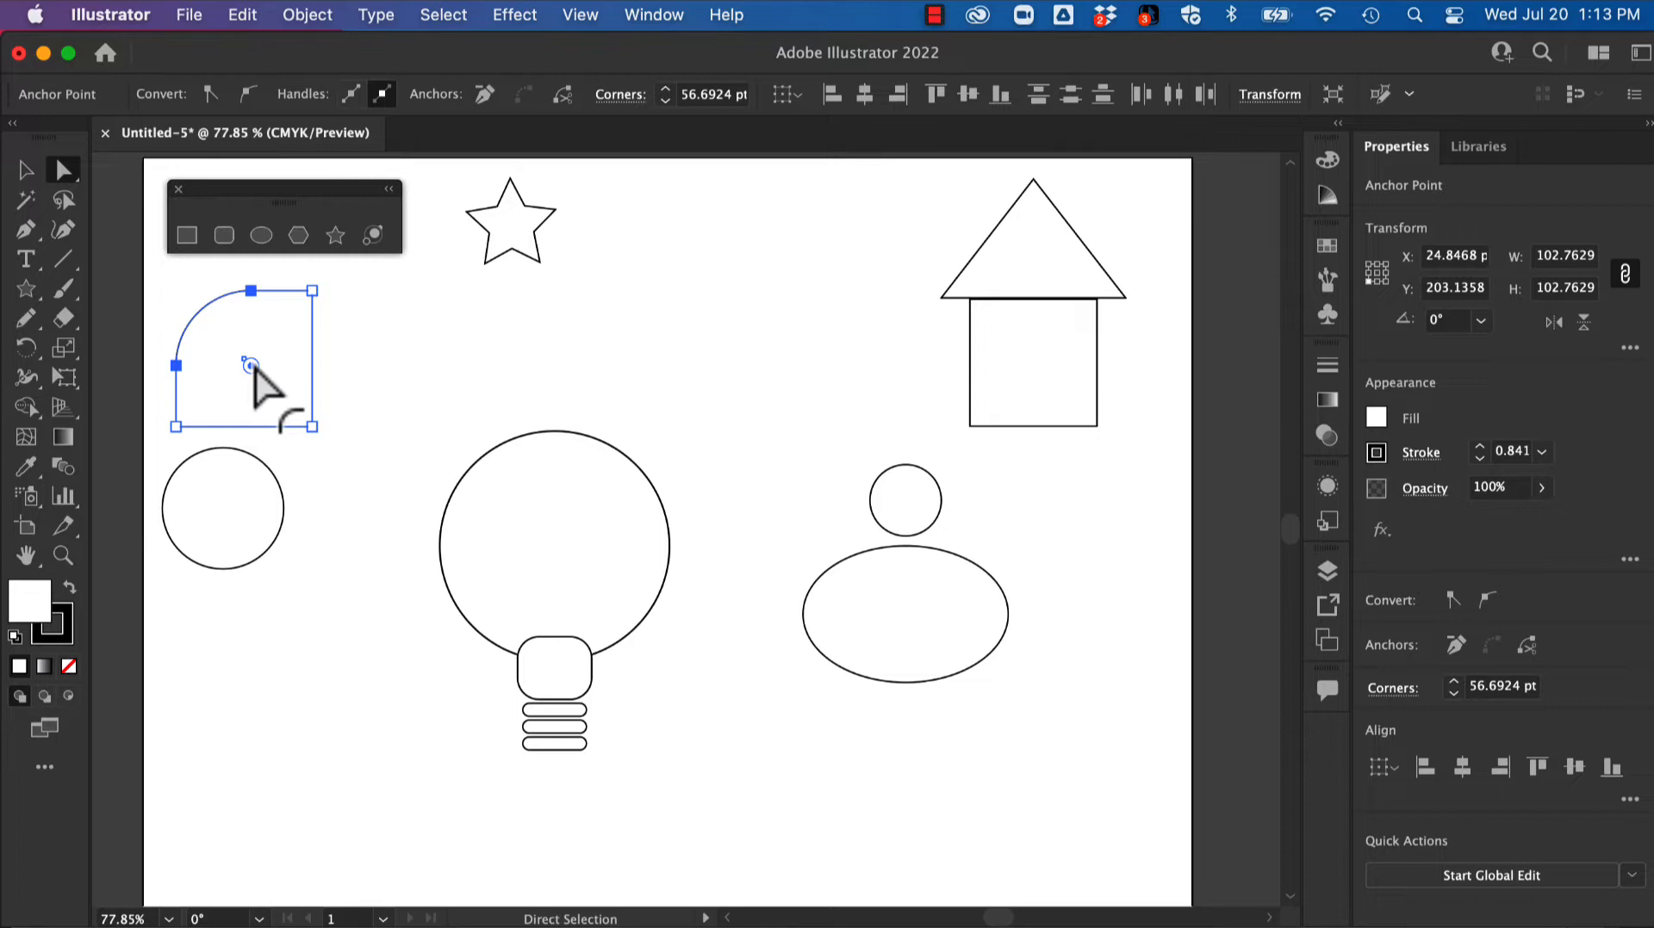
click(23, 176)
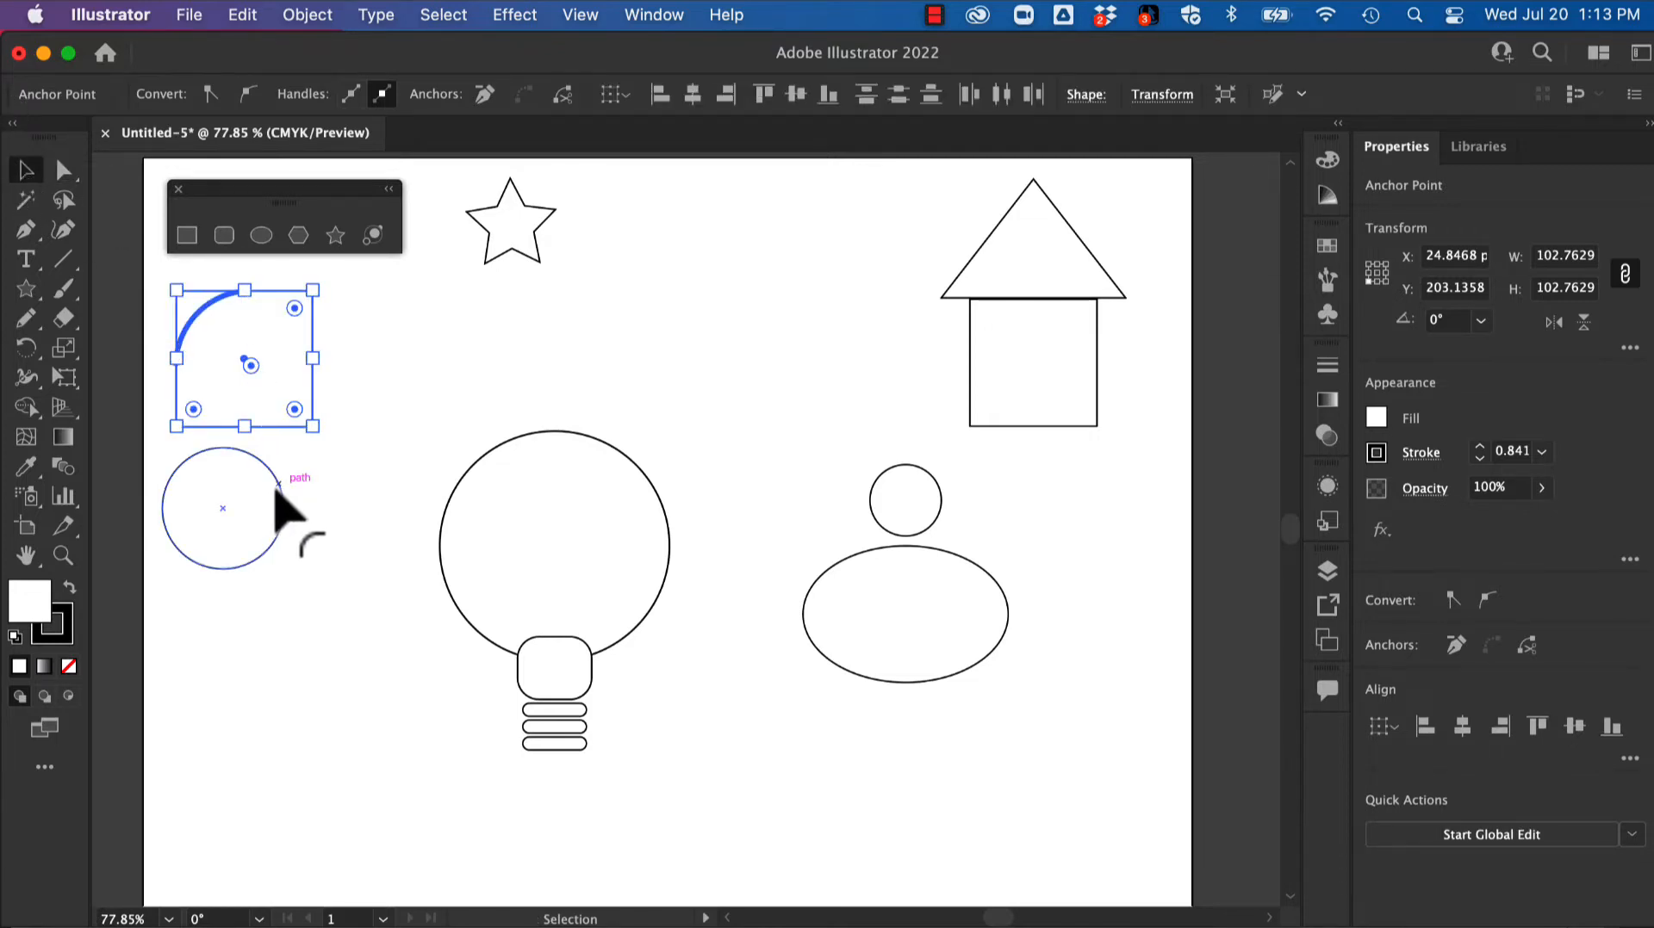
click(353, 504)
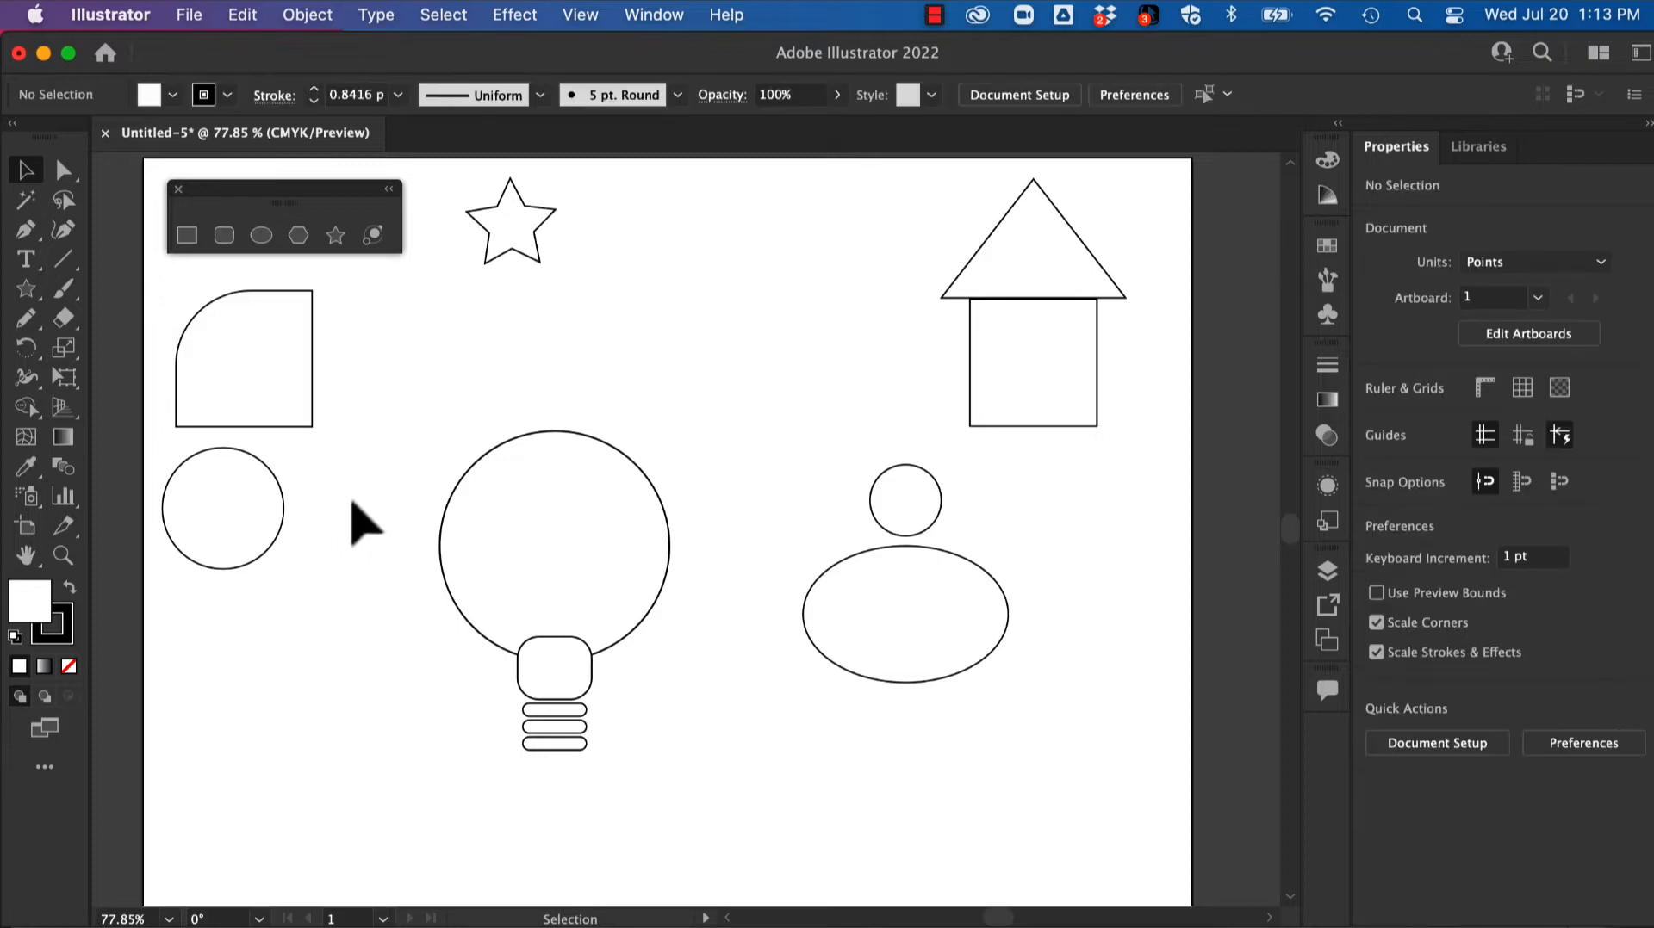
- Select the rounded-corner square together with the circle below it and look at the additional alignment options
drag(160, 316, 327, 554)
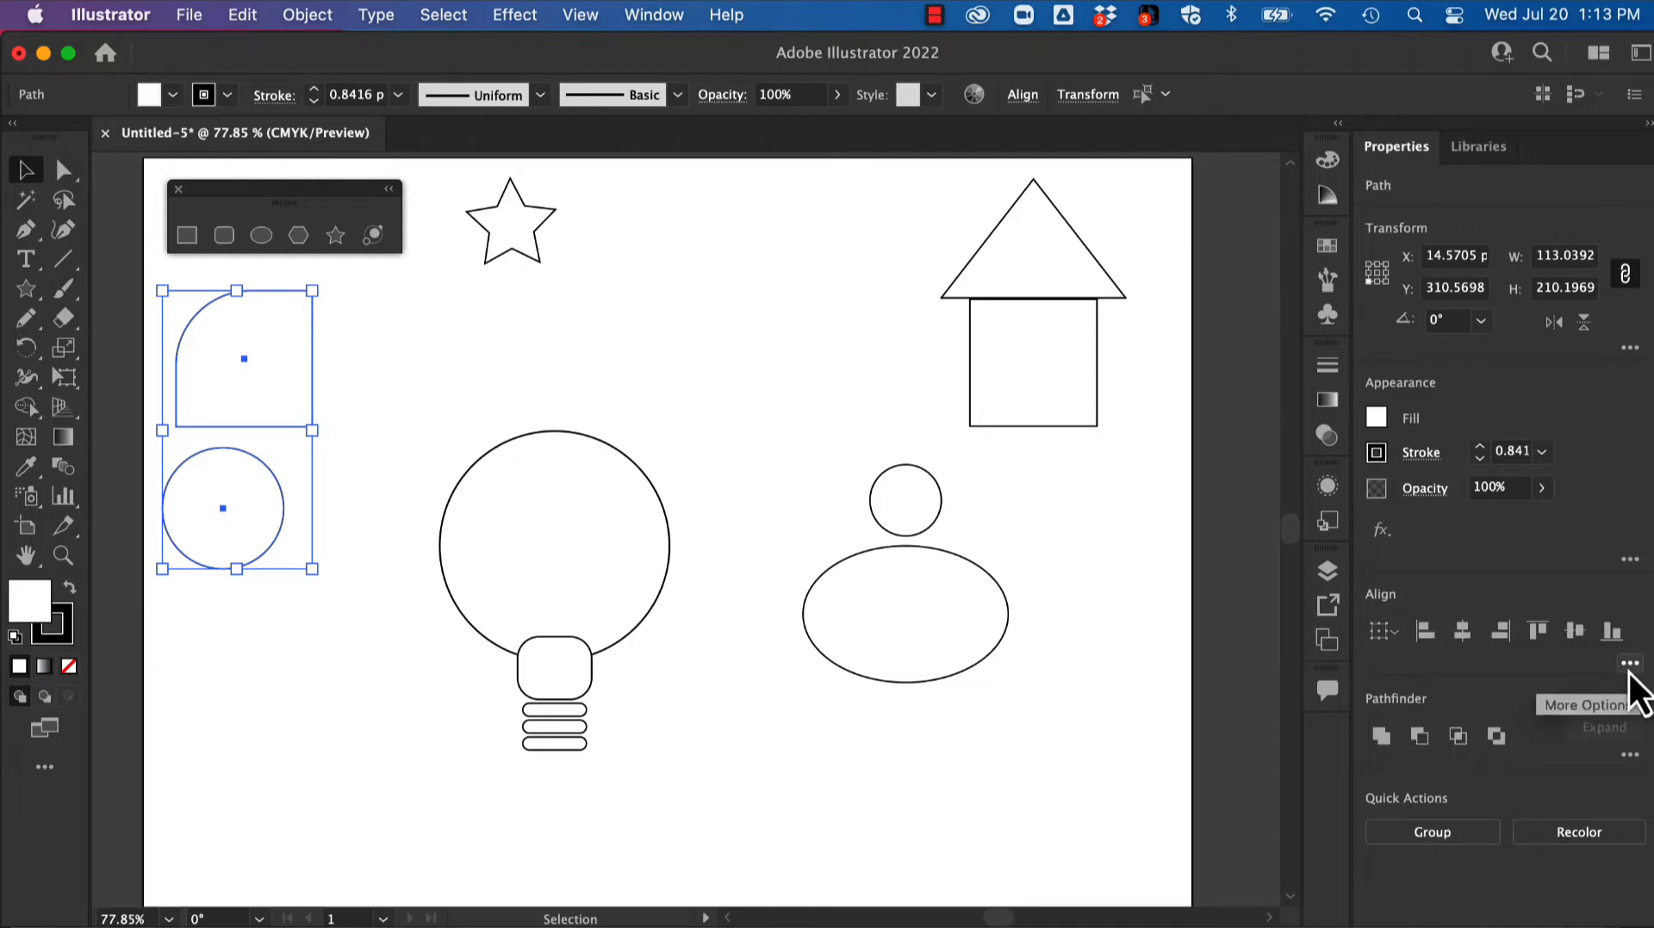
click(1628, 667)
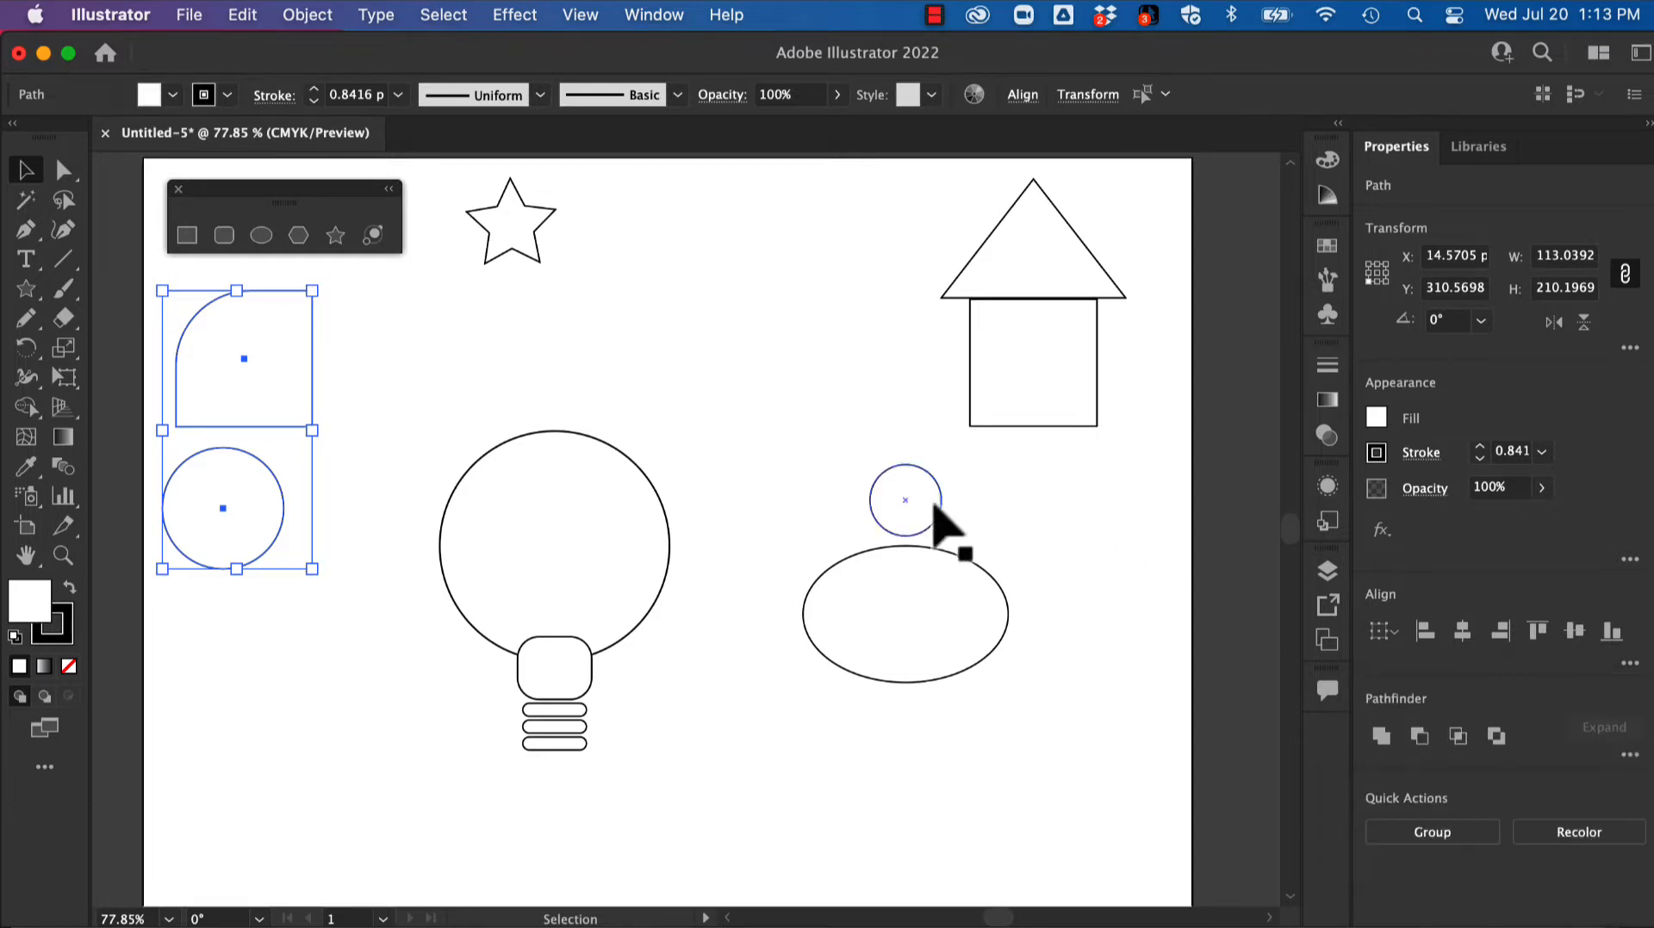
click(758, 410)
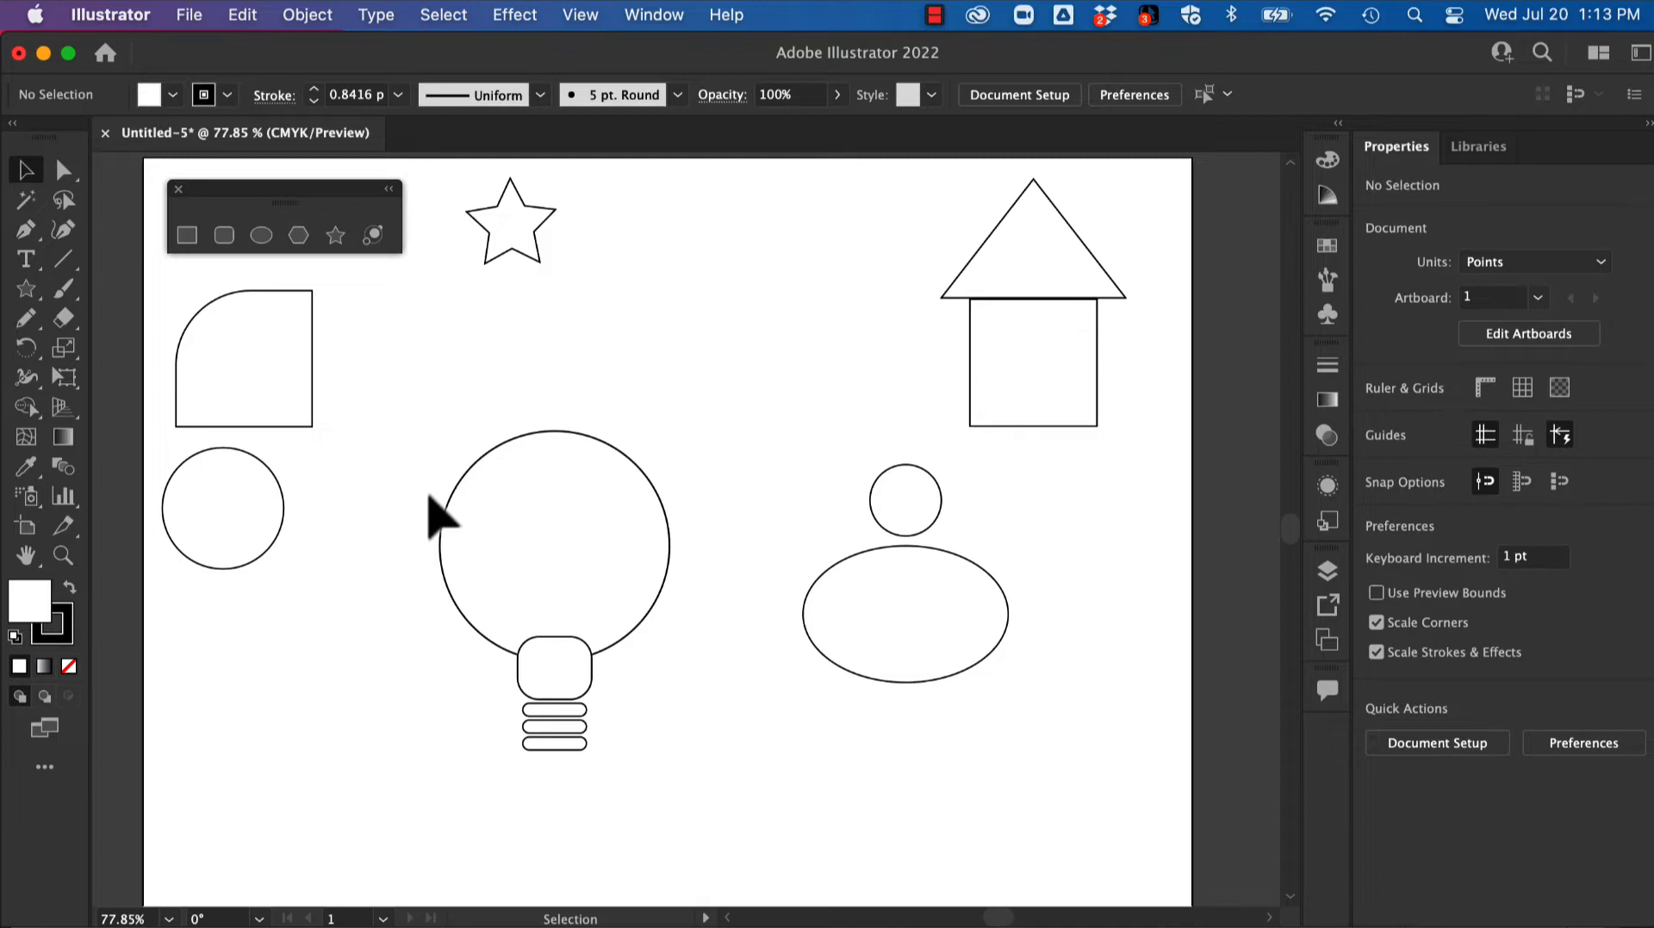
- Try merging the light bulb's large circle and rounded neck into one shape with Shape Builder
drag(429, 496, 689, 677)
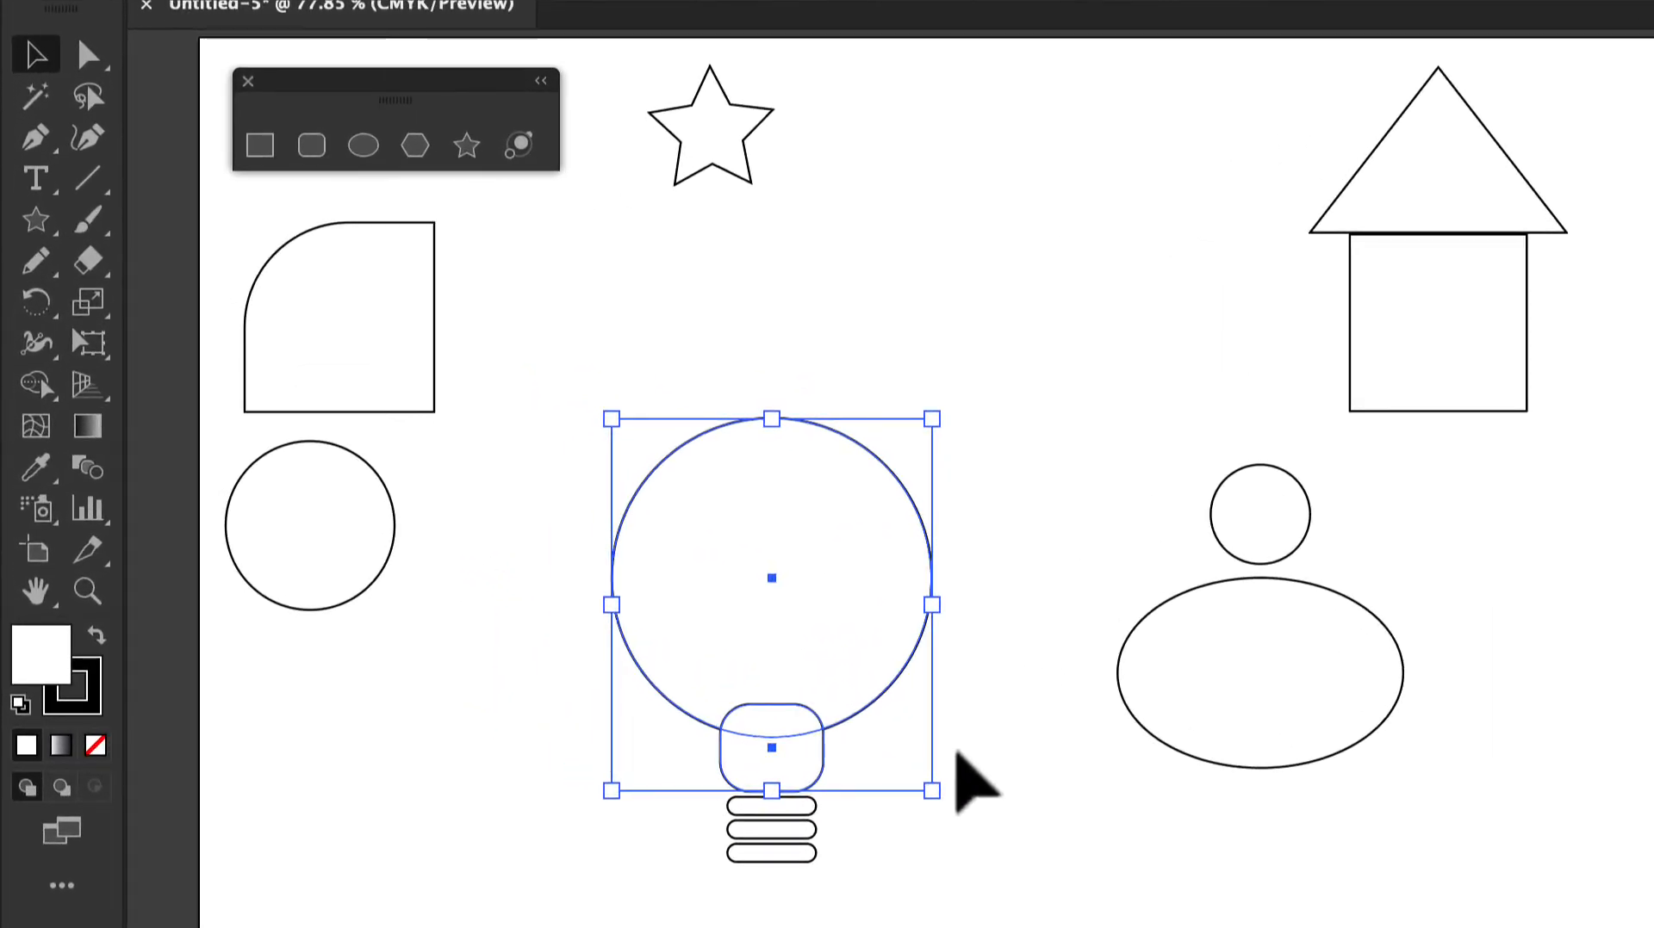
click(38, 402)
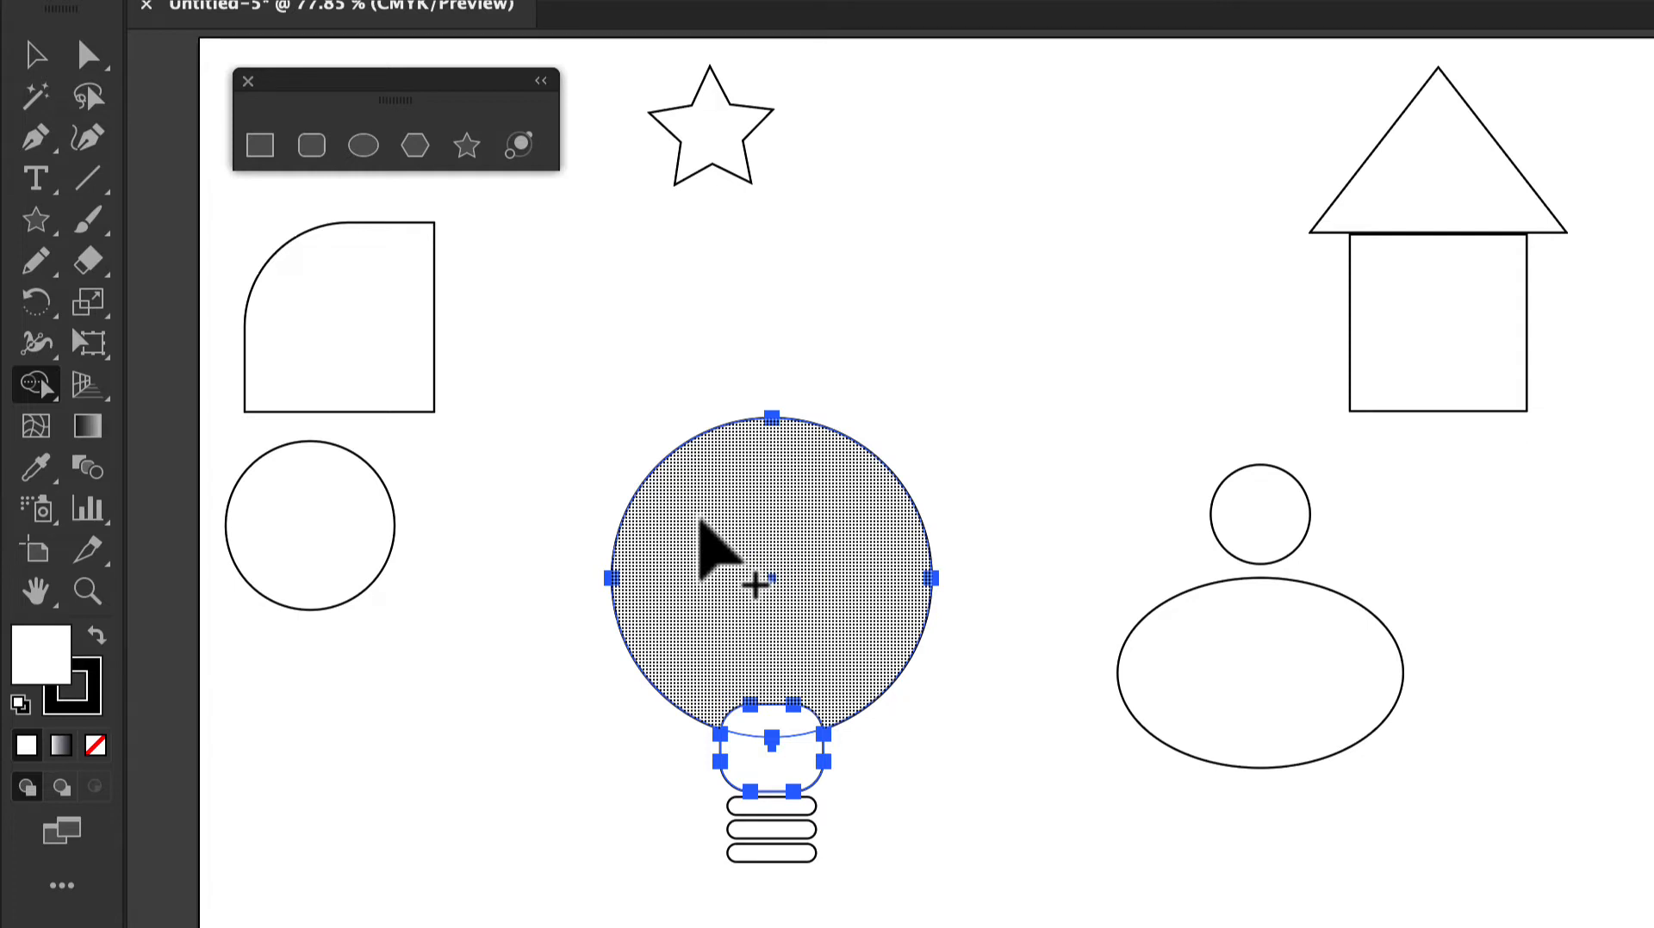
mouse_move(699, 520)
mouse_down()
mouse_move(770, 562)
mouse_move(803, 650)
mouse_move(778, 775)
mouse_up()
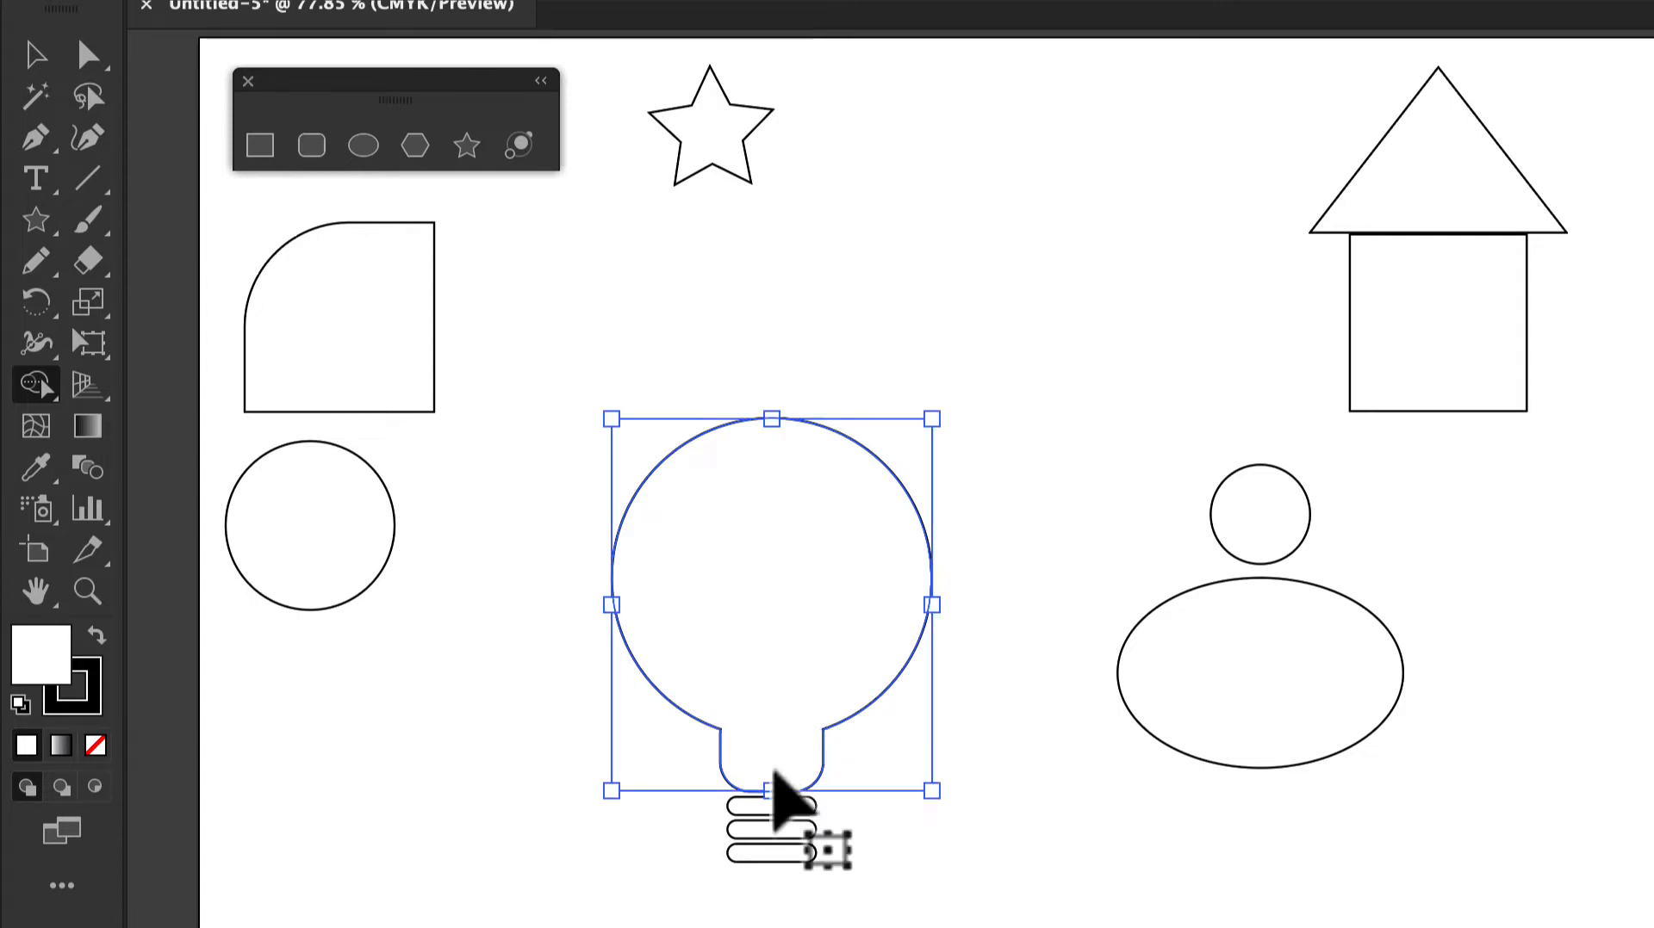
key(super+z)
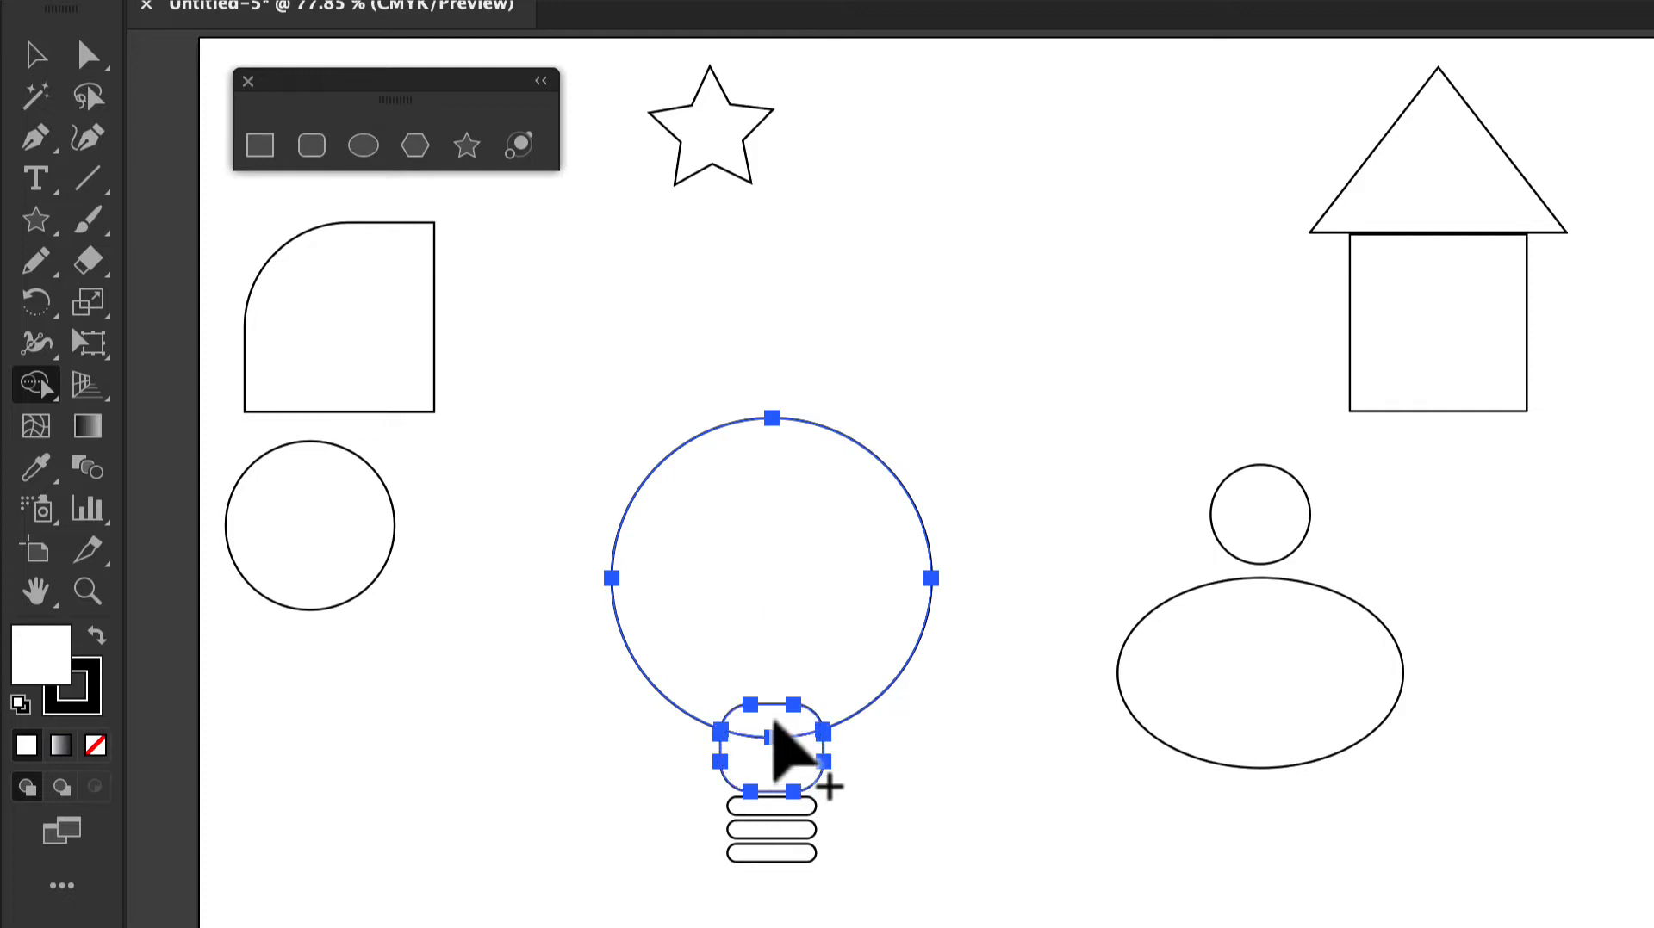
- Try separating the bulb's large circle from its neck with Shape Builder and filling it dark red
click(781, 599)
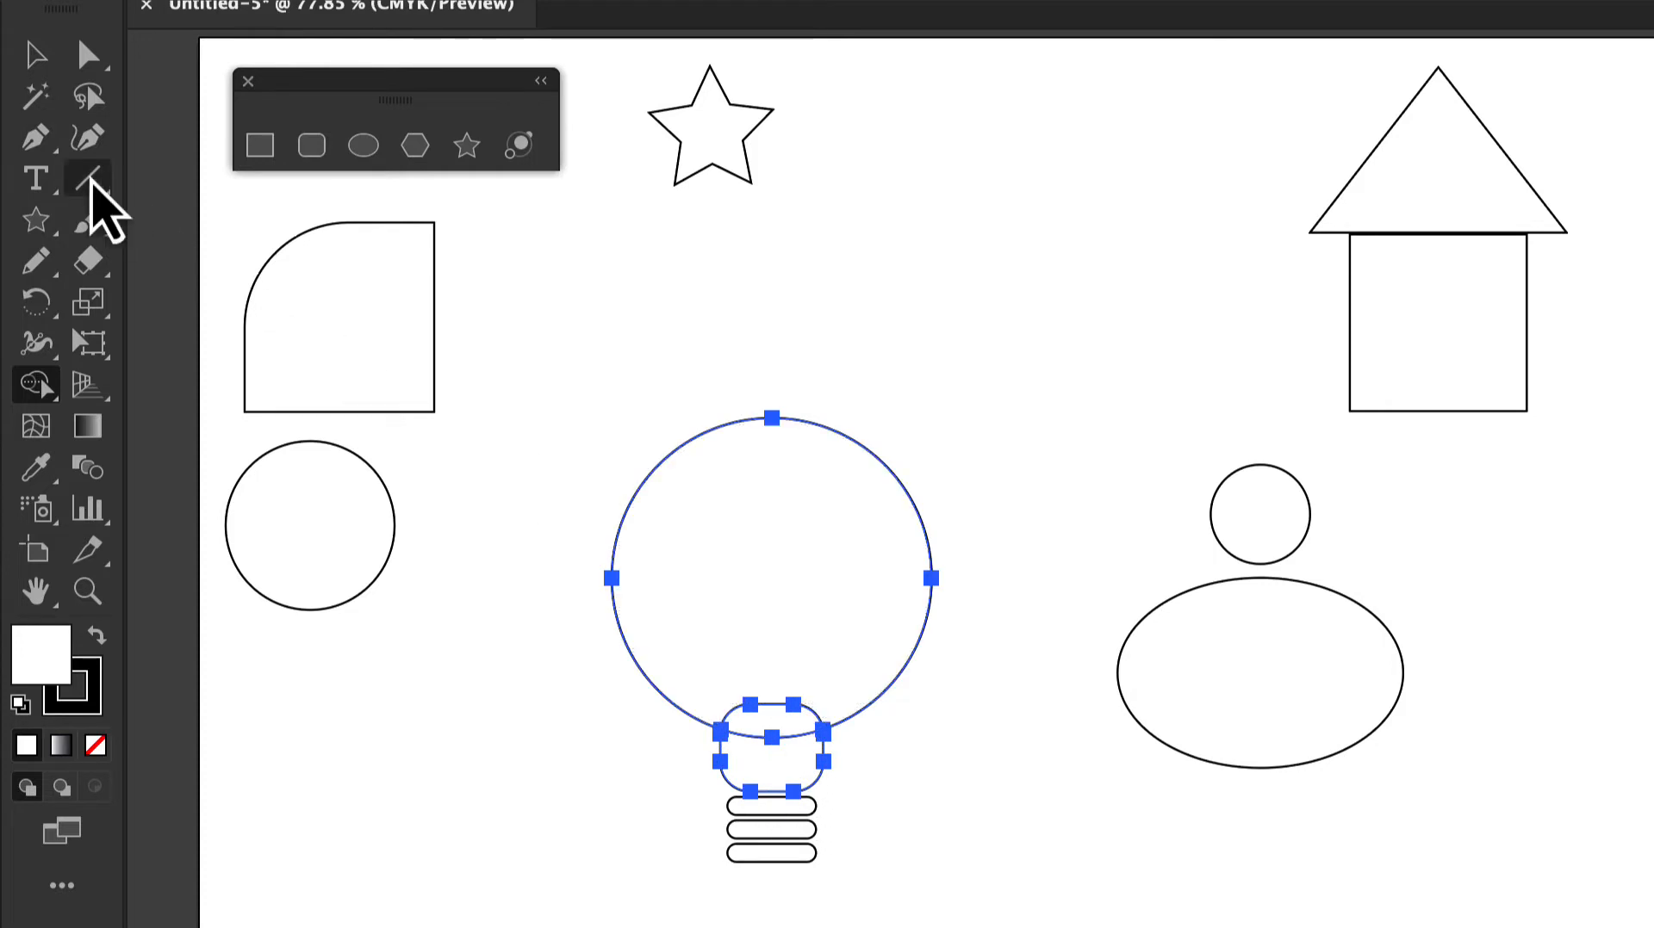
click(86, 55)
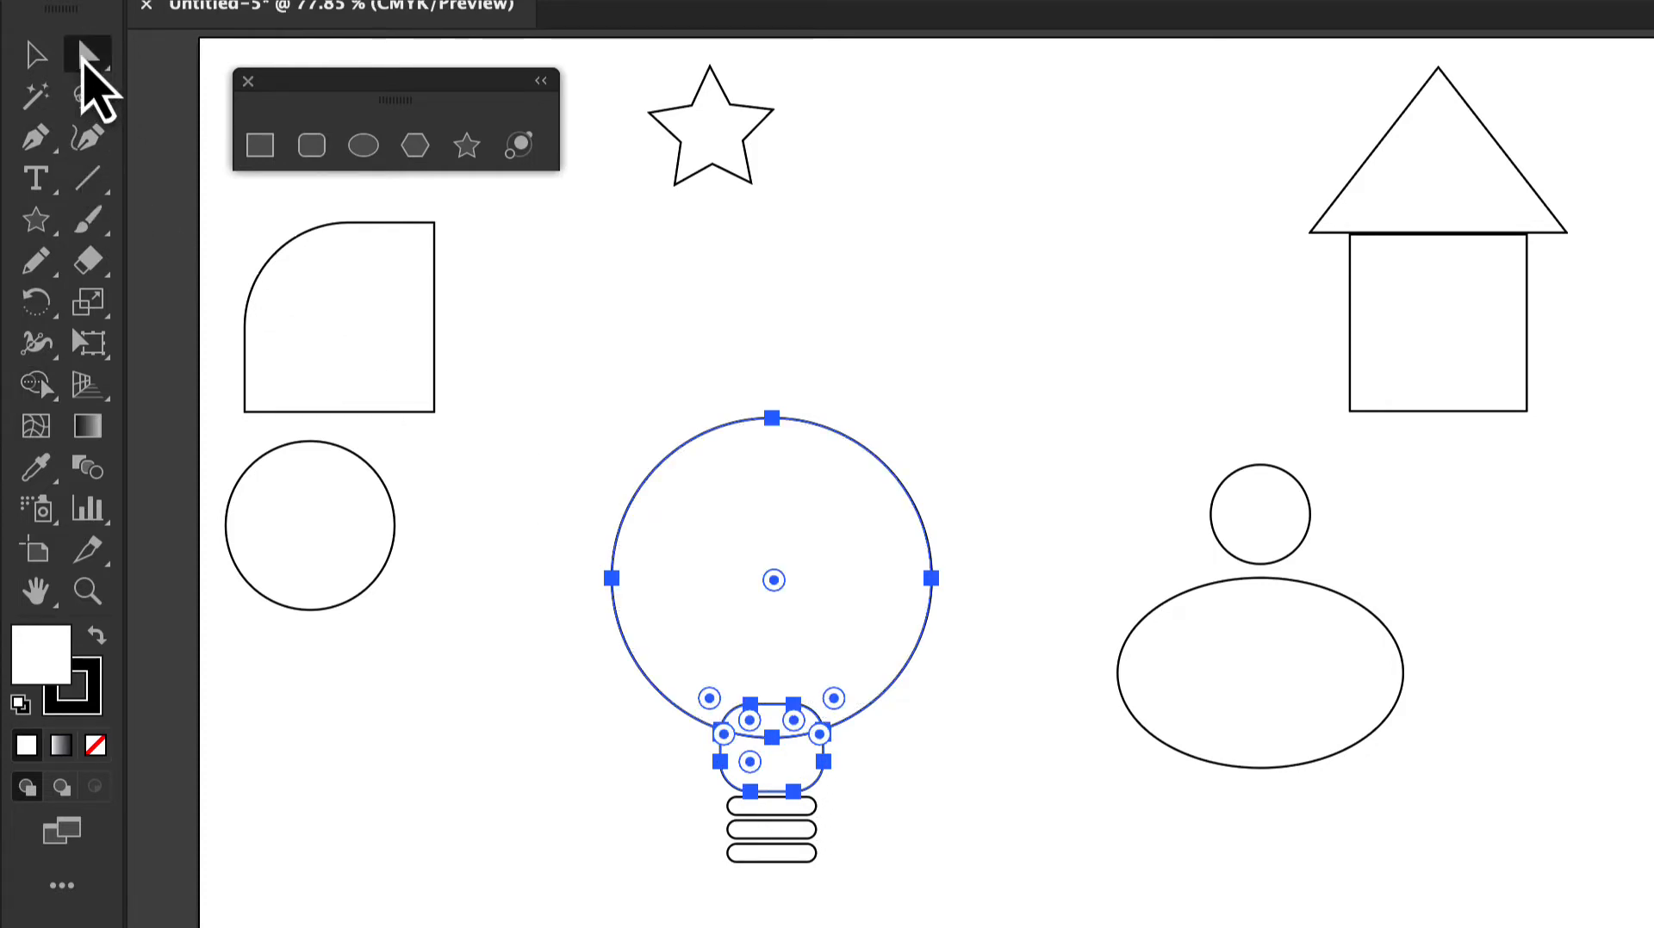
click(492, 674)
click(614, 635)
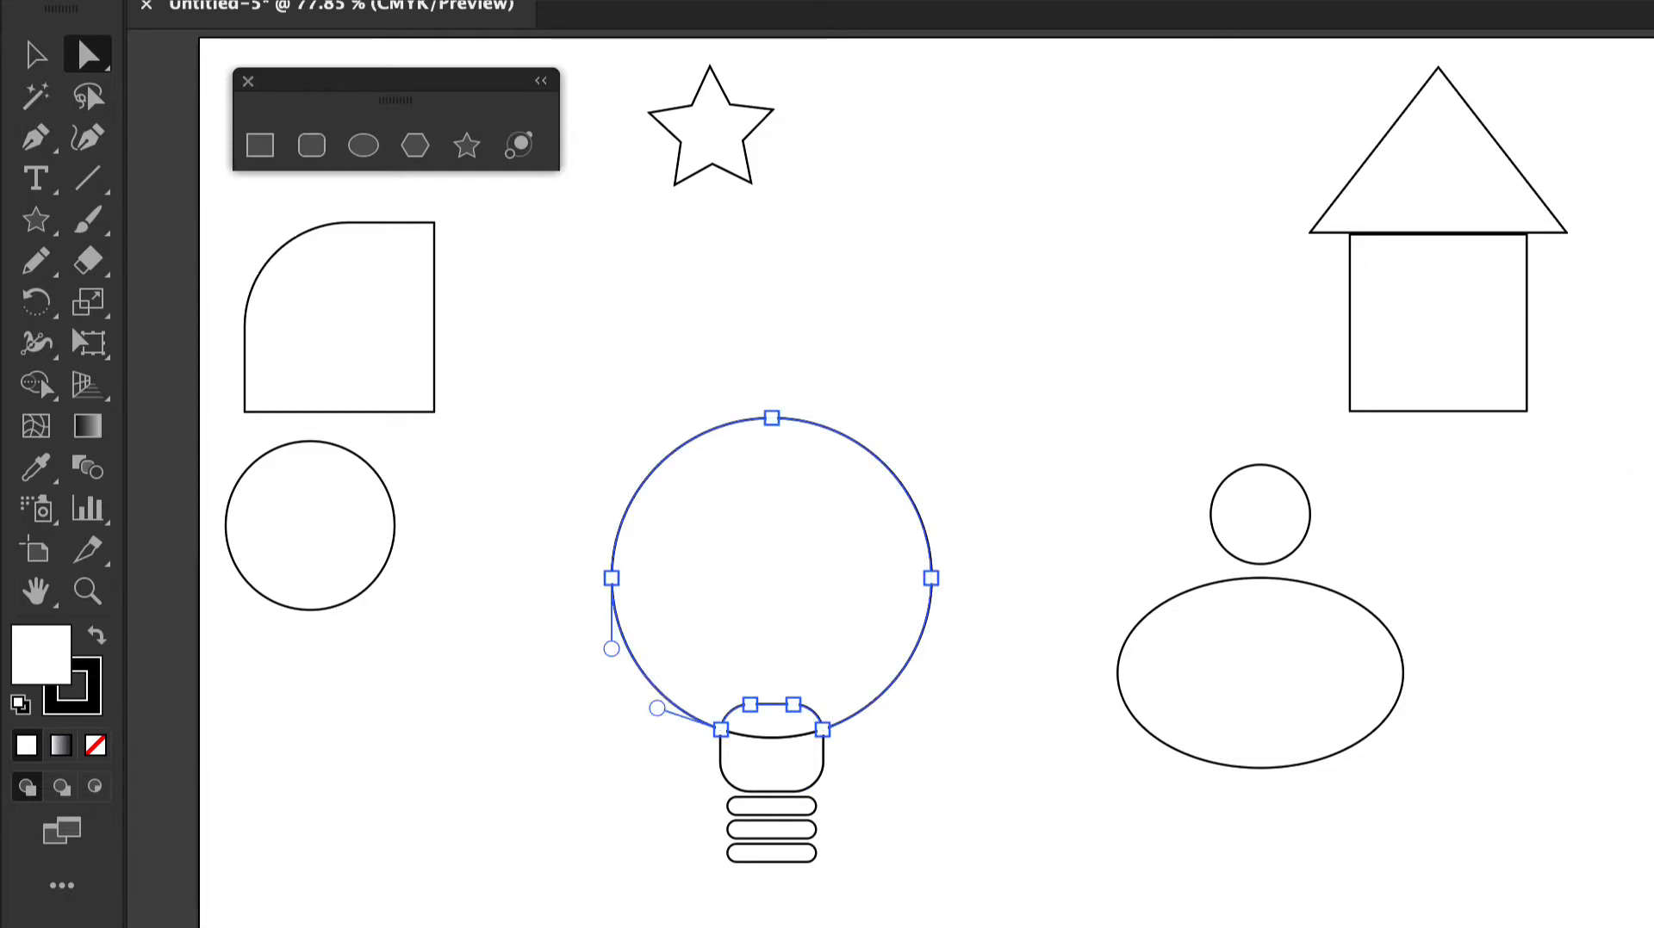
click(1652, 414)
click(1652, 523)
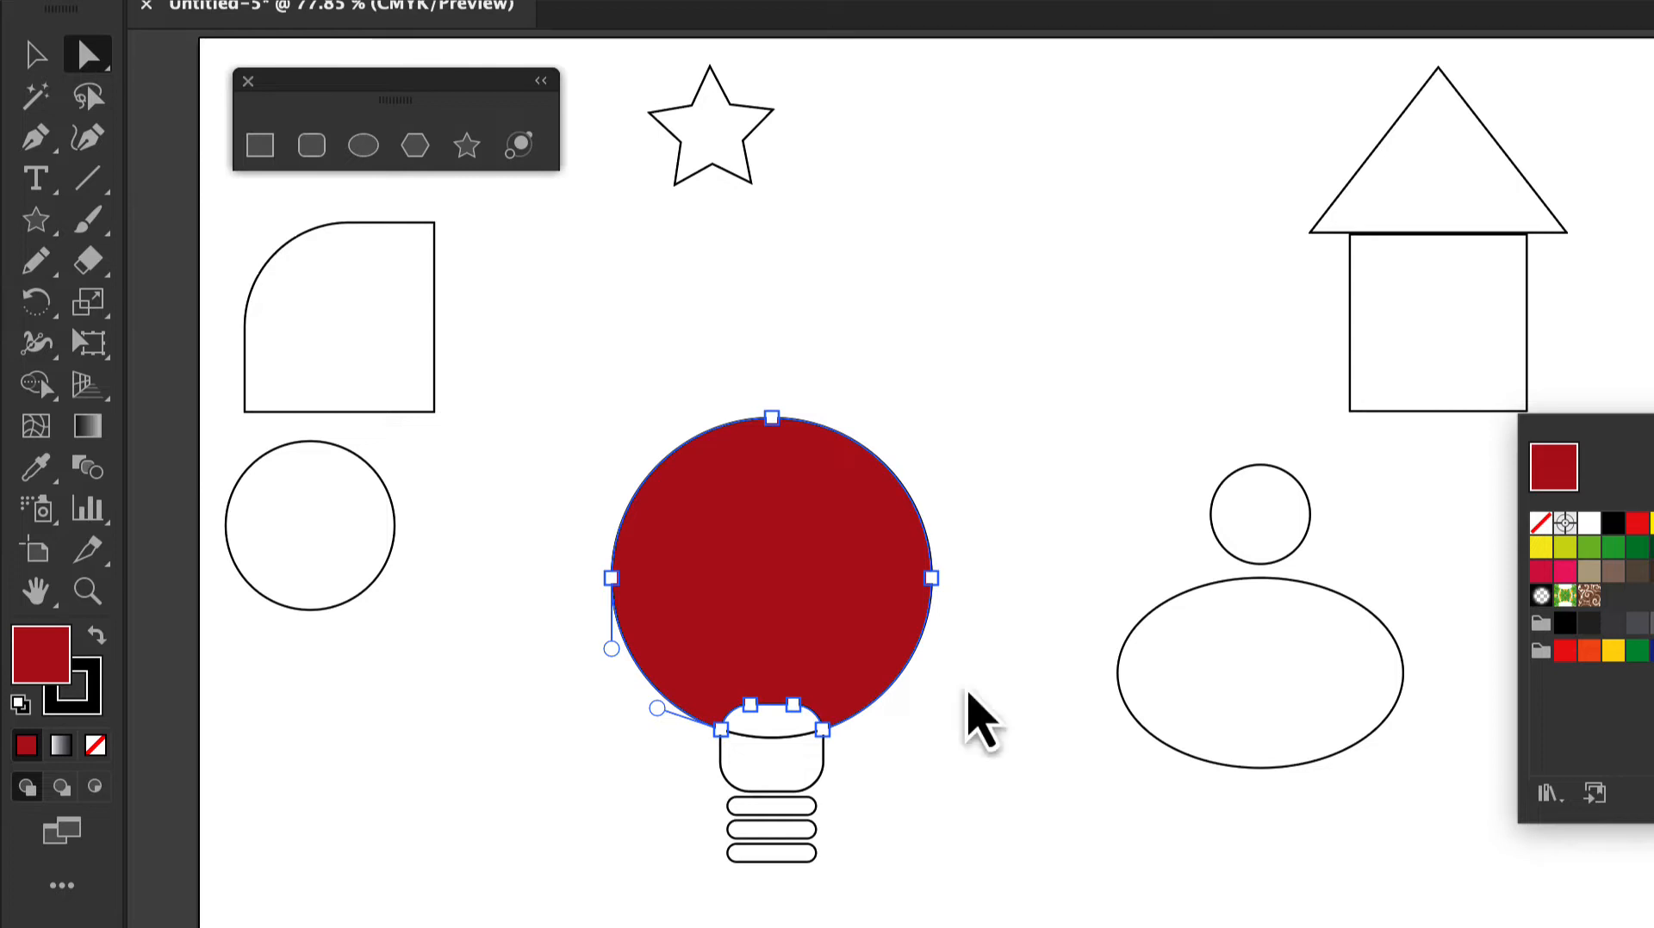
click(533, 743)
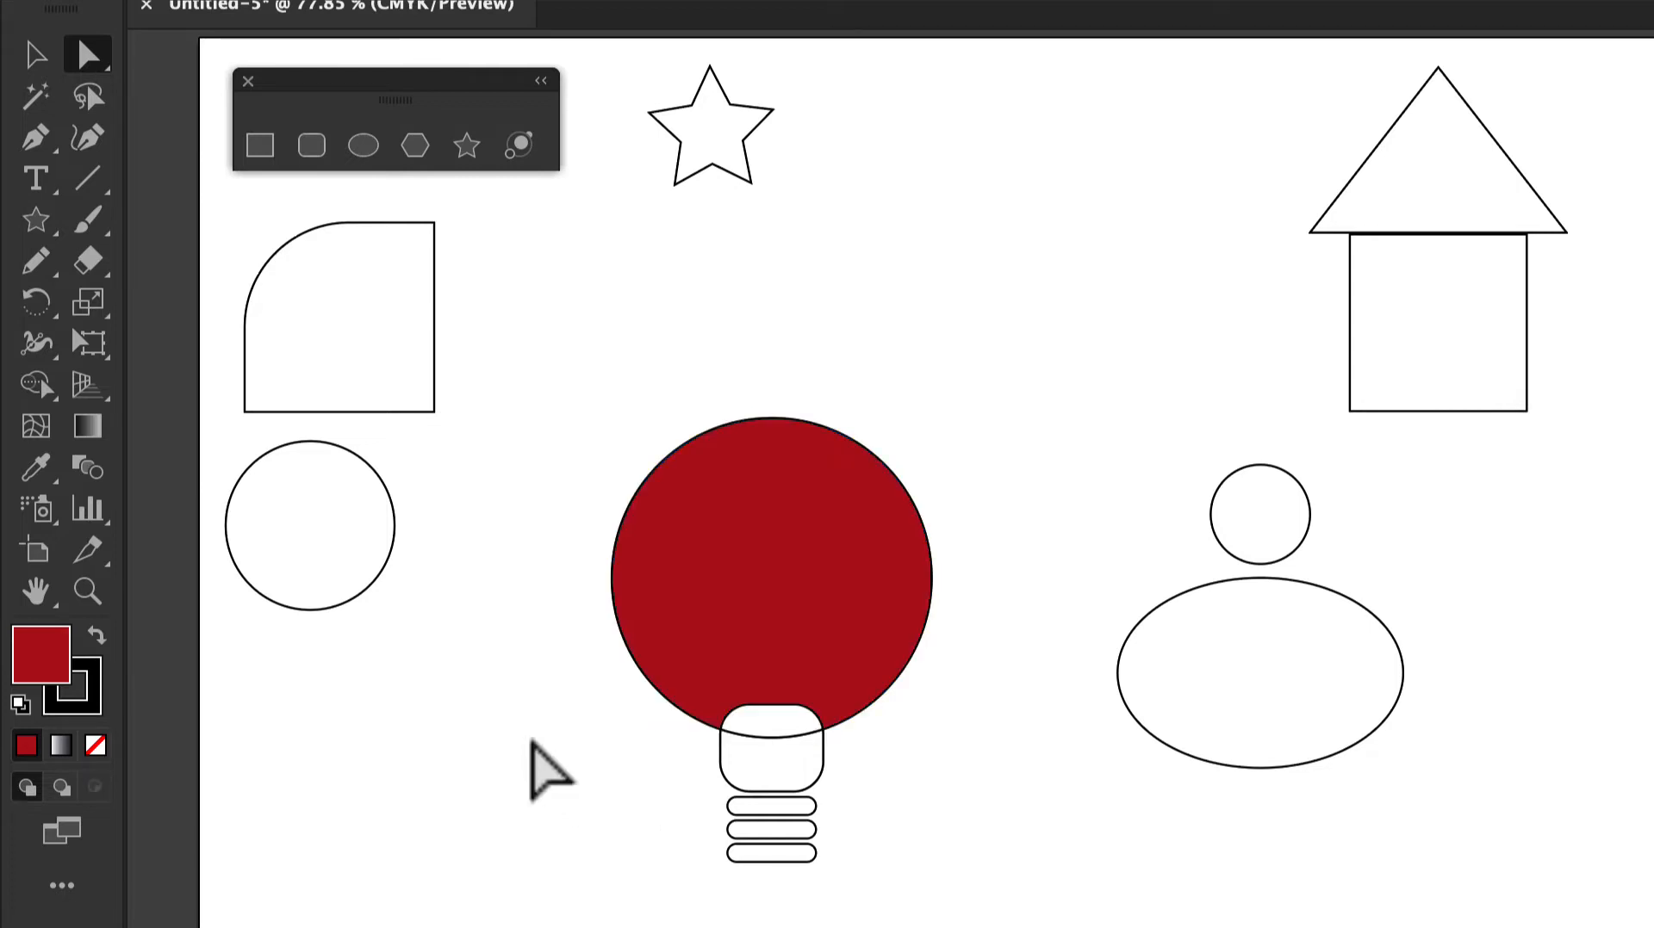
key(ctrl+z)
key(ctrl+z)
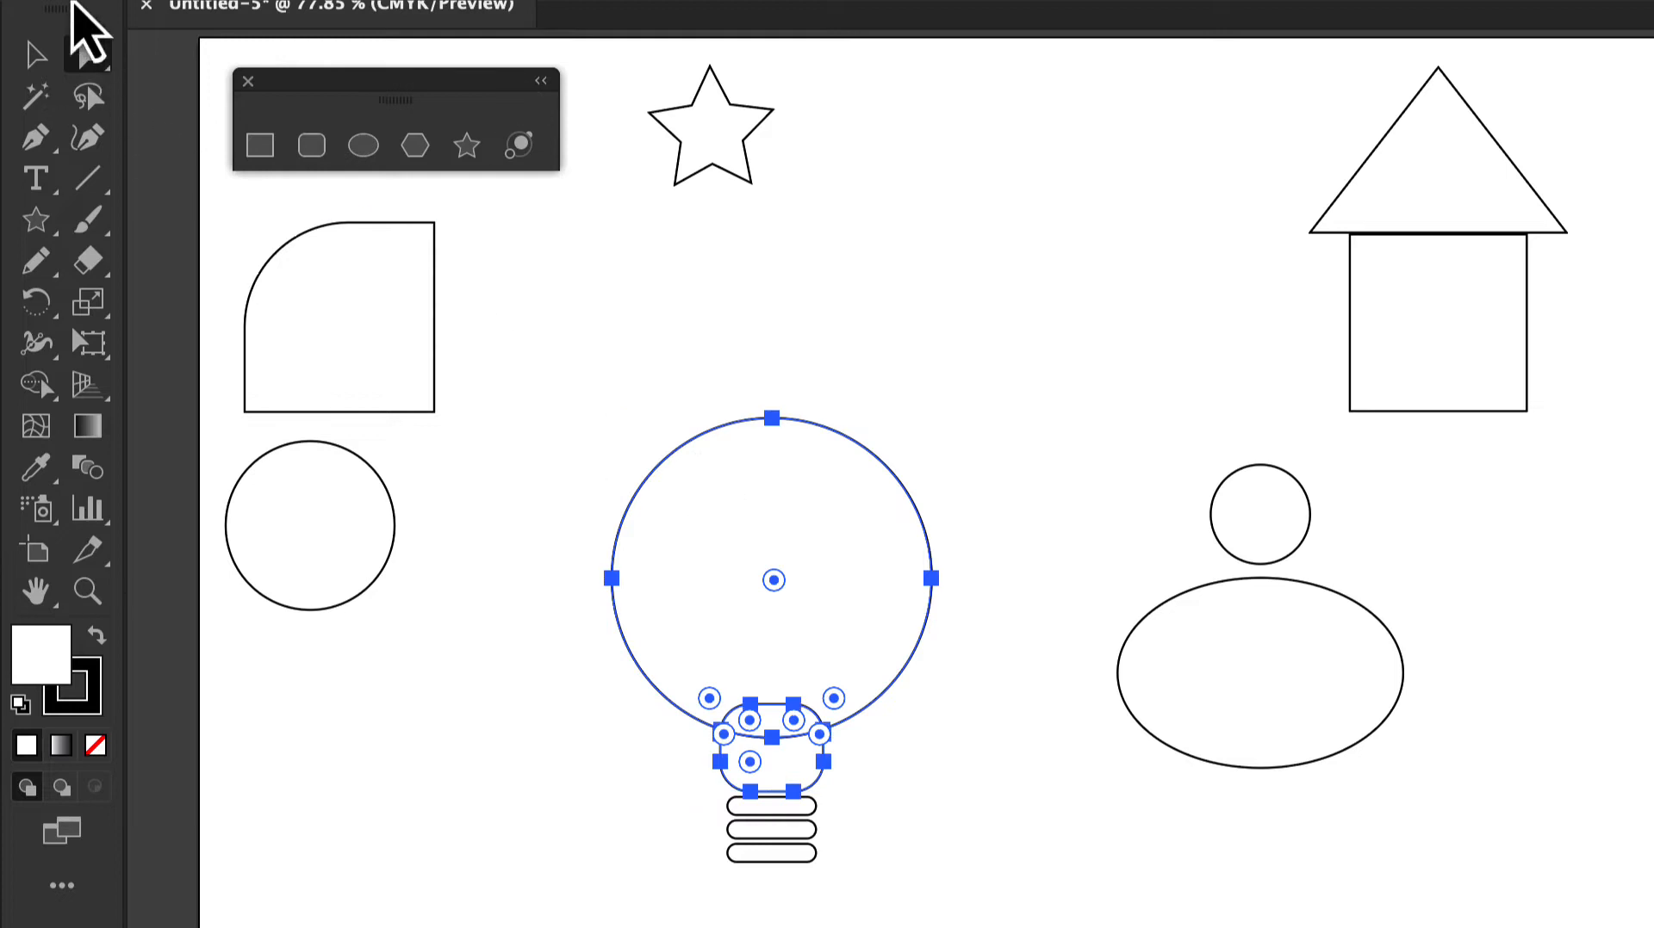
- Try subtracting the rounded neck from the light bulb's large circle with Shape Builder
key(shift+m)
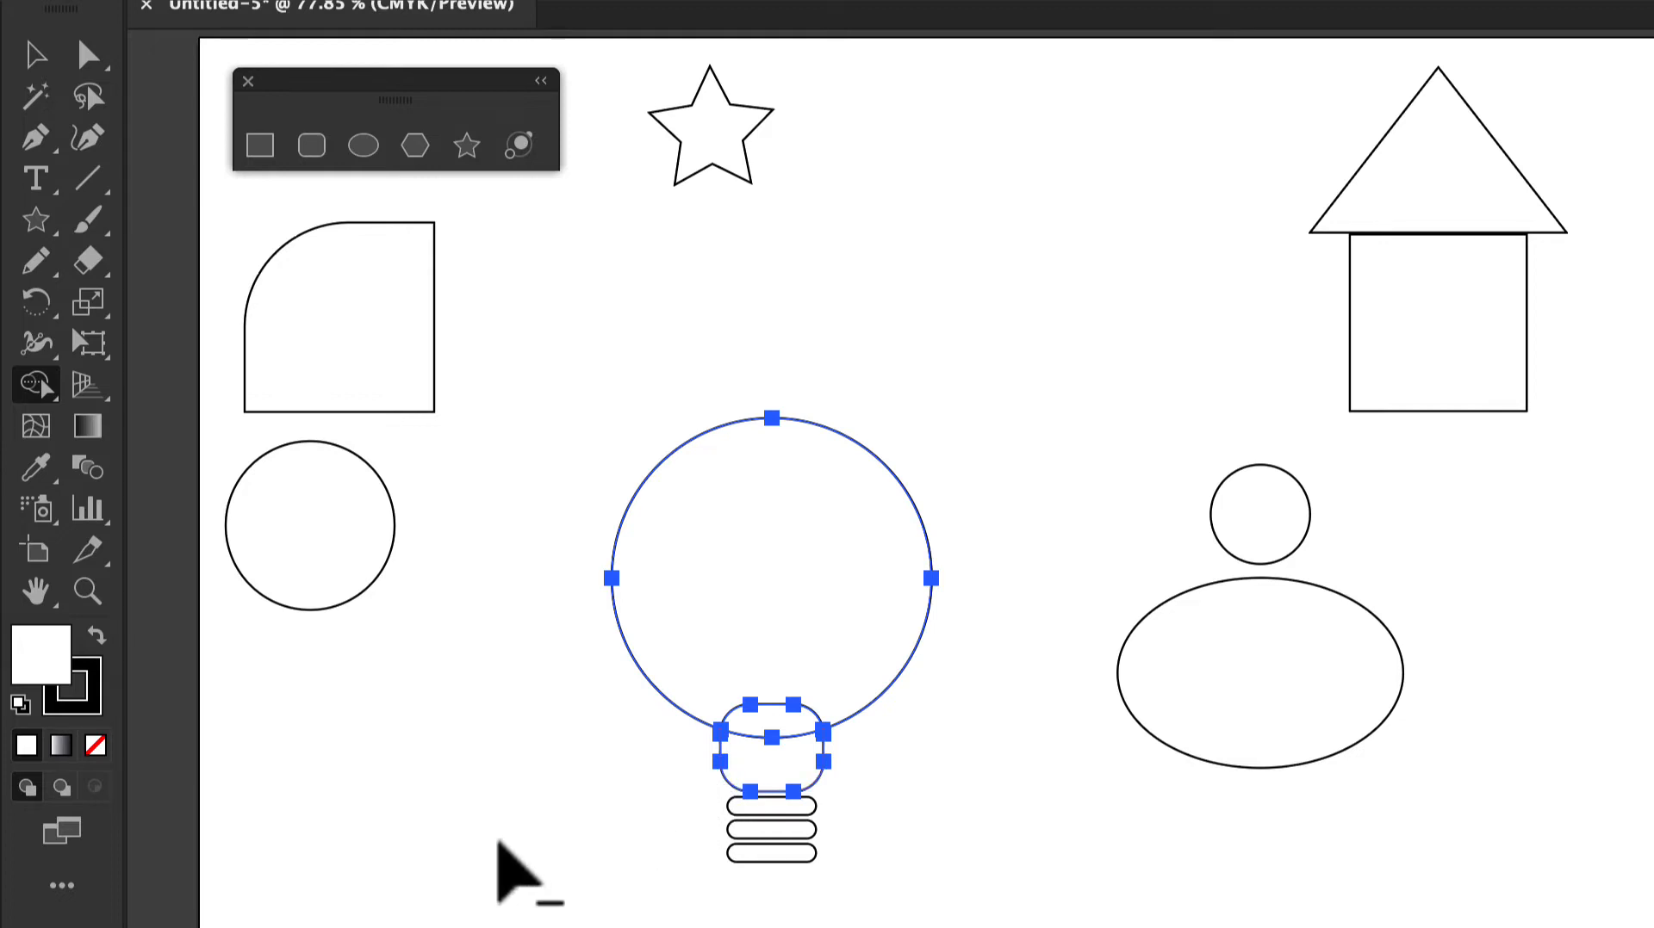
drag(751, 780, 760, 728)
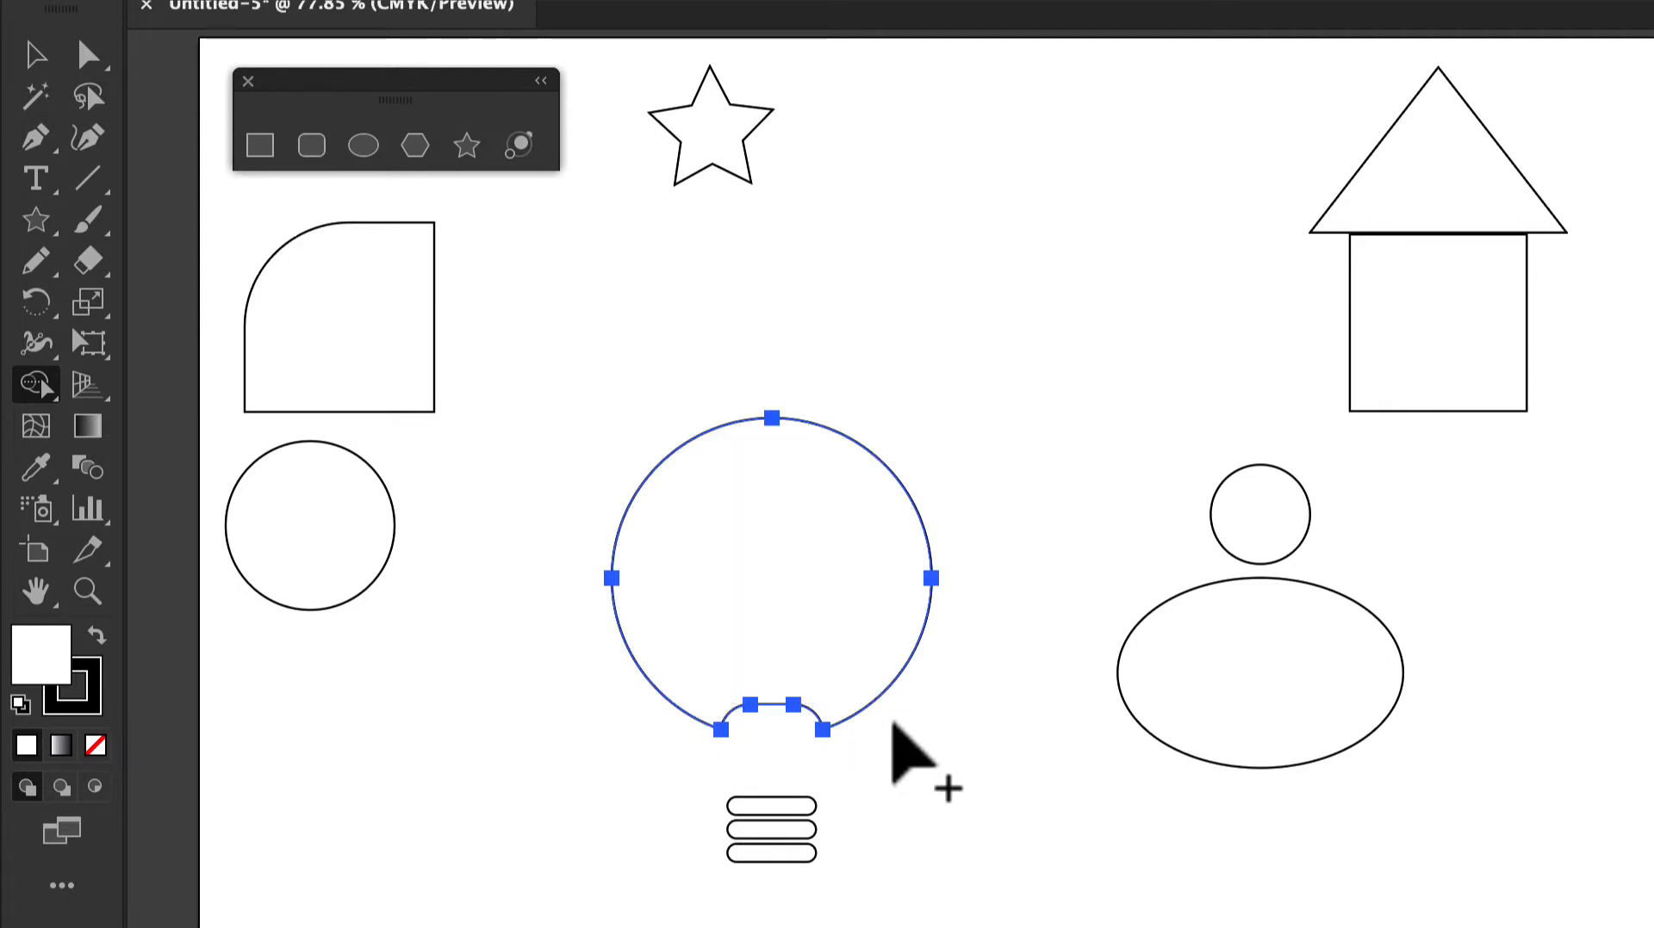
key(v)
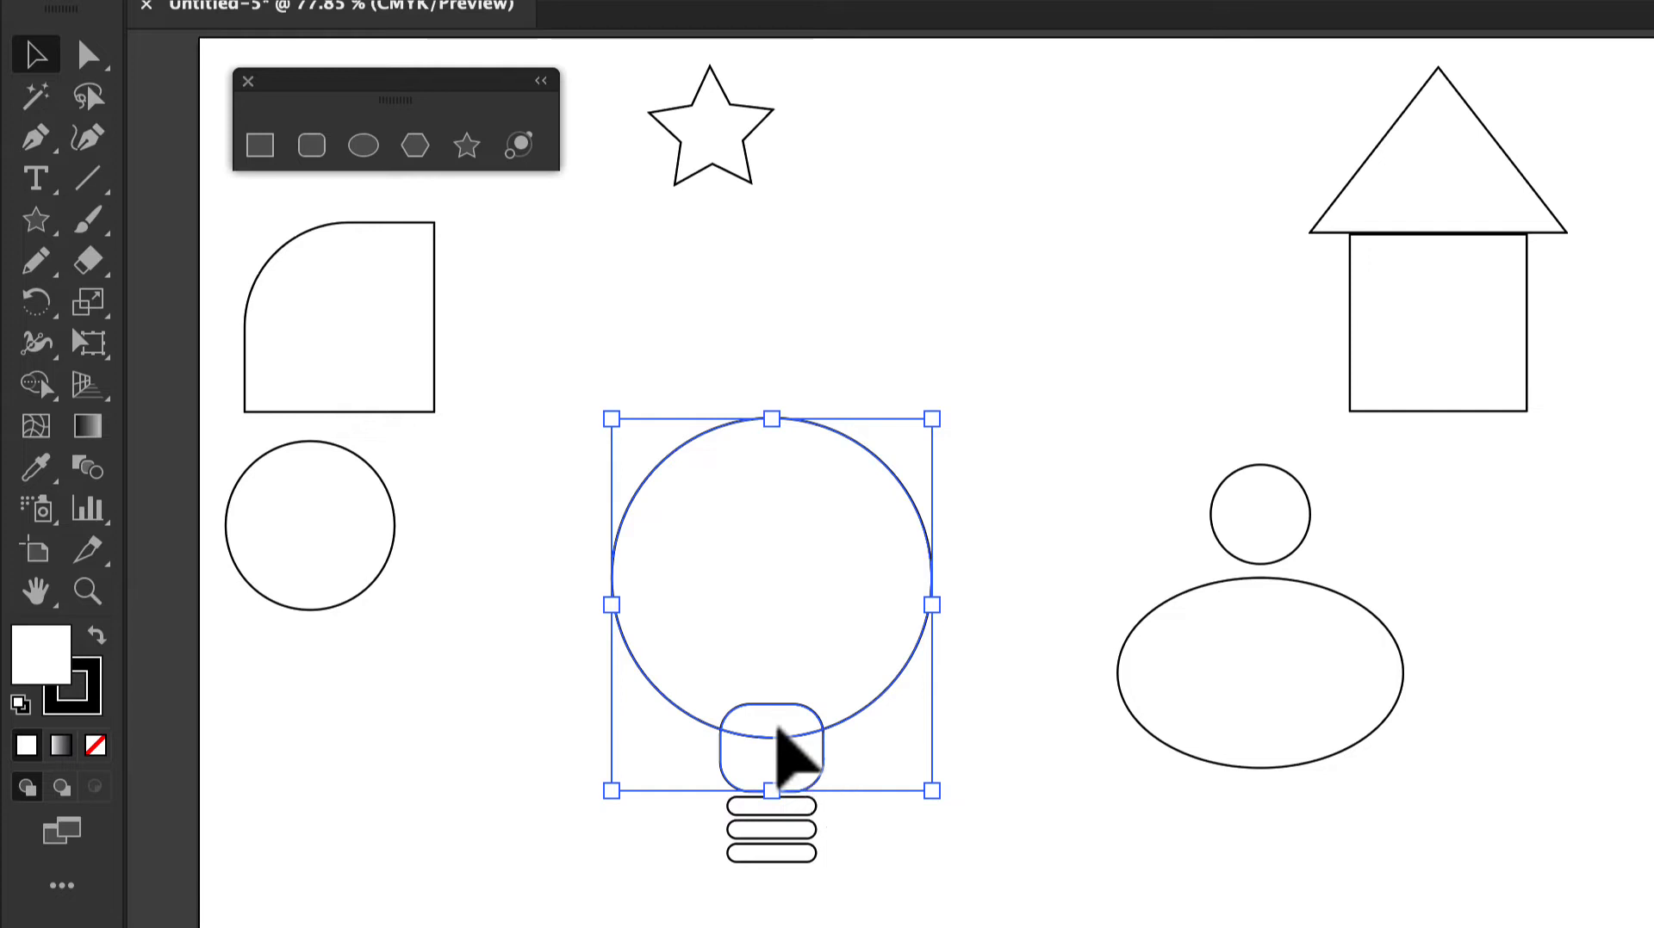
- Merge the light bulb's large circle and rounded neck into one outline with Shape Builder
key(shift+m)
drag(785, 761, 775, 620)
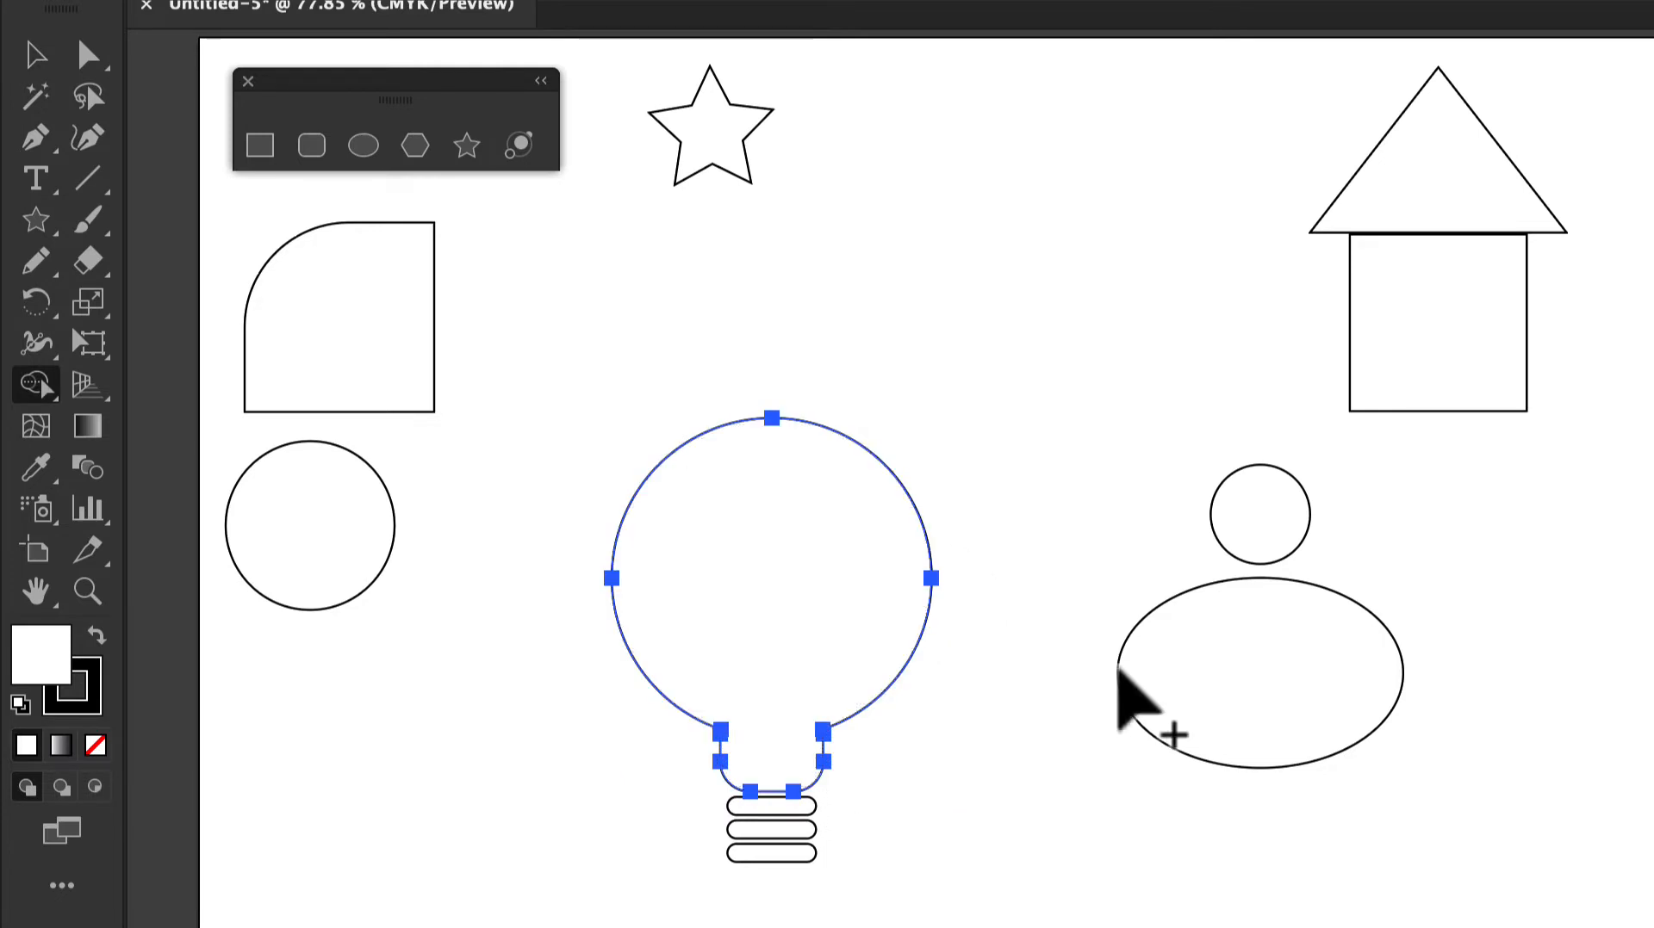
click(36, 54)
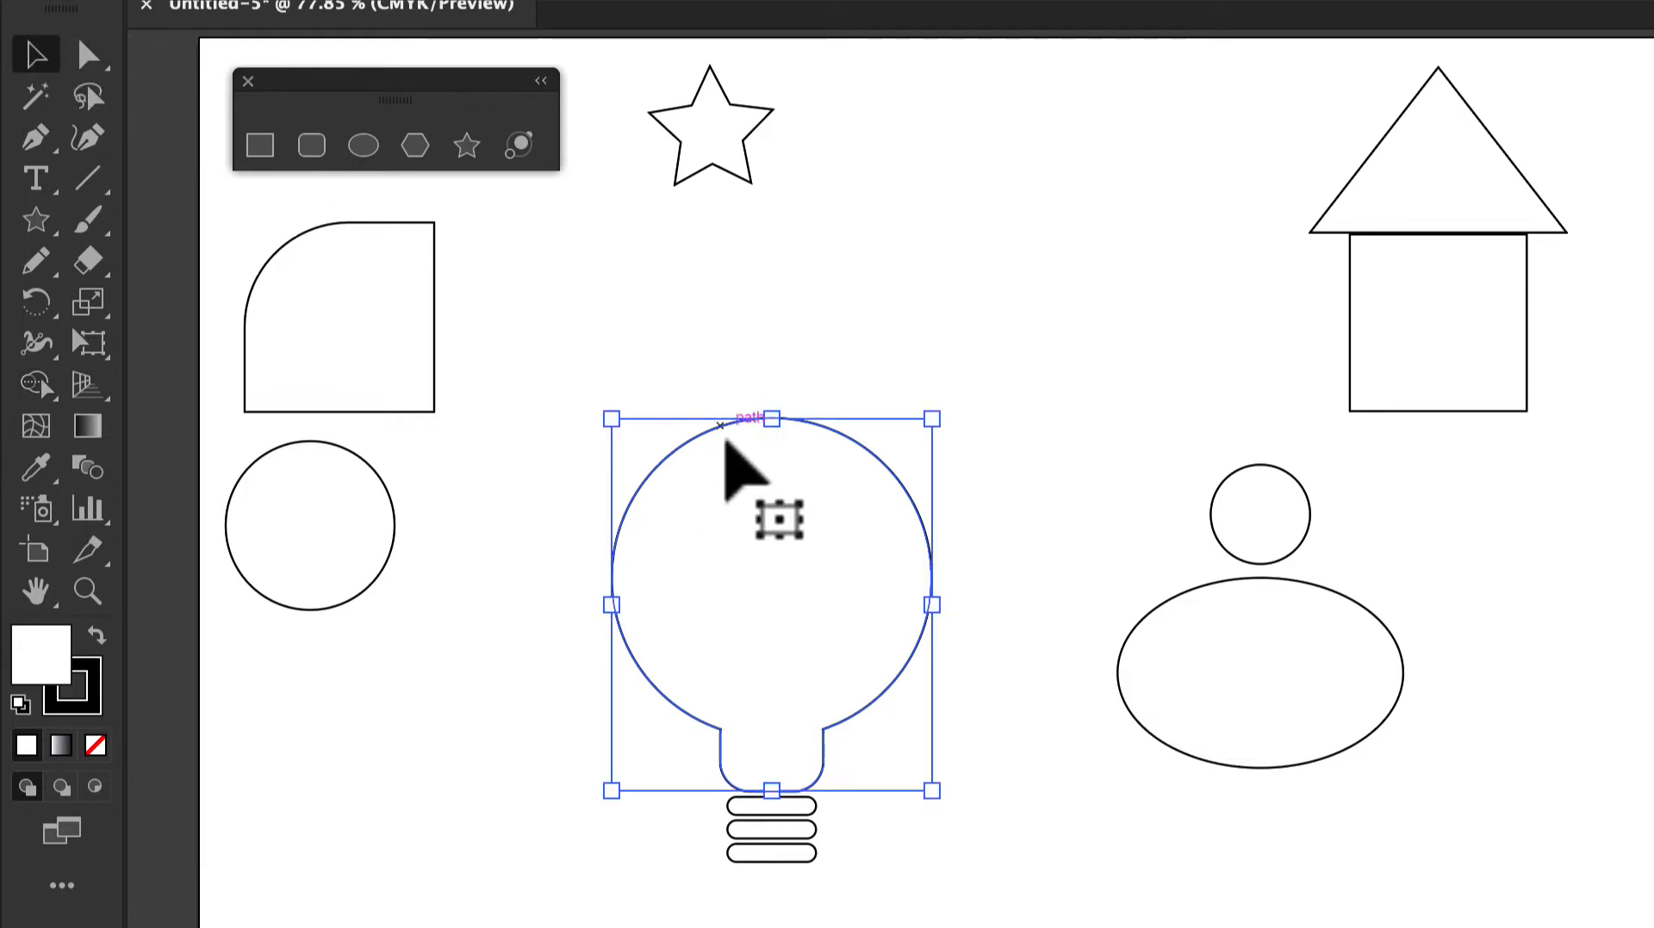
- Make the merged bulb outline narrower and shorter, and place it directly above the three pill-shaped base lines
drag(612, 605, 677, 608)
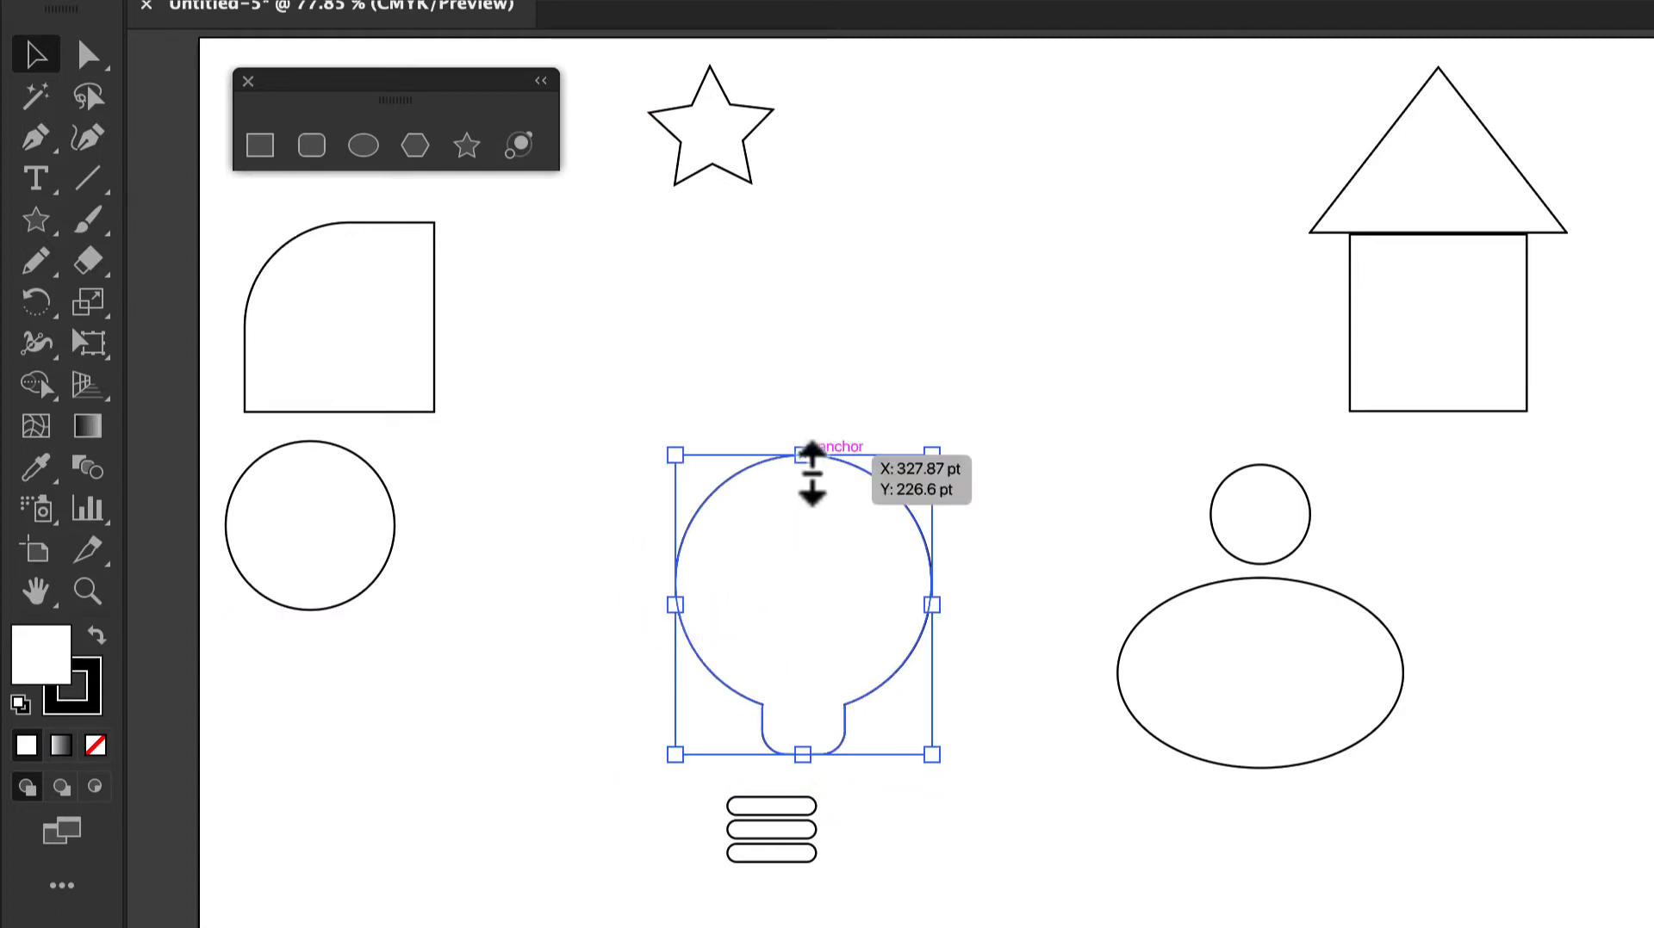
drag(803, 455, 802, 506)
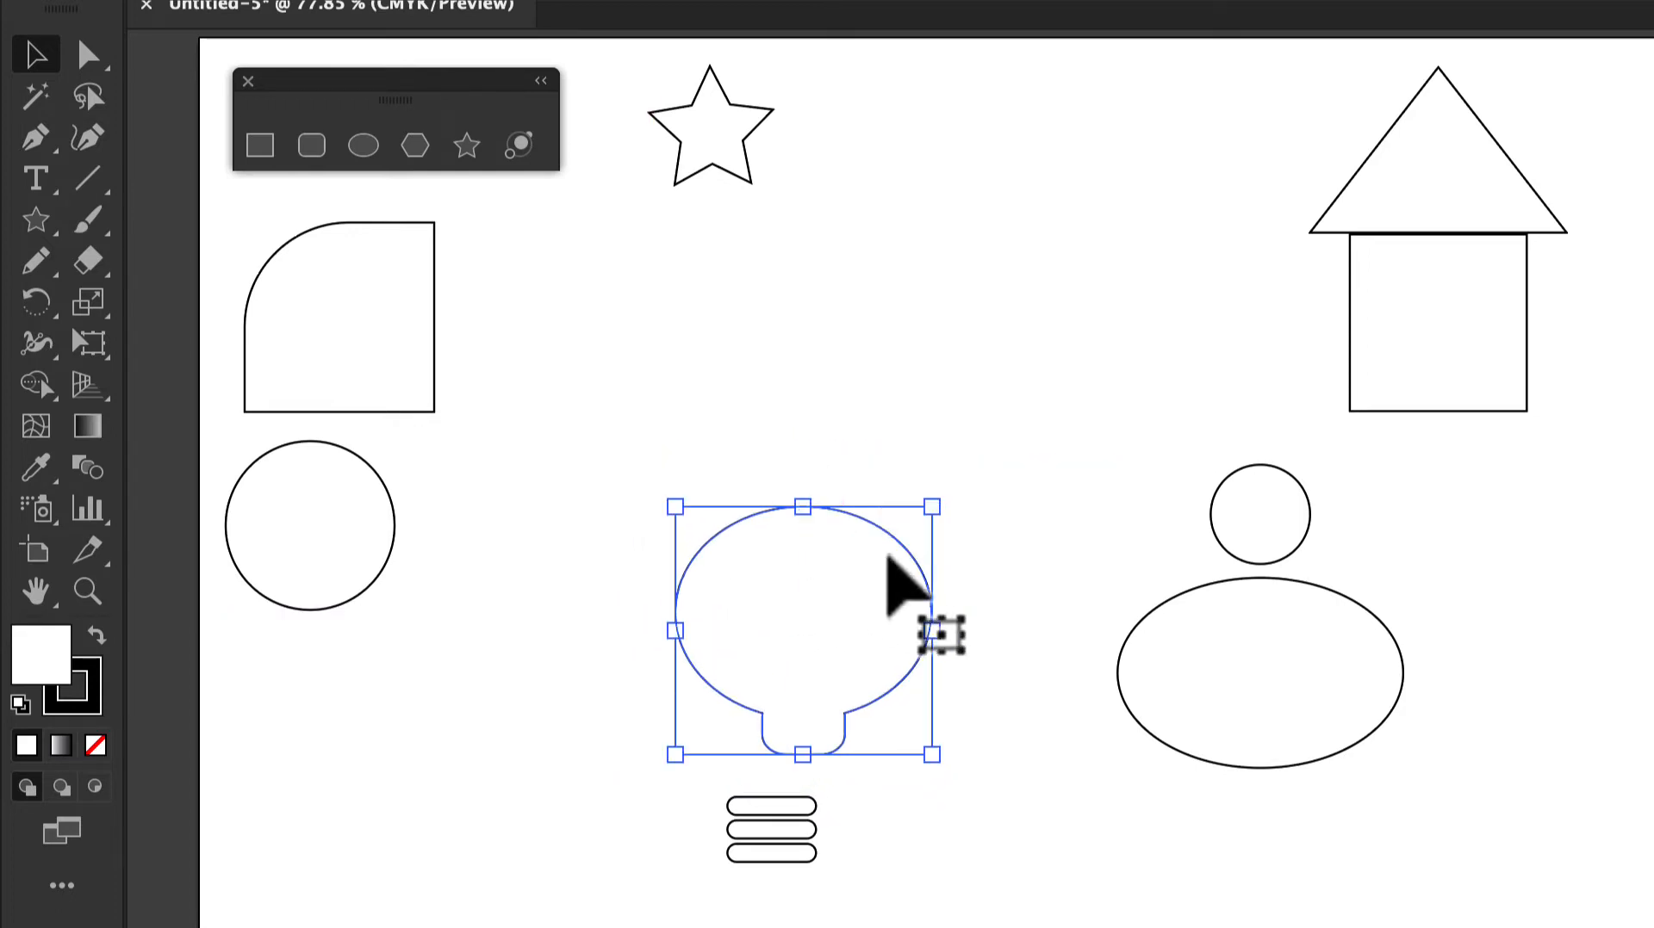
drag(932, 631, 900, 631)
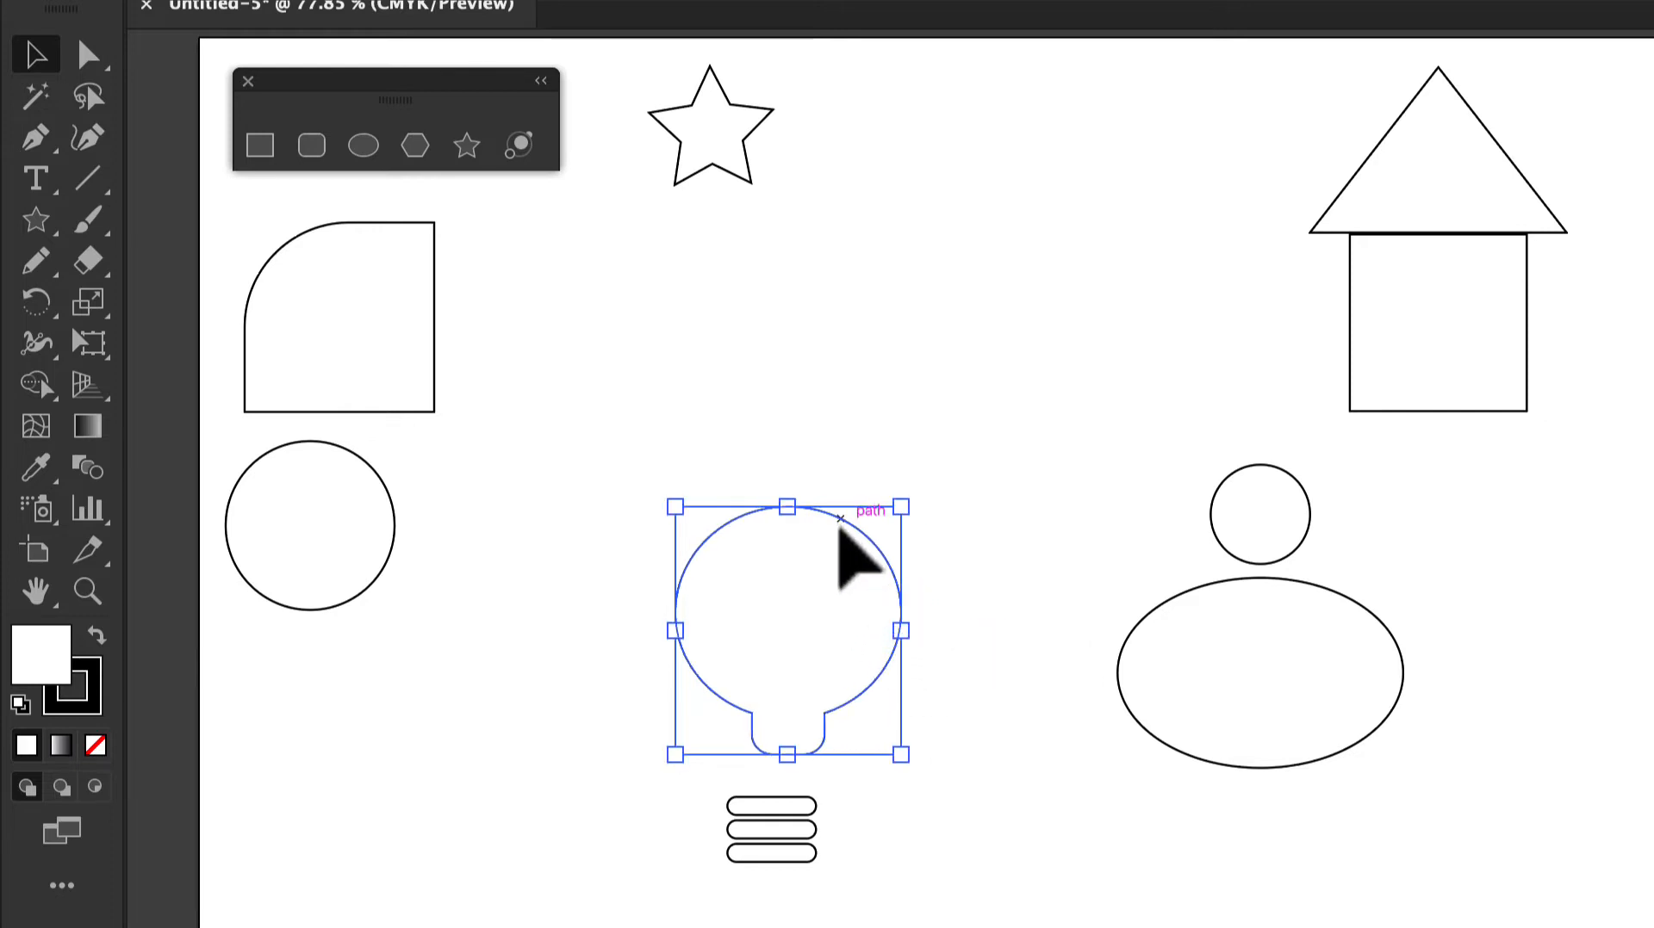
drag(839, 527, 827, 555)
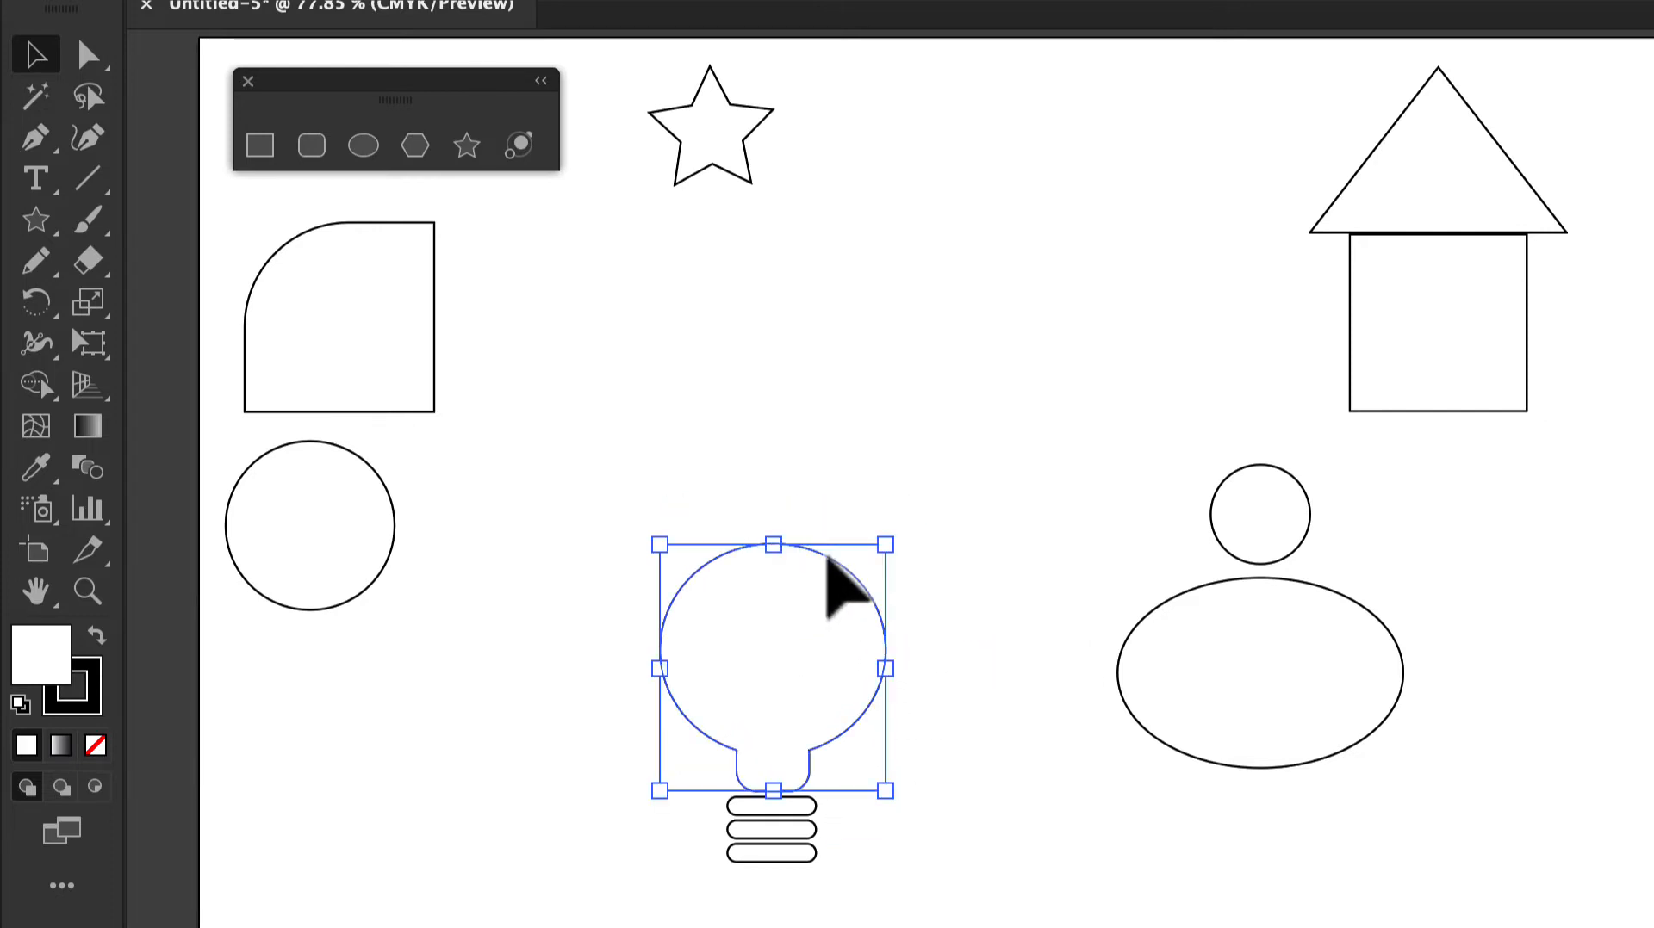
- Draw a rectangle covering the lower half of the large oval beneath the small head circle, extending past both sides
click(1254, 568)
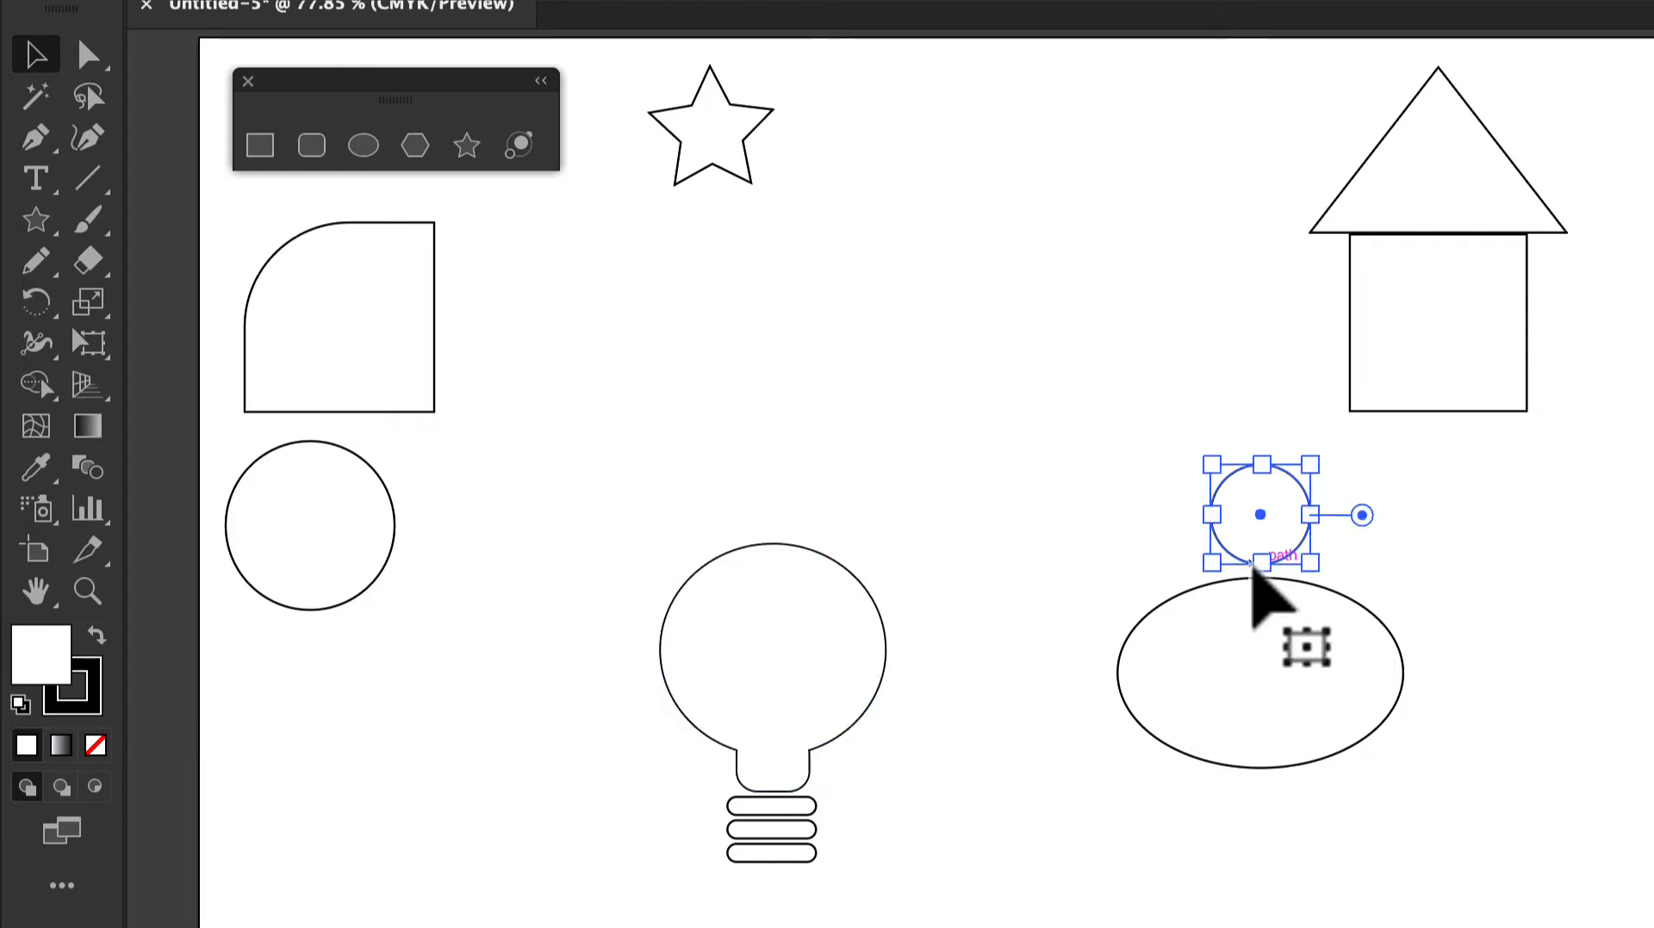
drag(1126, 506, 1402, 815)
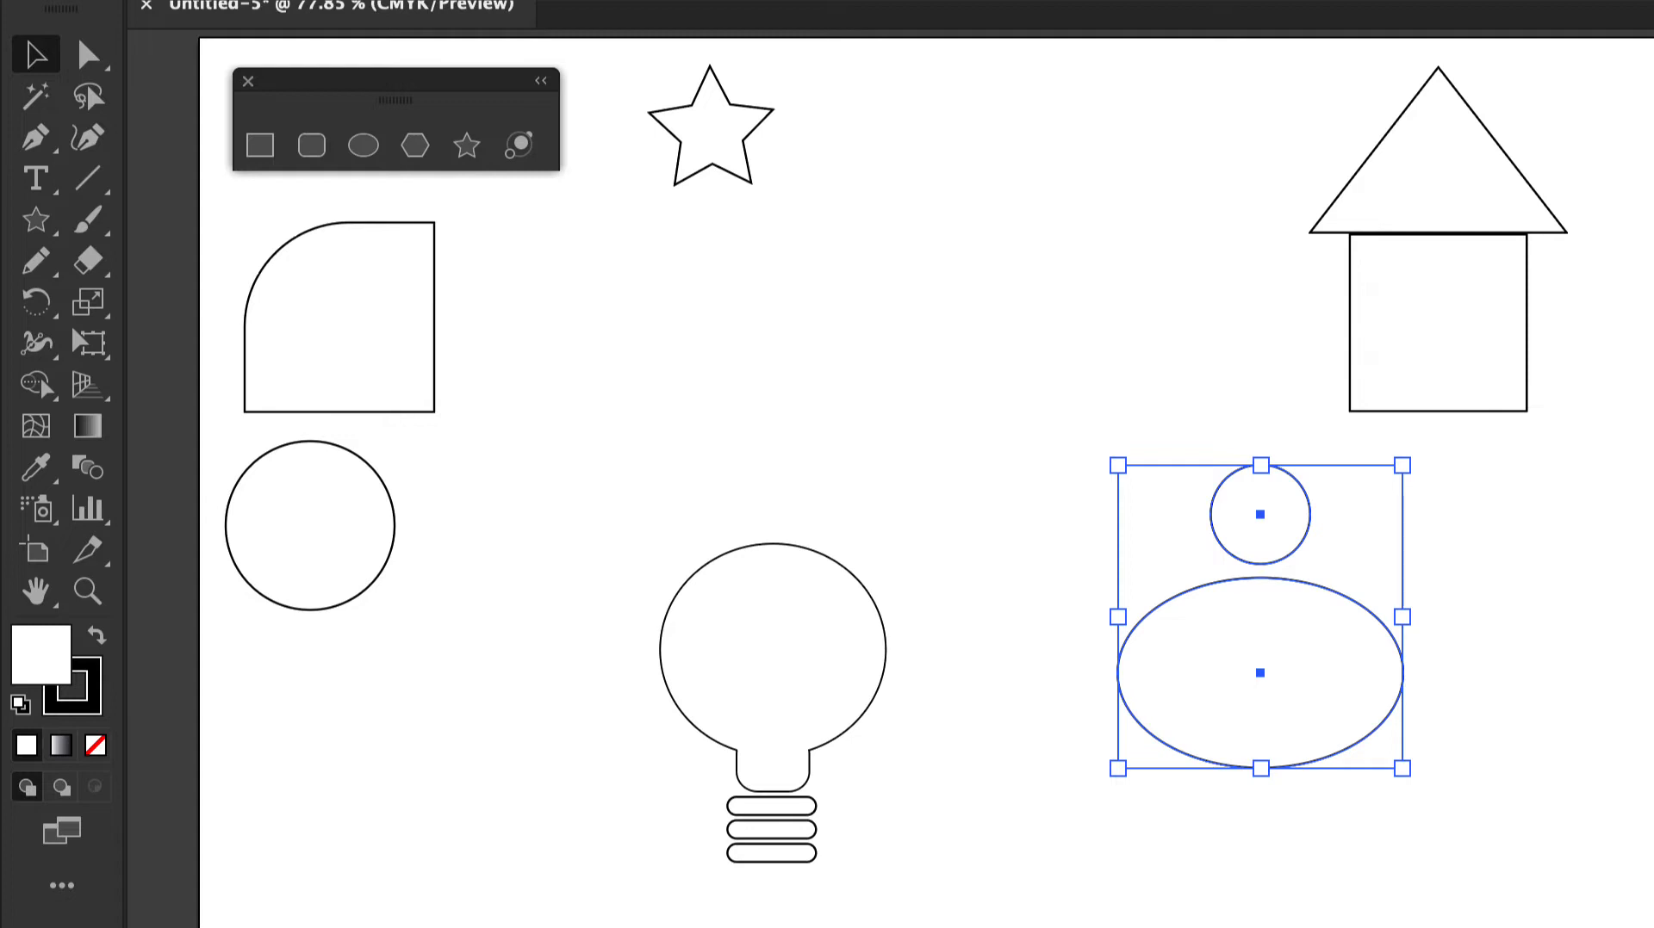
click(1155, 451)
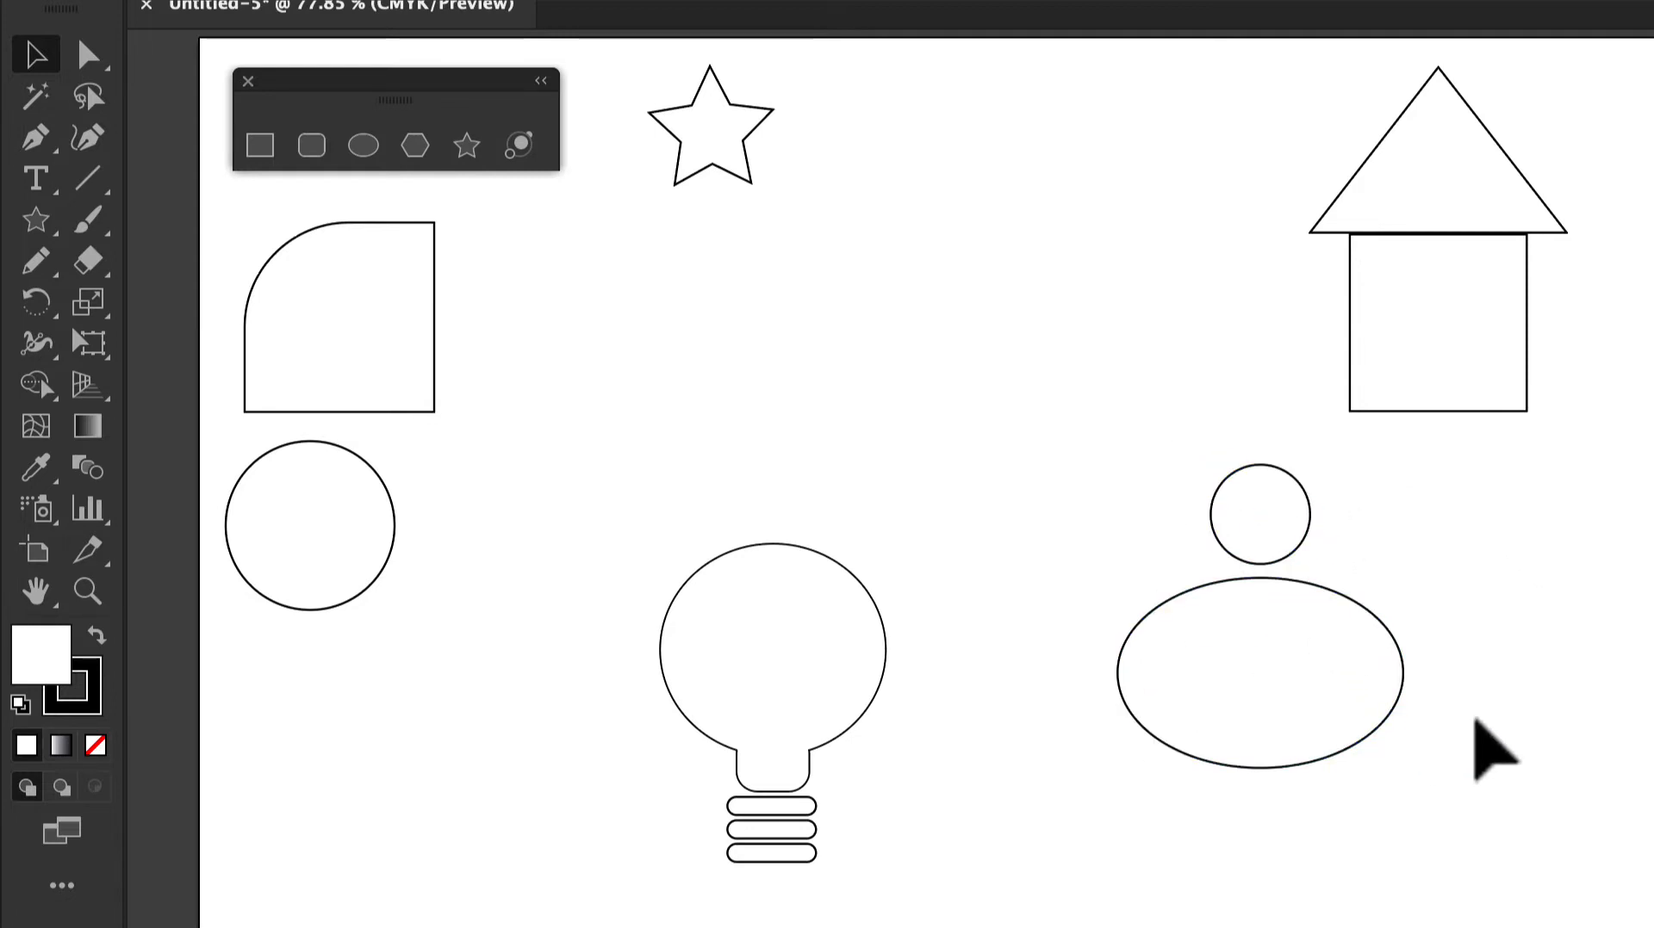
click(261, 147)
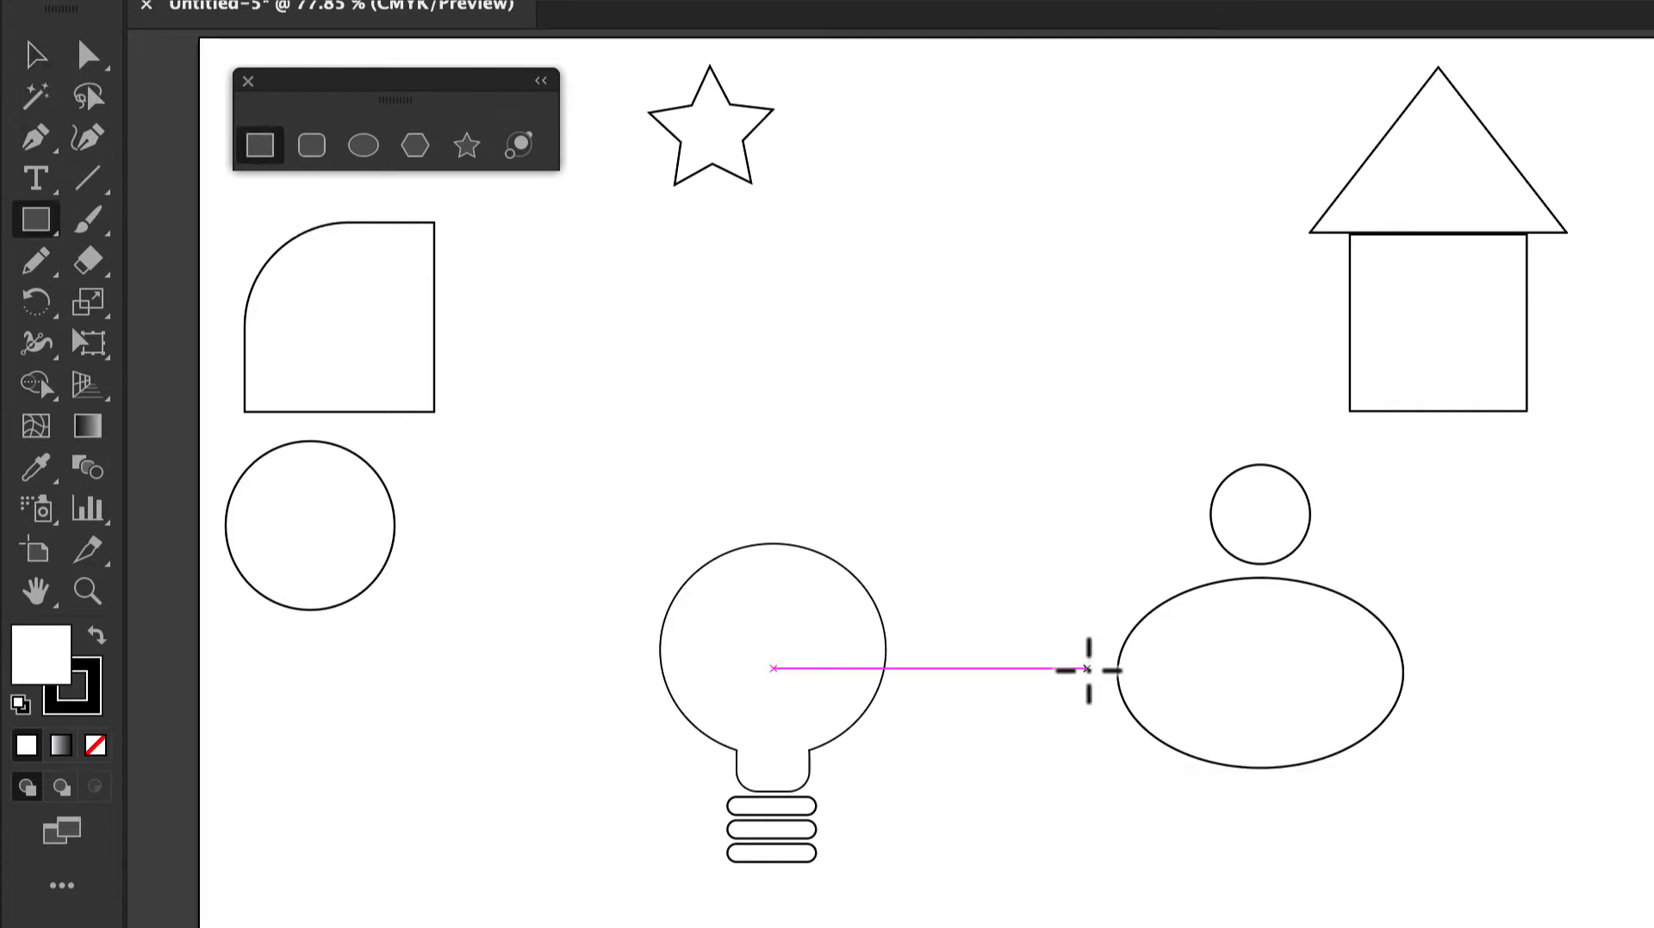
drag(1088, 670, 1461, 798)
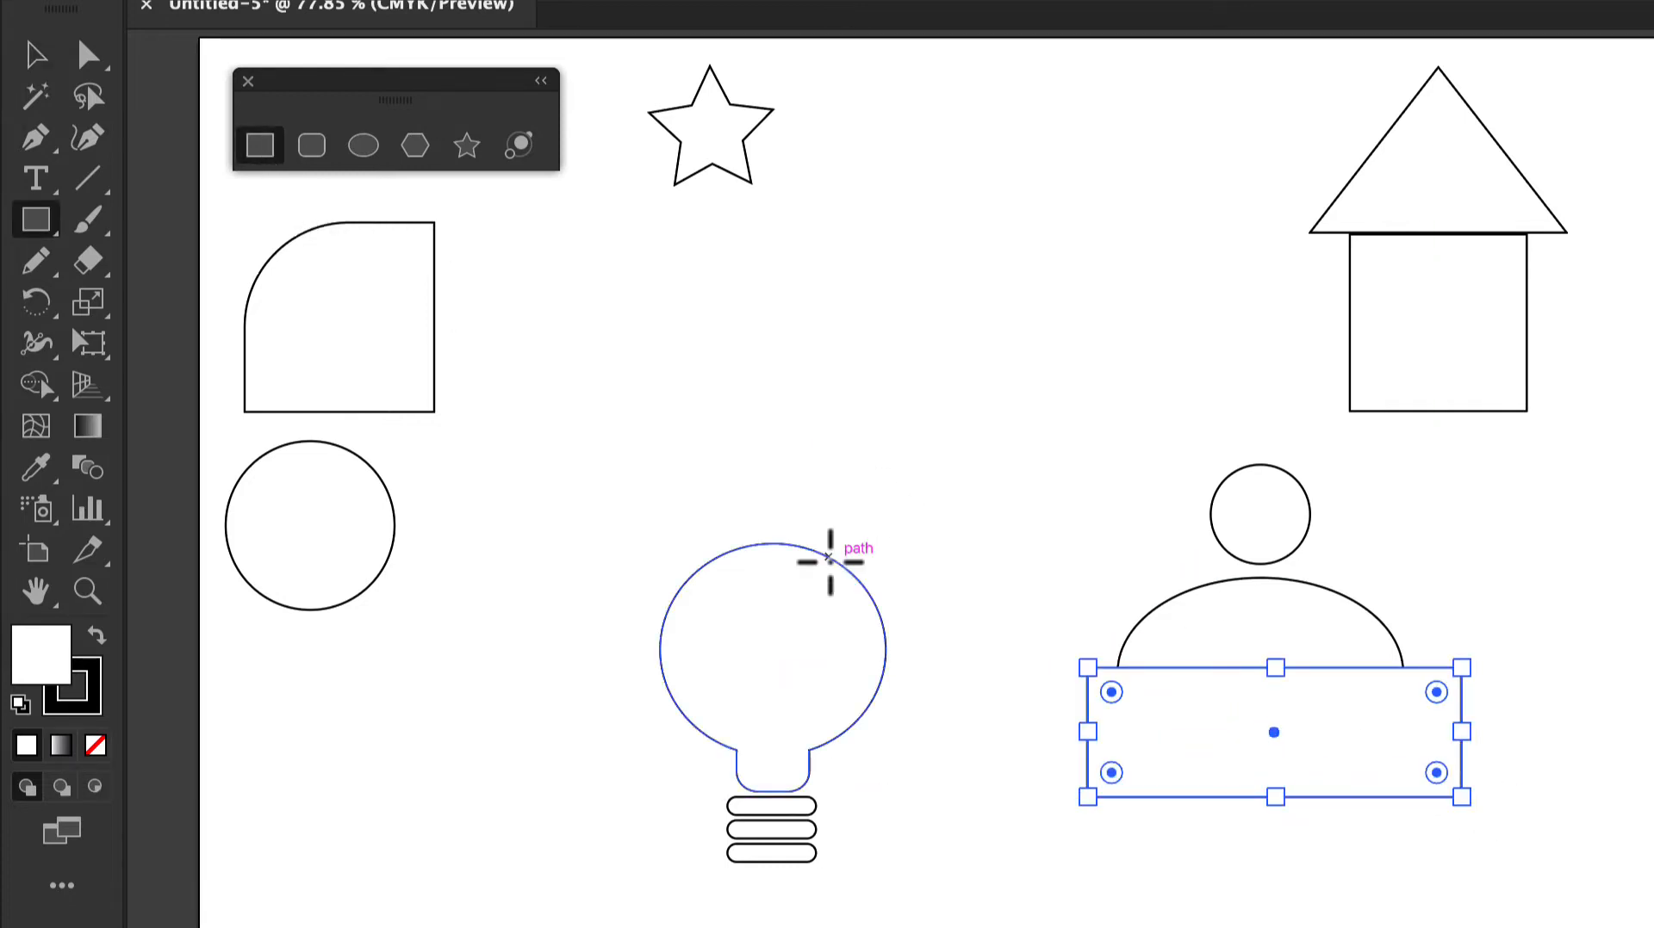
click(38, 54)
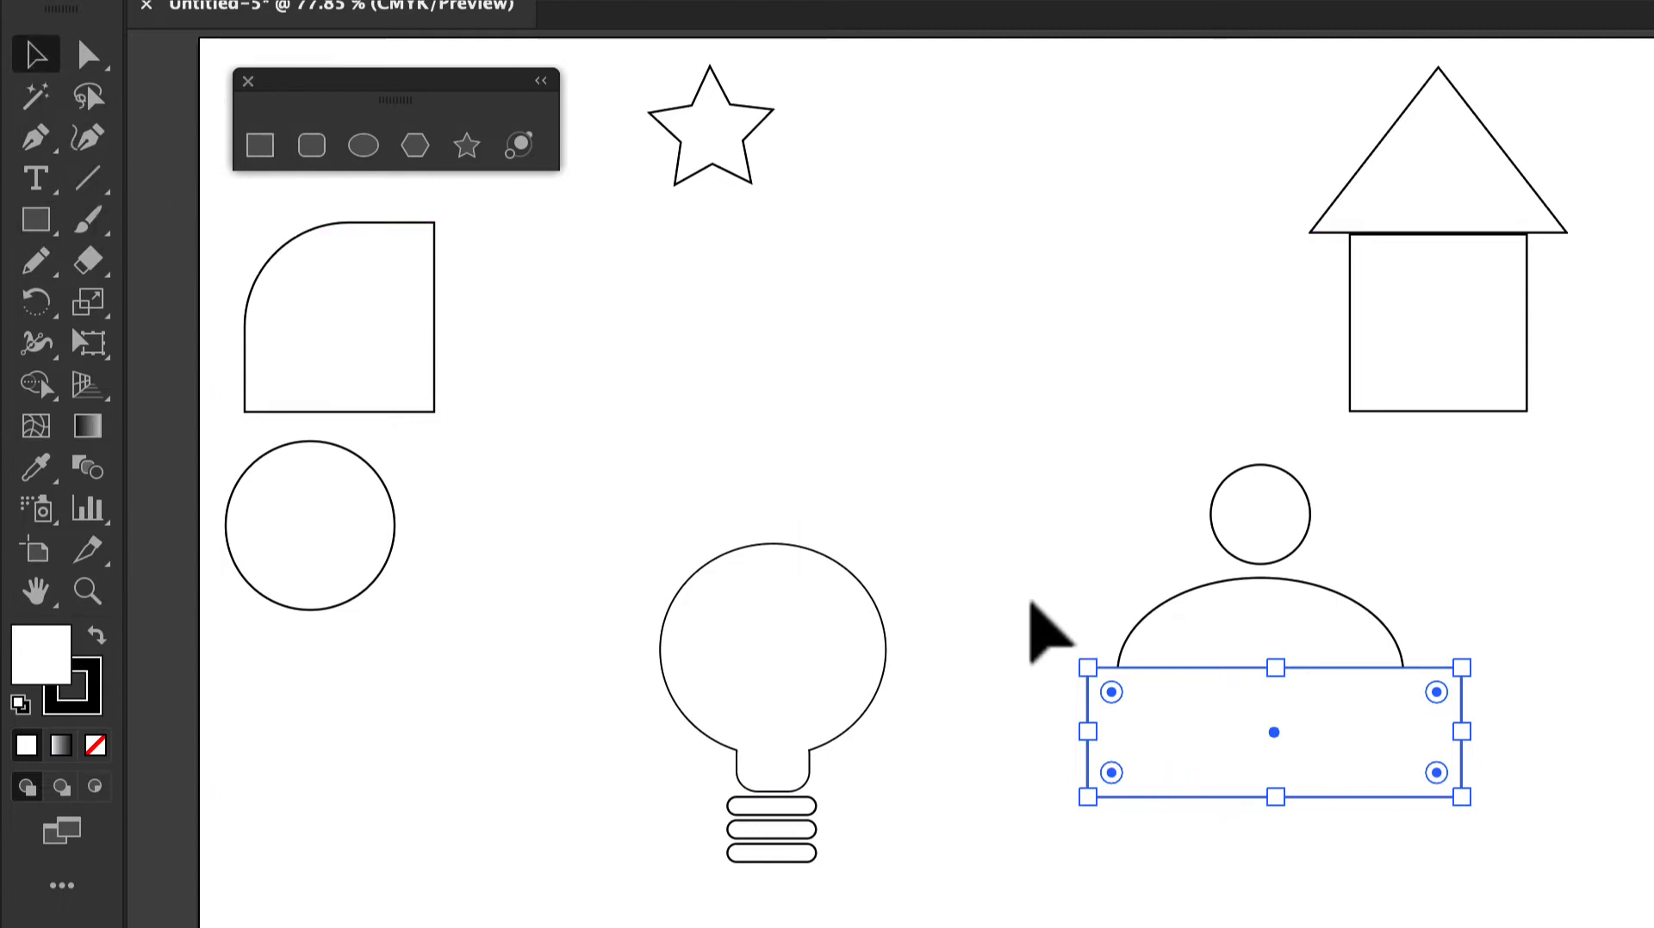
- Subtract the rectangle and the covered lower half of the oval with Shape Builder, leaving a half-oval body
drag(1031, 603, 1307, 775)
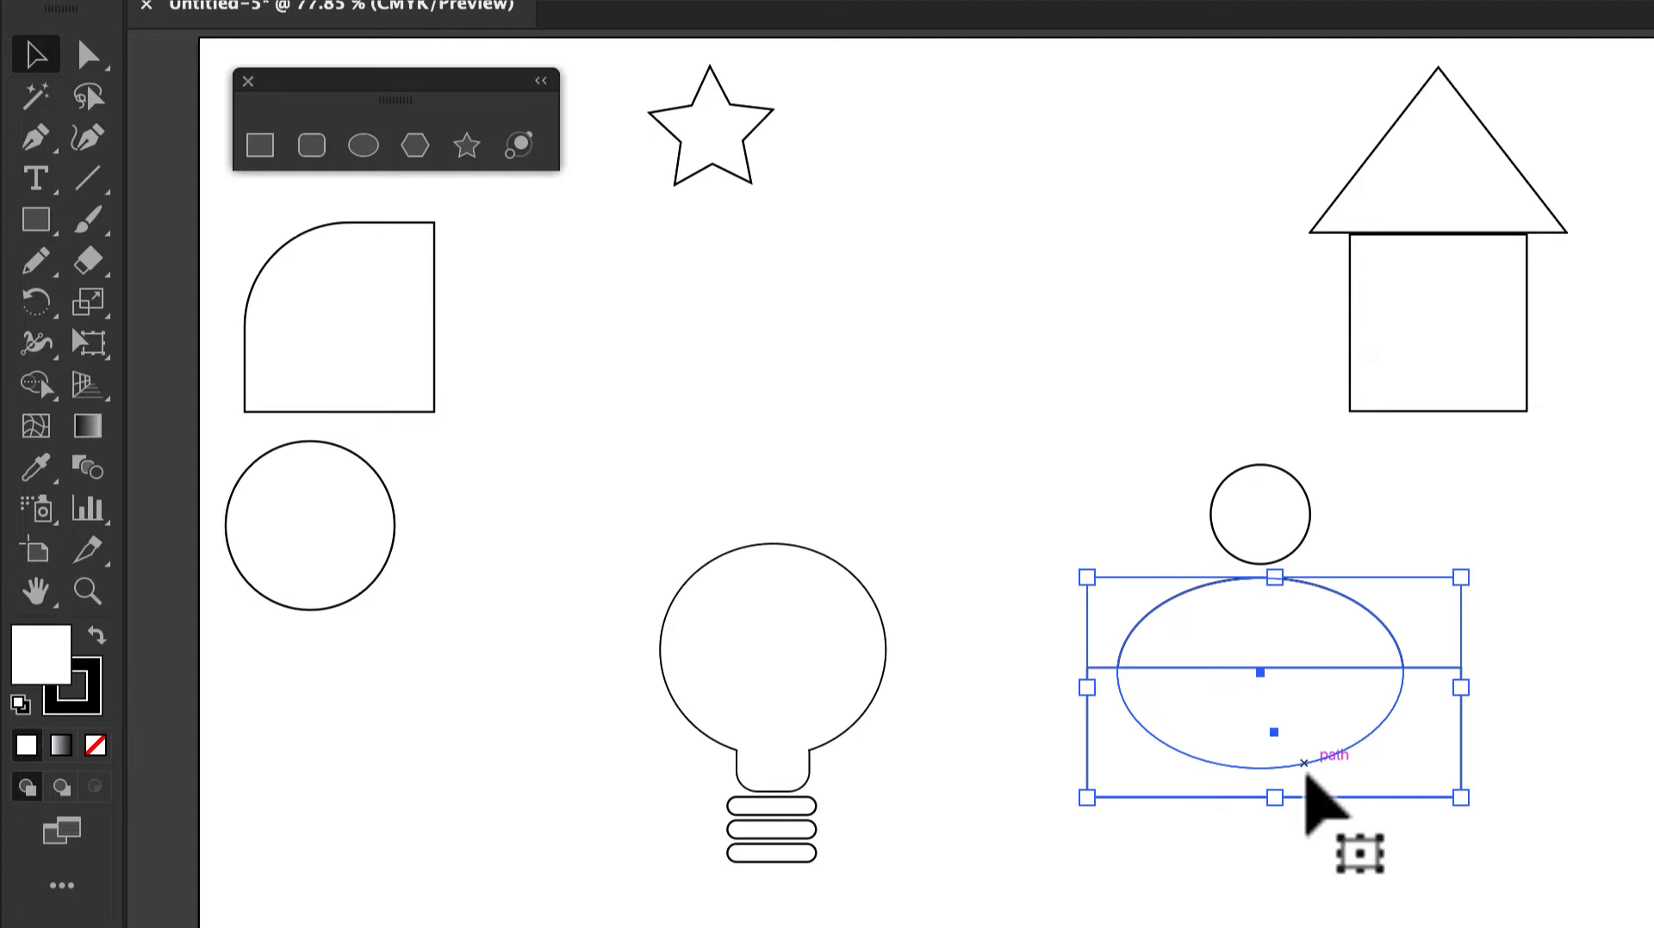
key(shift+m)
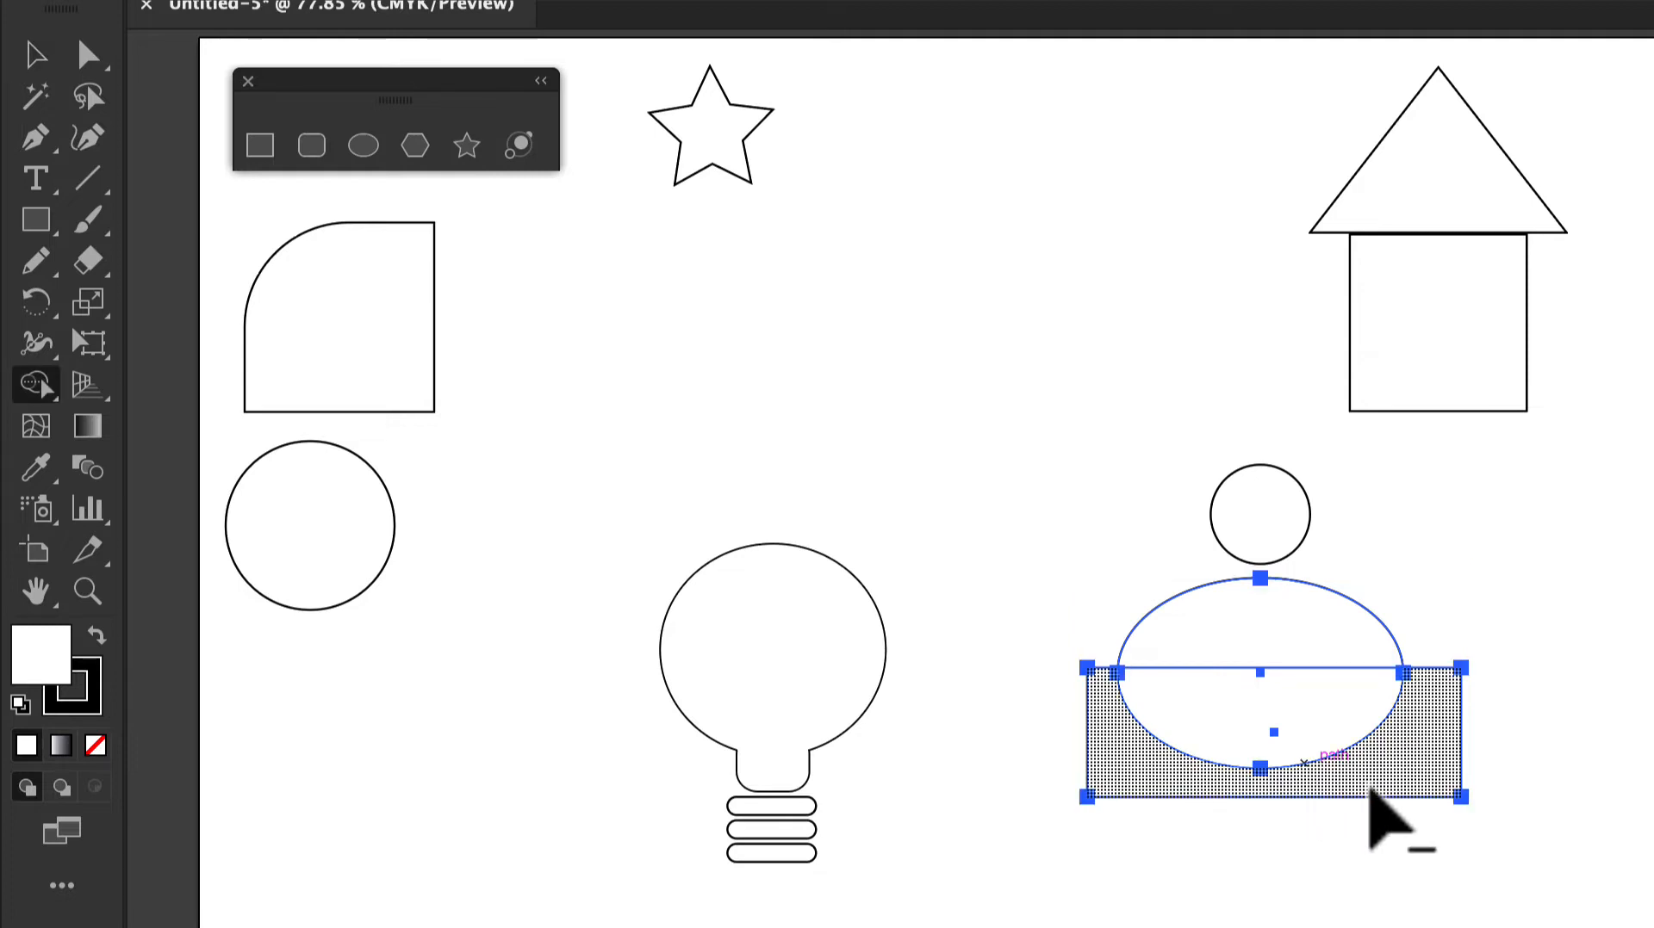
alt+drag(1375, 791, 1306, 722)
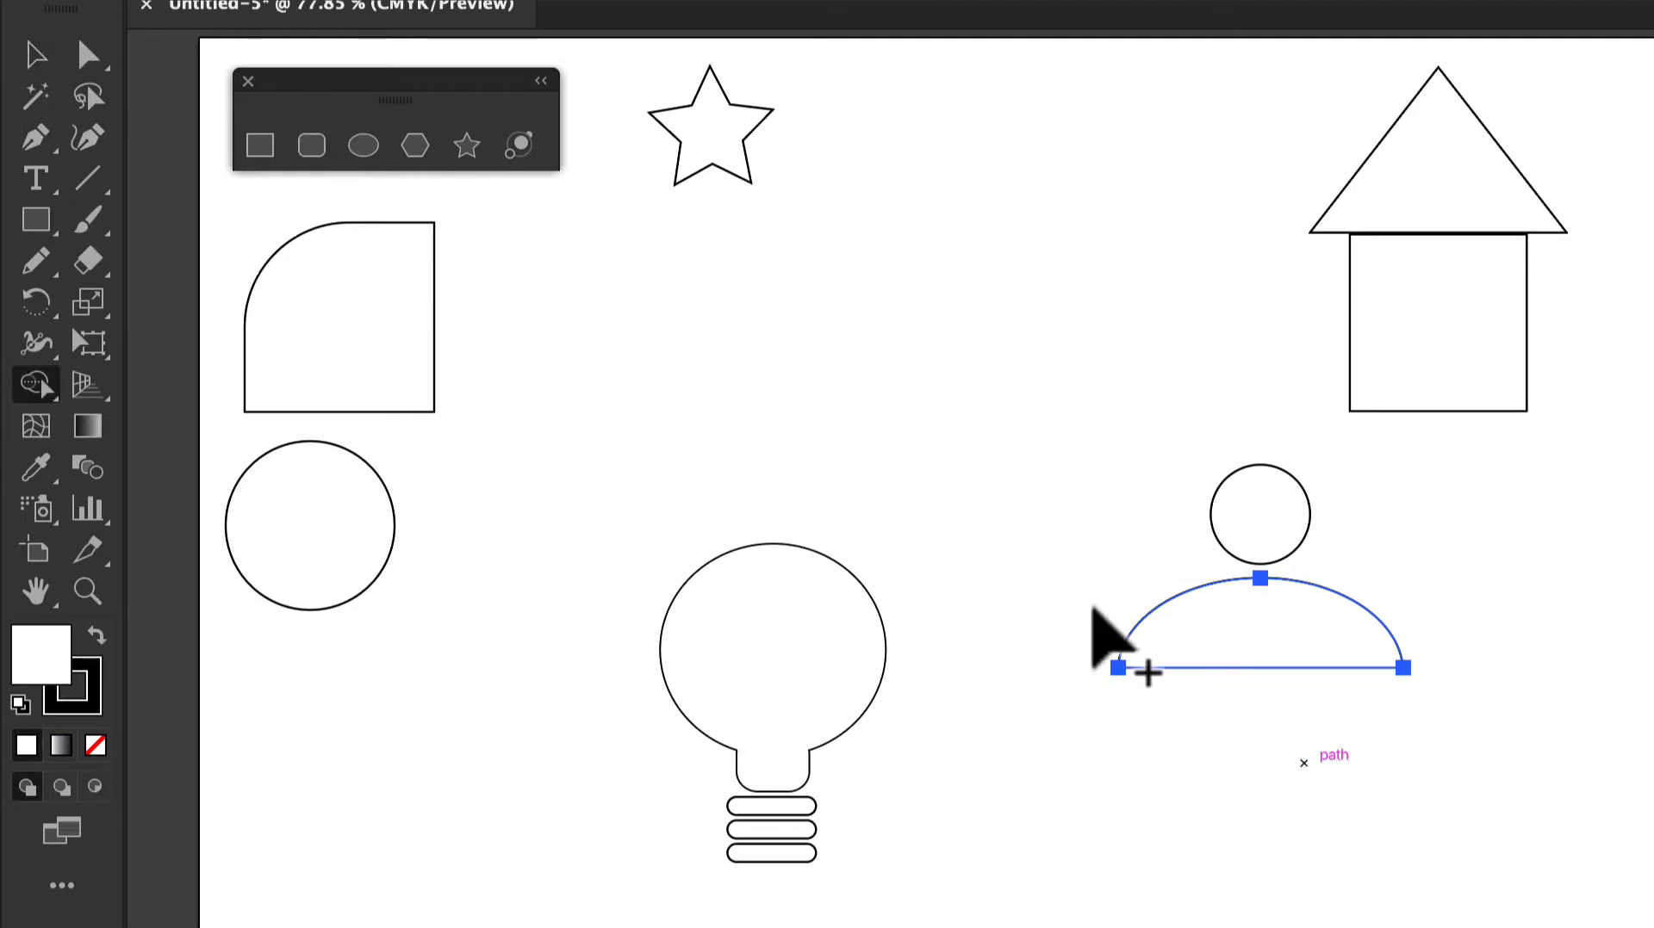
click(36, 54)
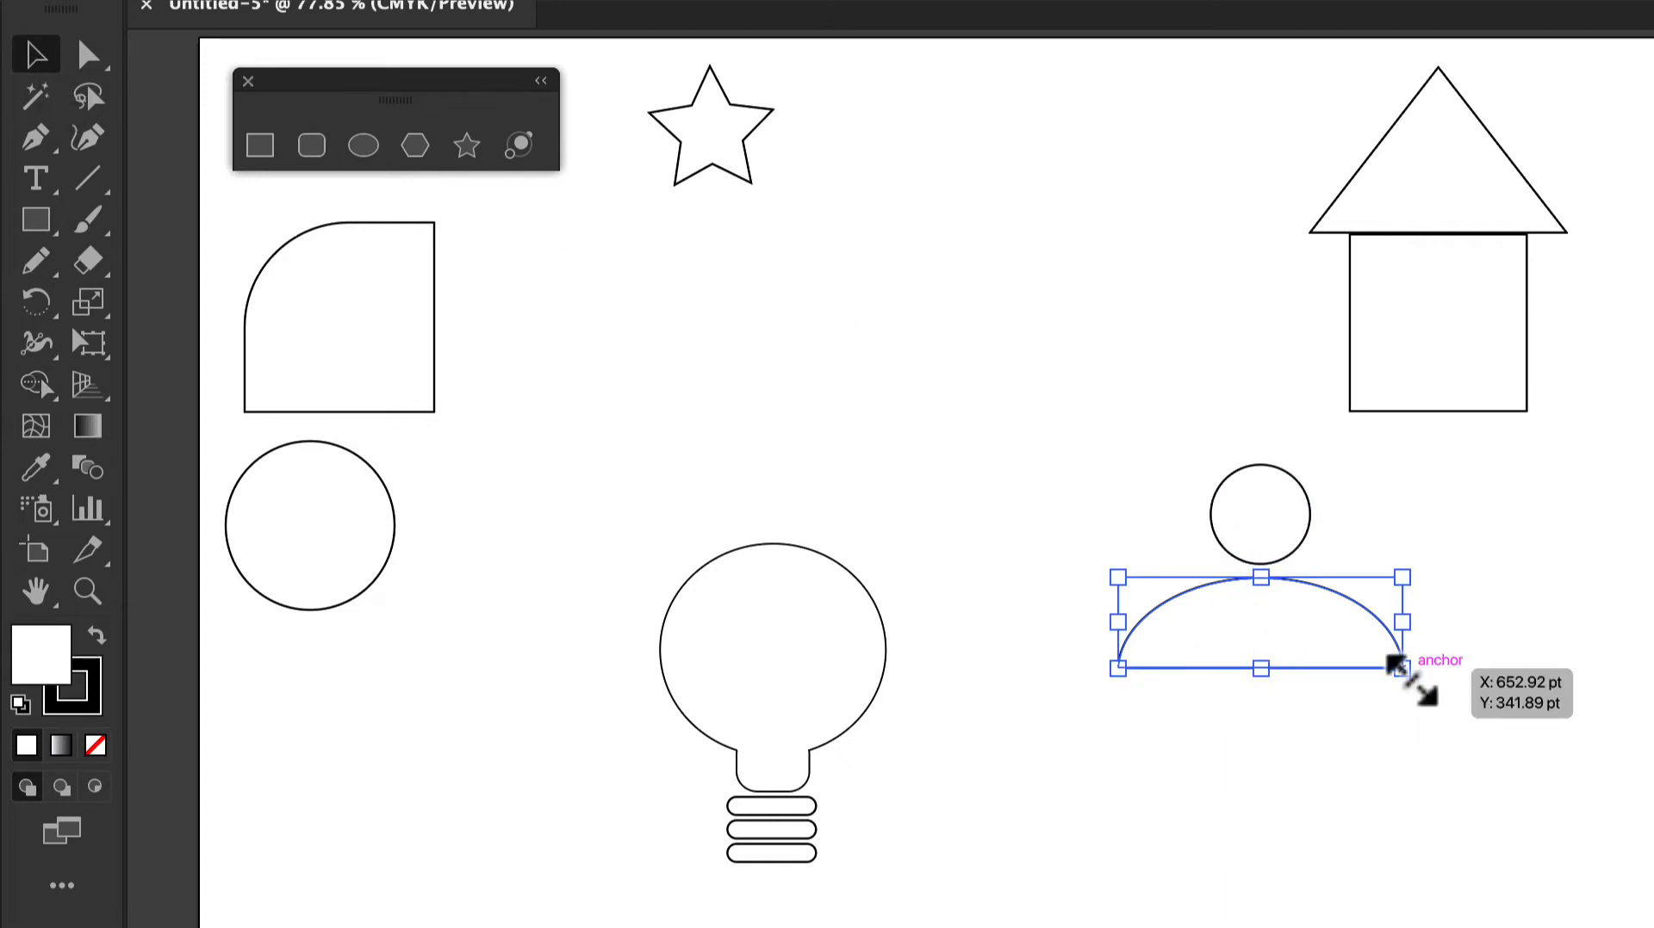
- Scale the half-oval body down from its centre and duplicate the head circle downward so it overlaps the body's upper edge
alt+drag(1397, 666, 1370, 657)
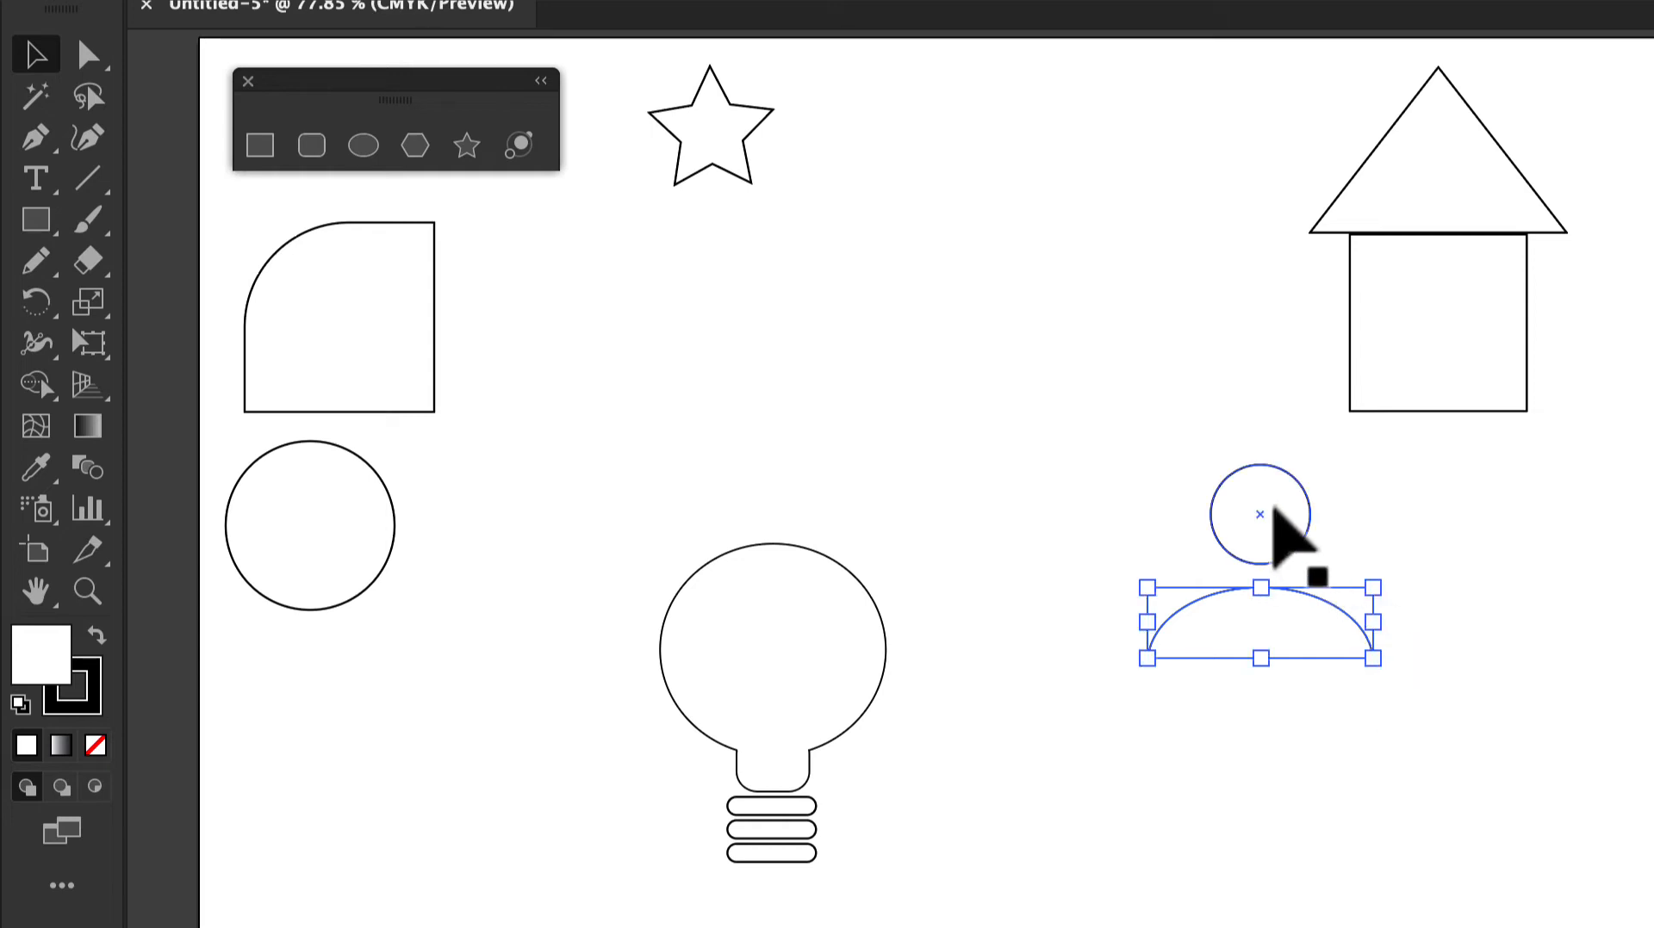
click(1348, 511)
click(1301, 547)
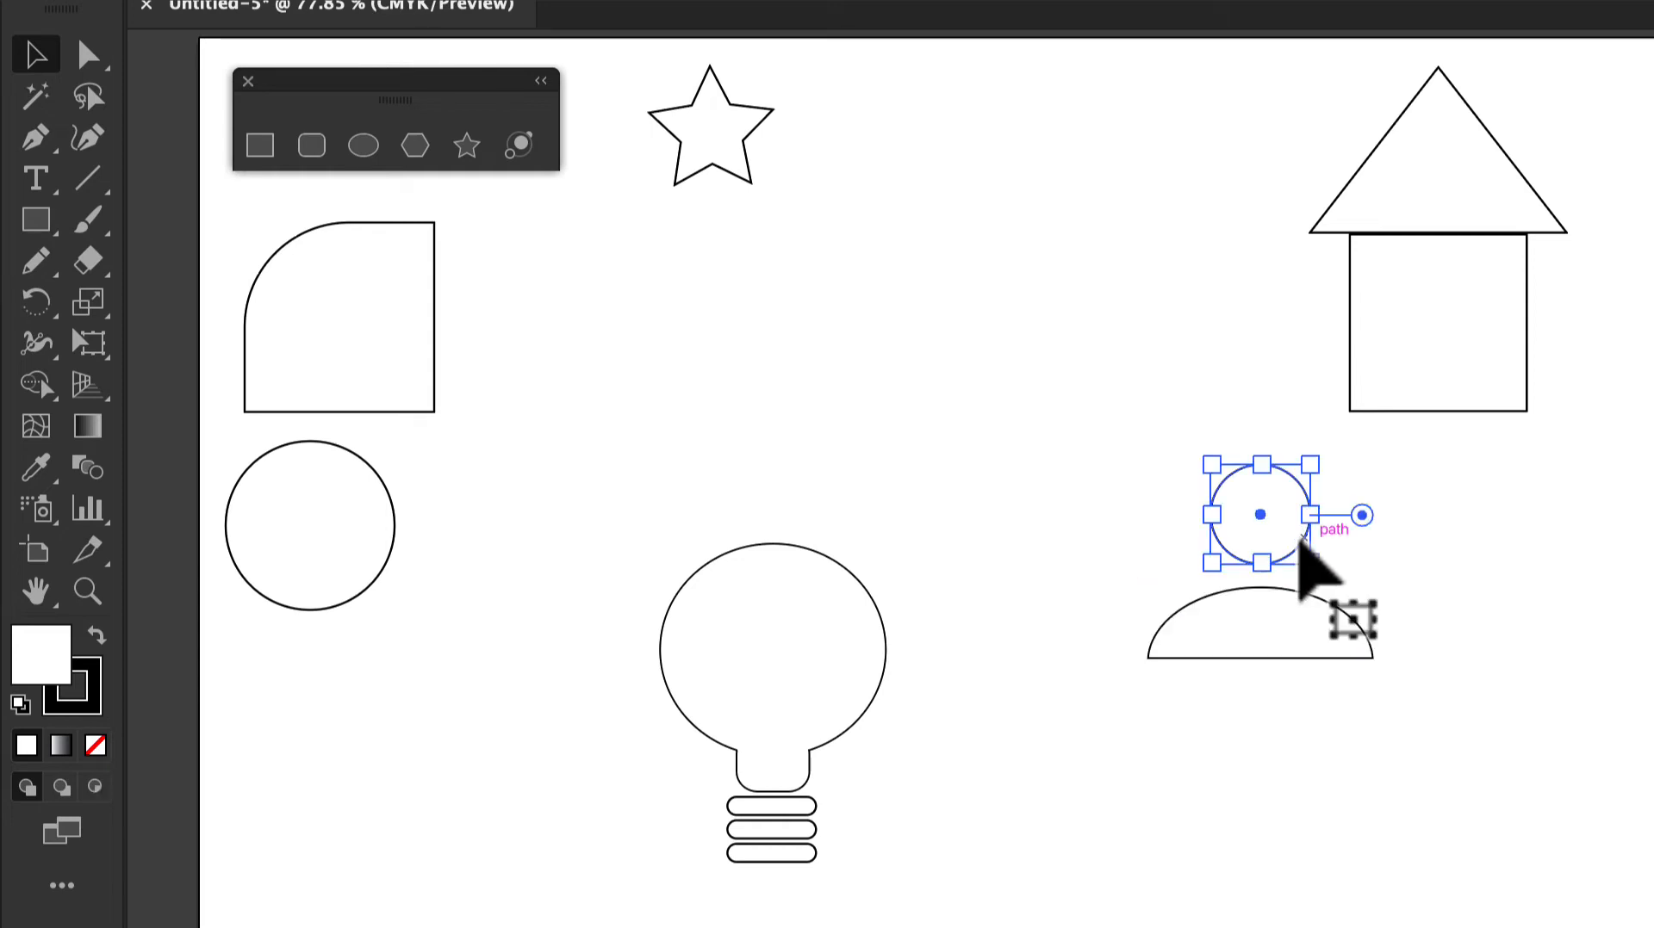
alt+drag(1301, 548, 1303, 598)
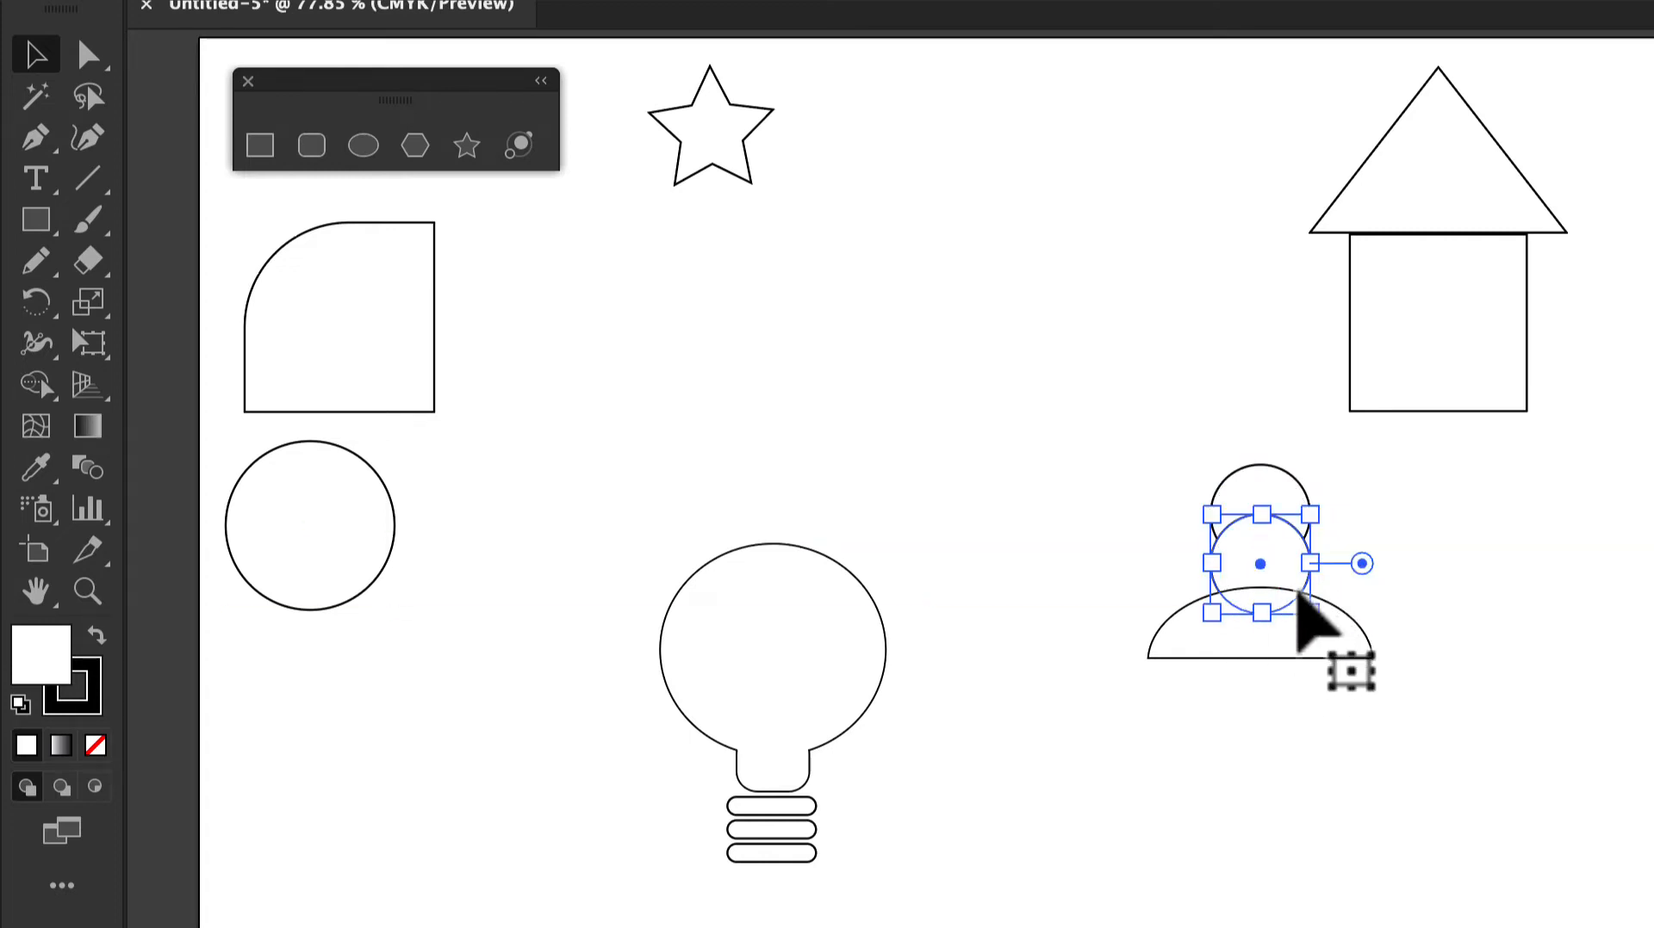
click(416, 0)
mouse_move(448, 0)
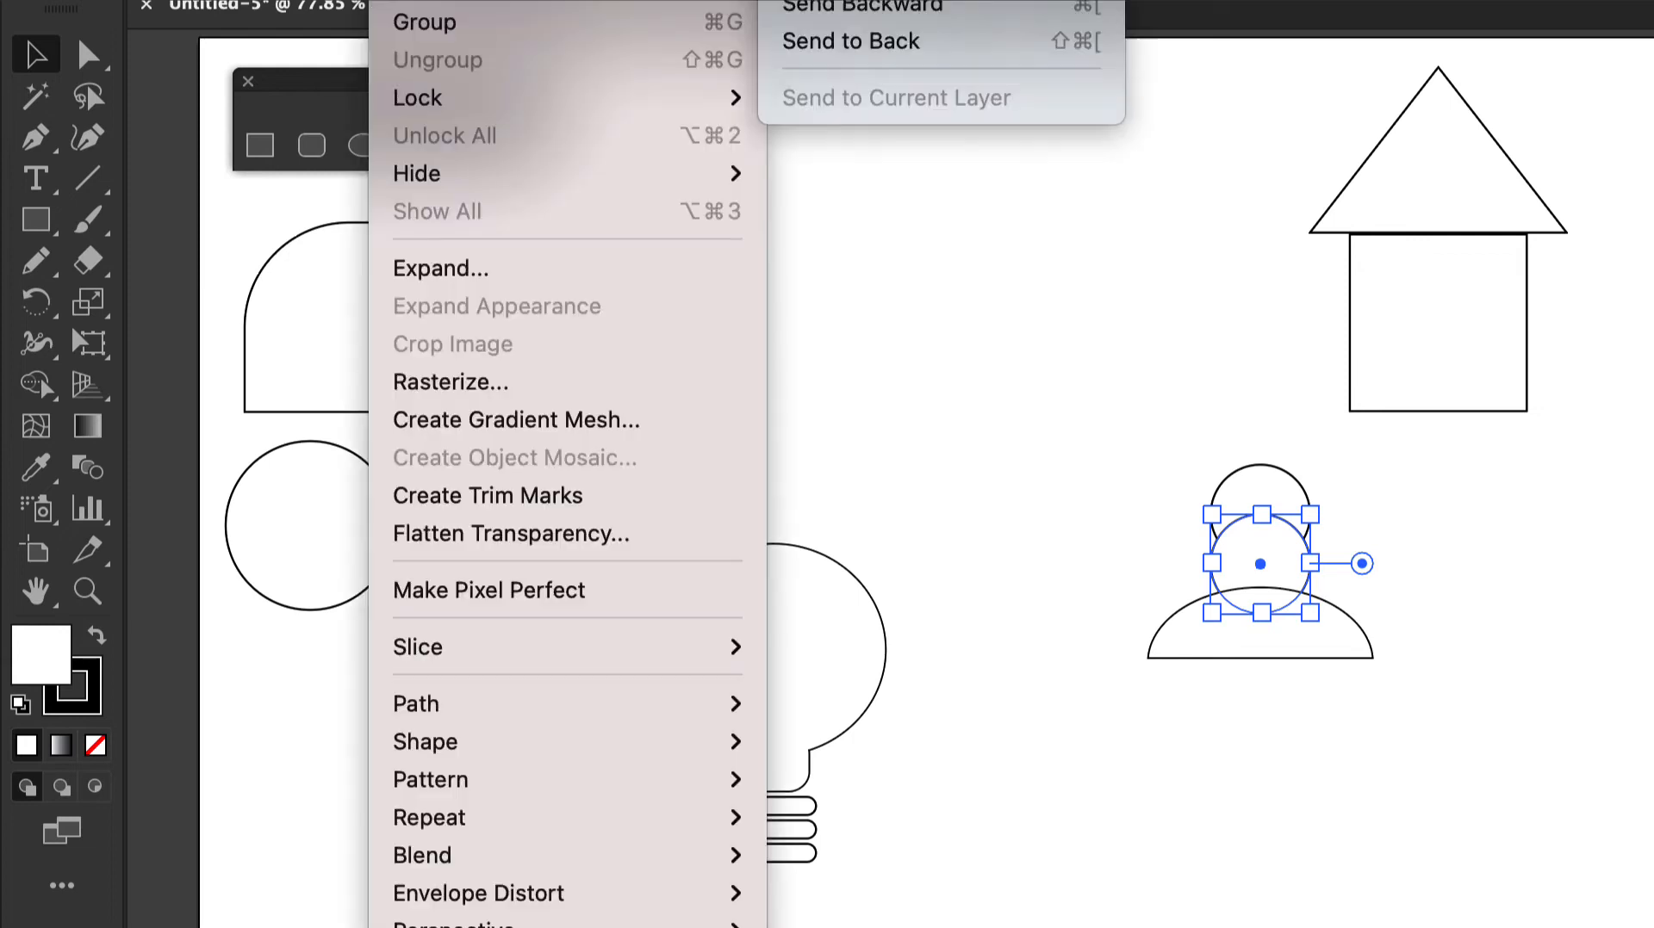
- Subtract the duplicated circle from the half-oval body with Shape Builder and lower the head circle toward the resulting neckline
shift+click(1336, 658)
key(shift+m)
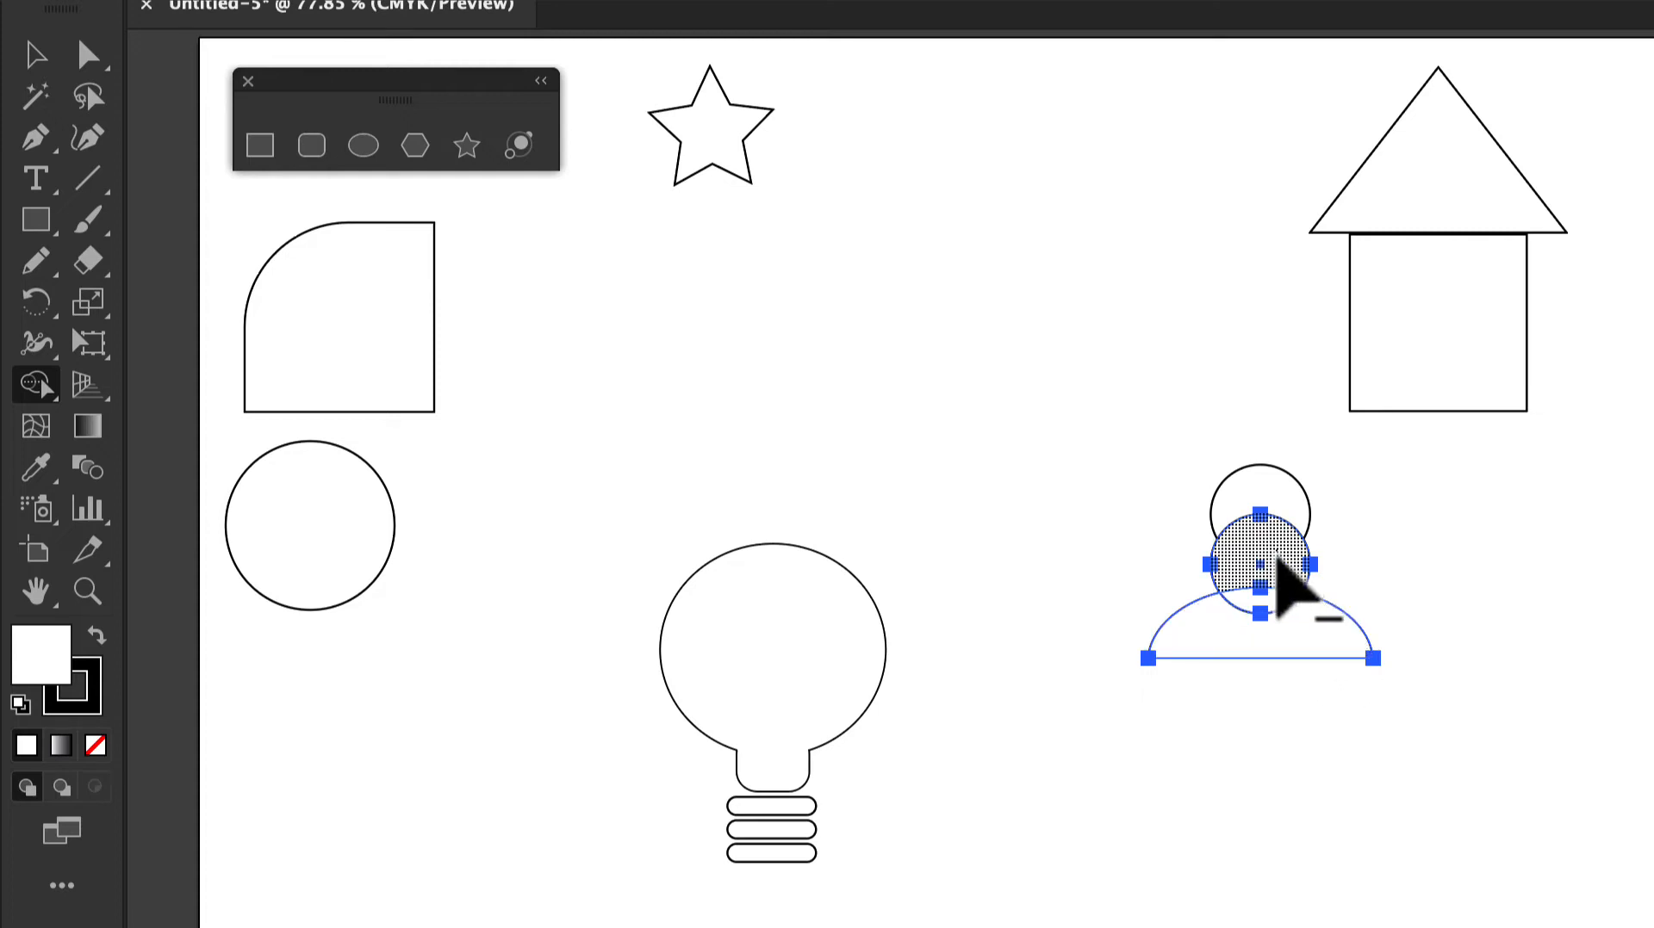
alt+drag(1277, 557, 1277, 605)
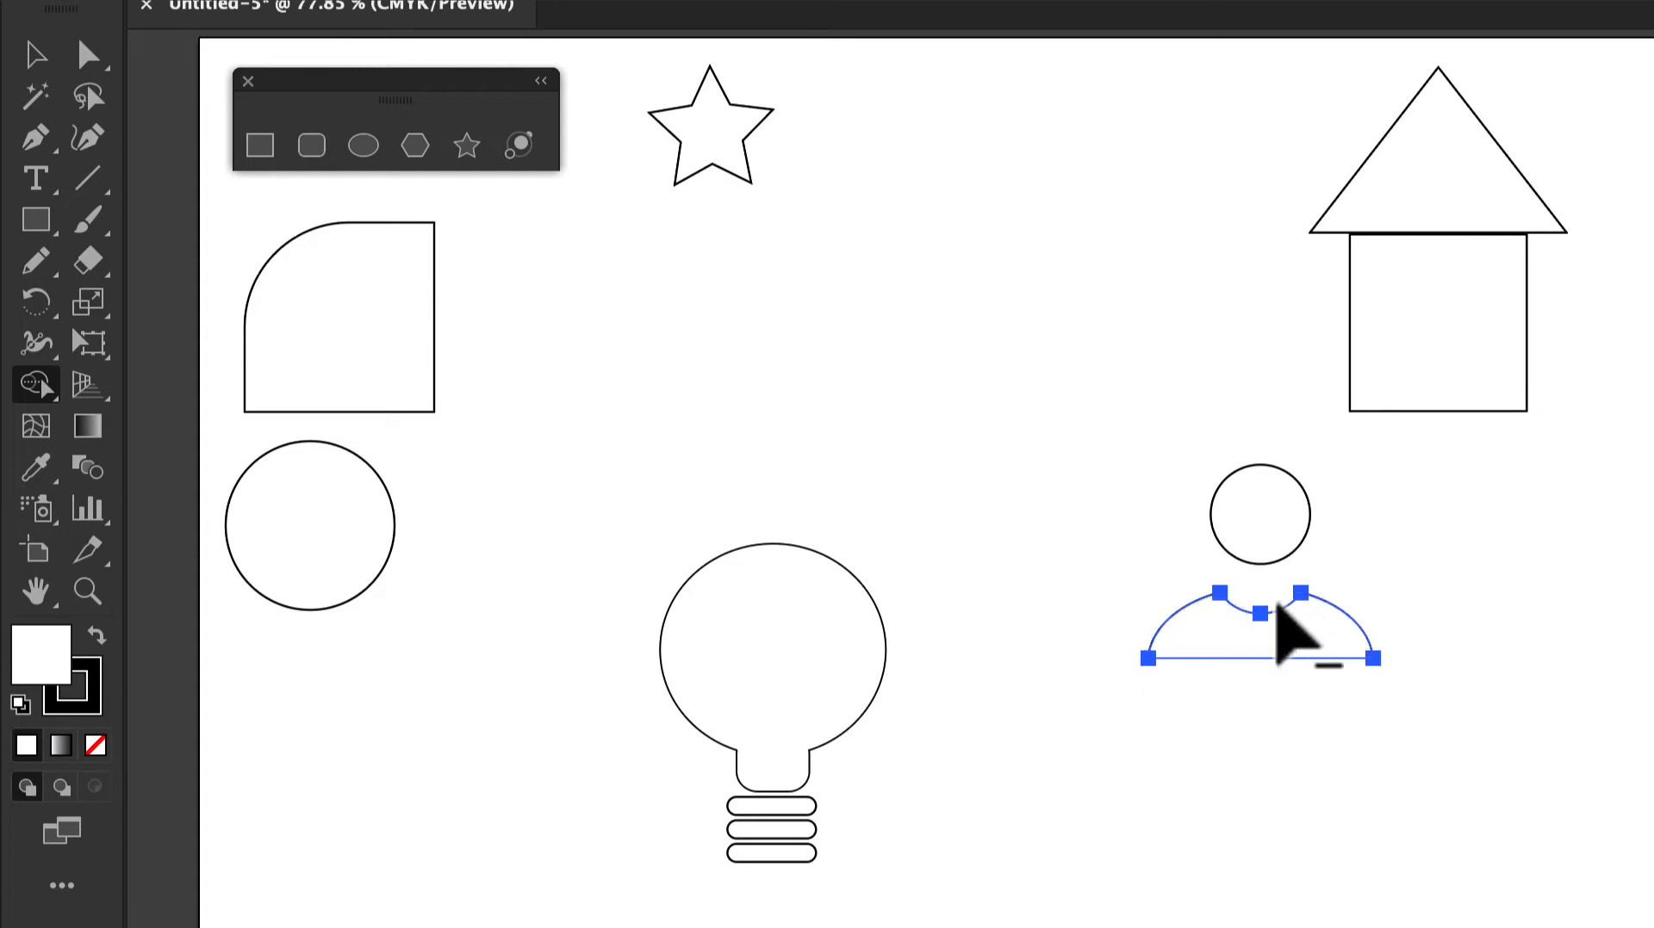
click(36, 55)
drag(1297, 551, 1298, 579)
- Try merging the house's triangle roof and square body with Shape Builder
scroll(1568, 572, up, 5)
scroll(1569, 572, right, 5)
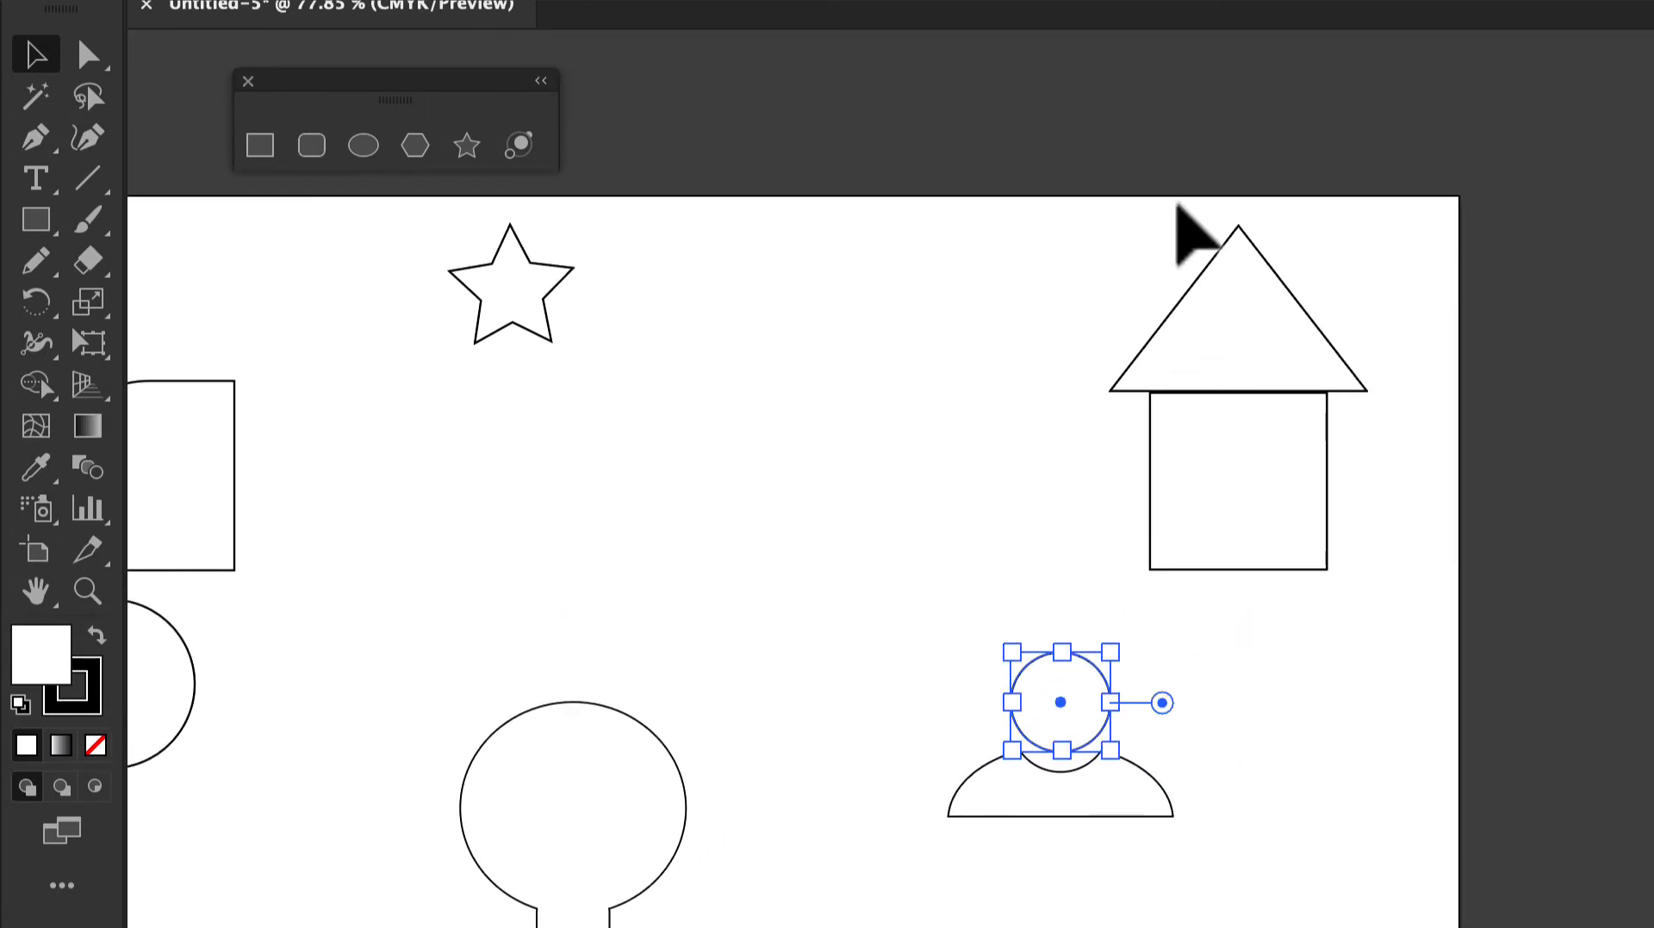
drag(1083, 315, 1366, 572)
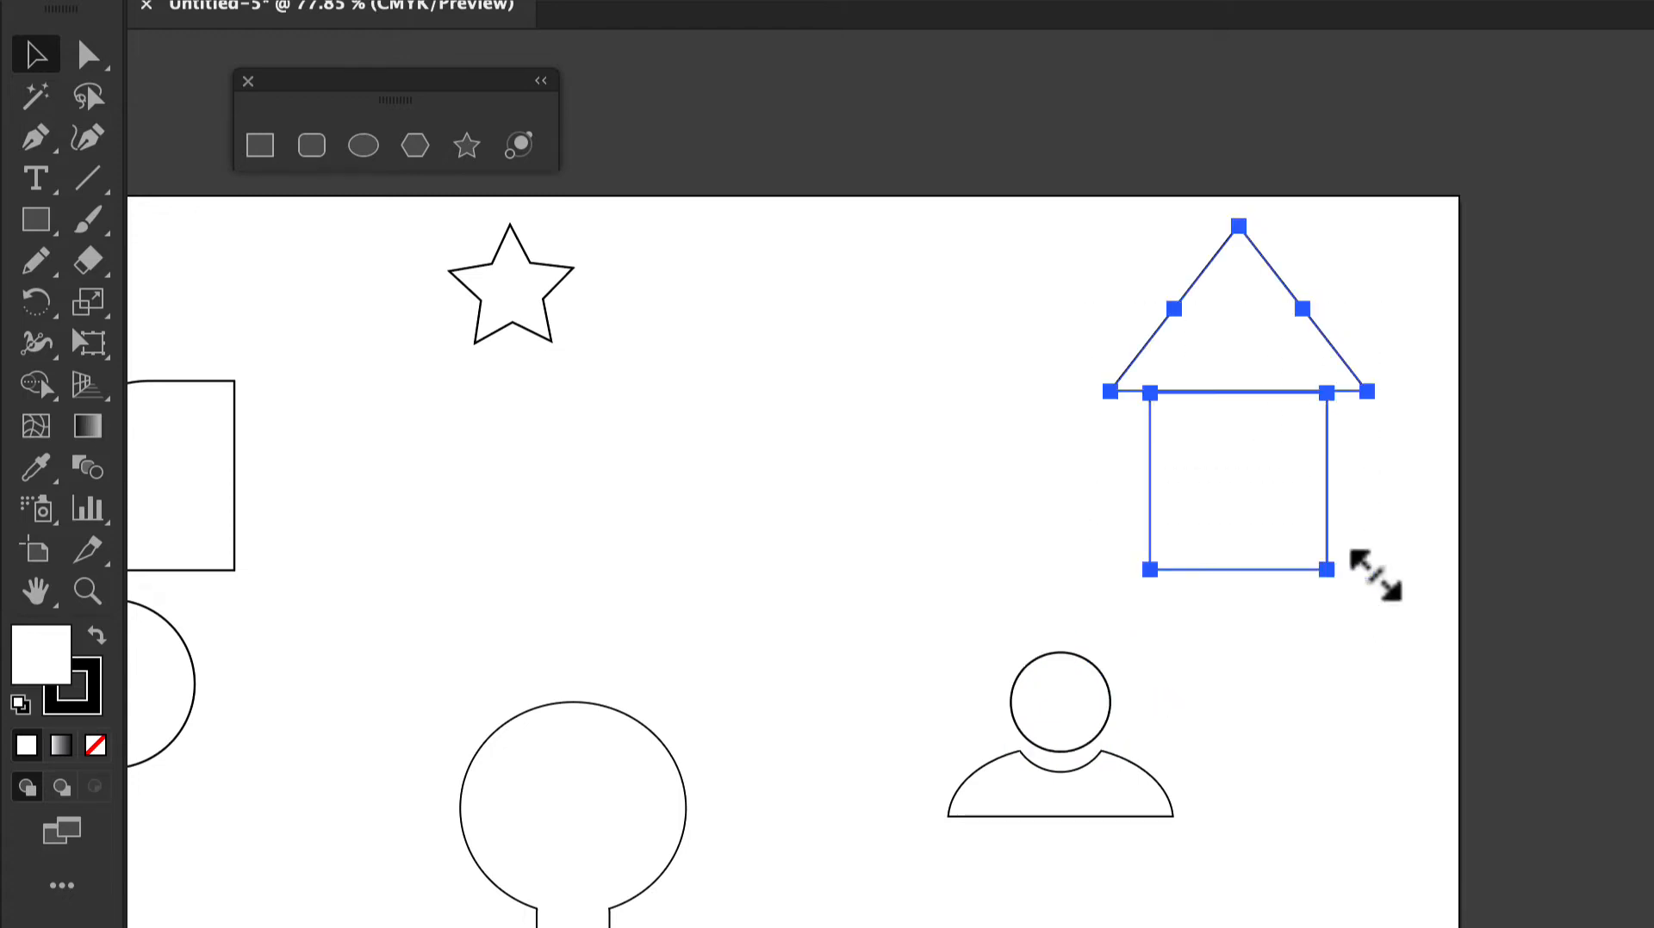
key(shift+m)
mouse_move(1232, 508)
mouse_down()
mouse_move(1241, 289)
mouse_move(1243, 565)
mouse_up()
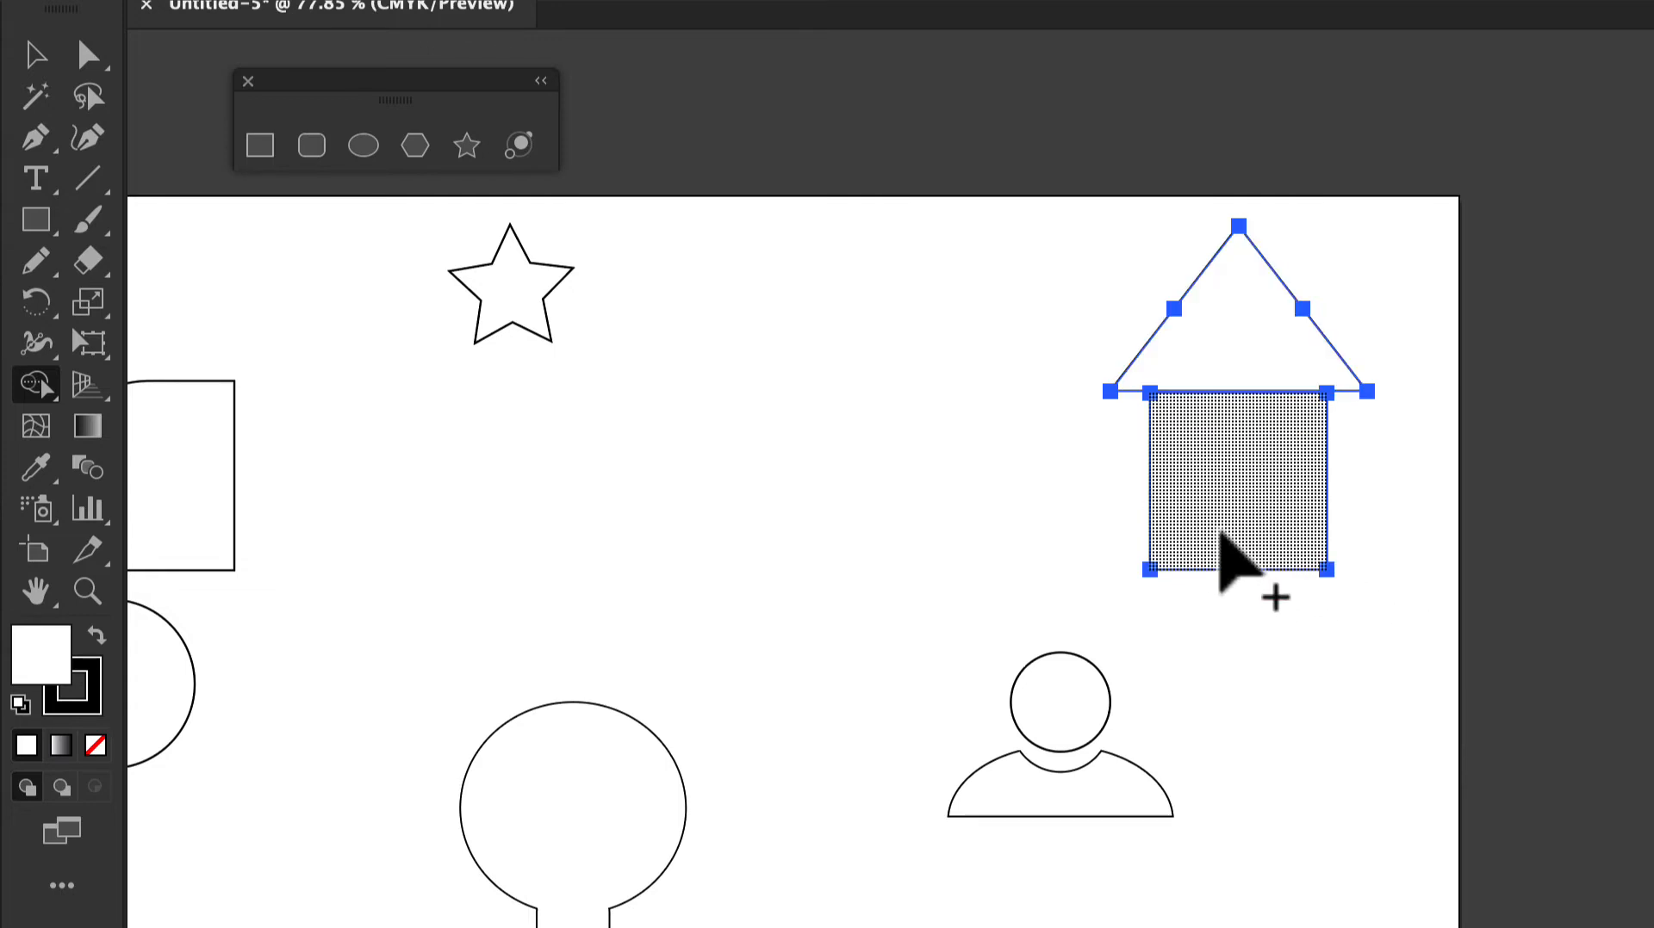
key(v)
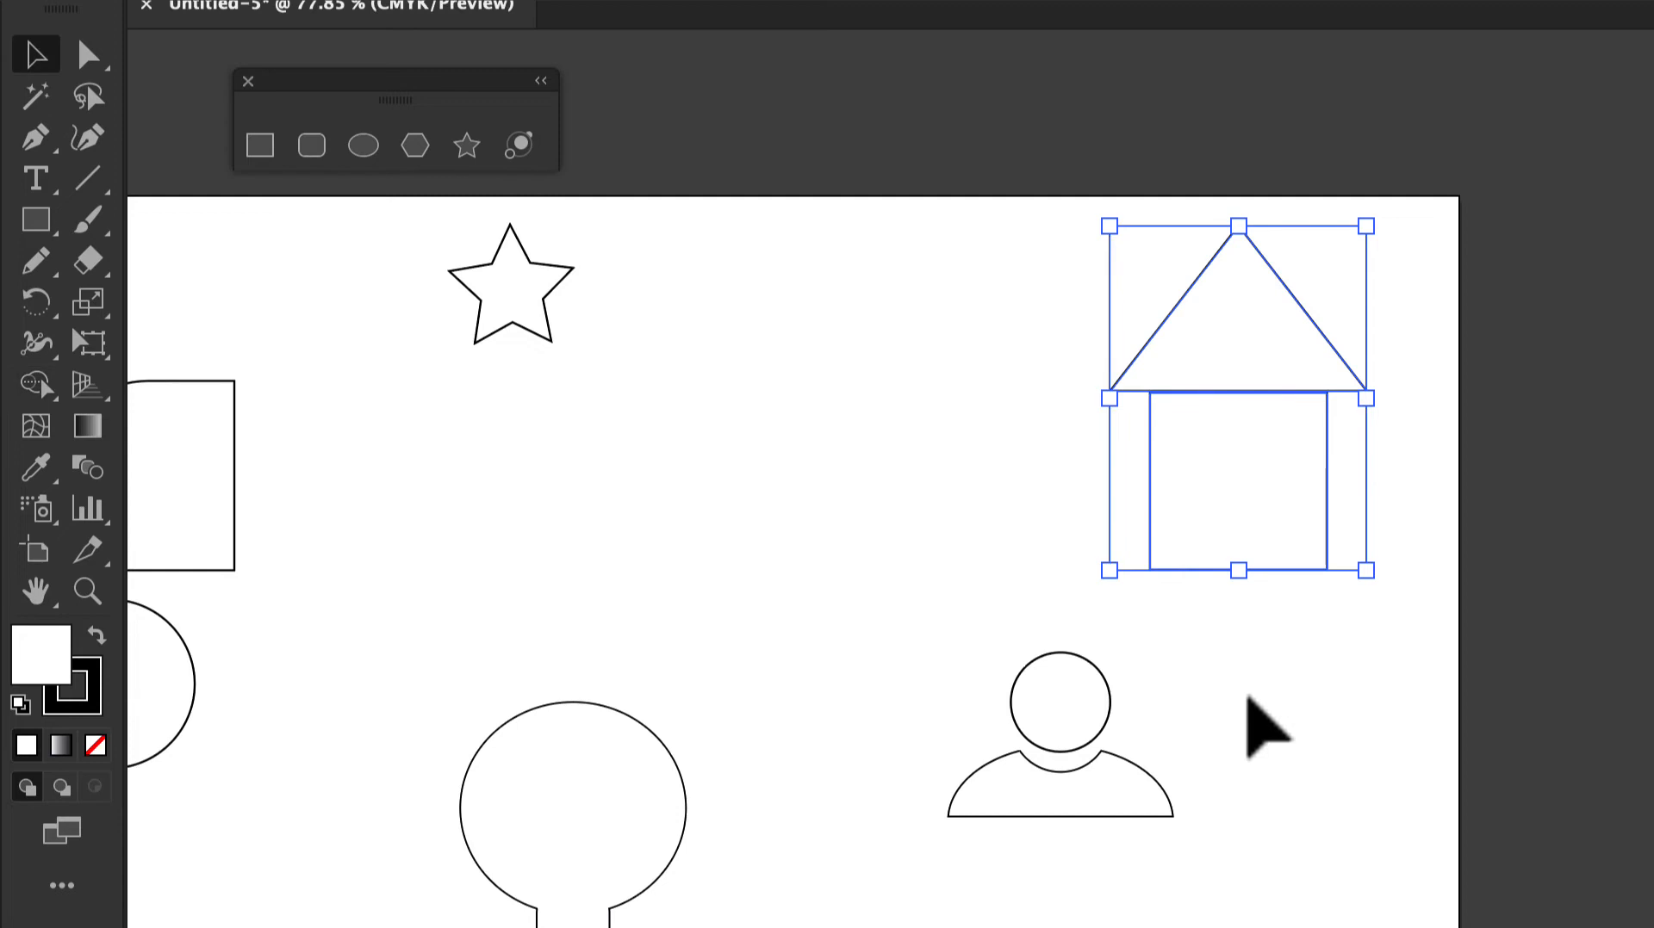
- Nudge the house's square upward so its top edge meets the base of the triangle roof
scroll(1251, 694, up, 3)
scroll(1251, 694, up, 5)
scroll(1251, 694, up, 3)
scroll(1251, 694, right, 2)
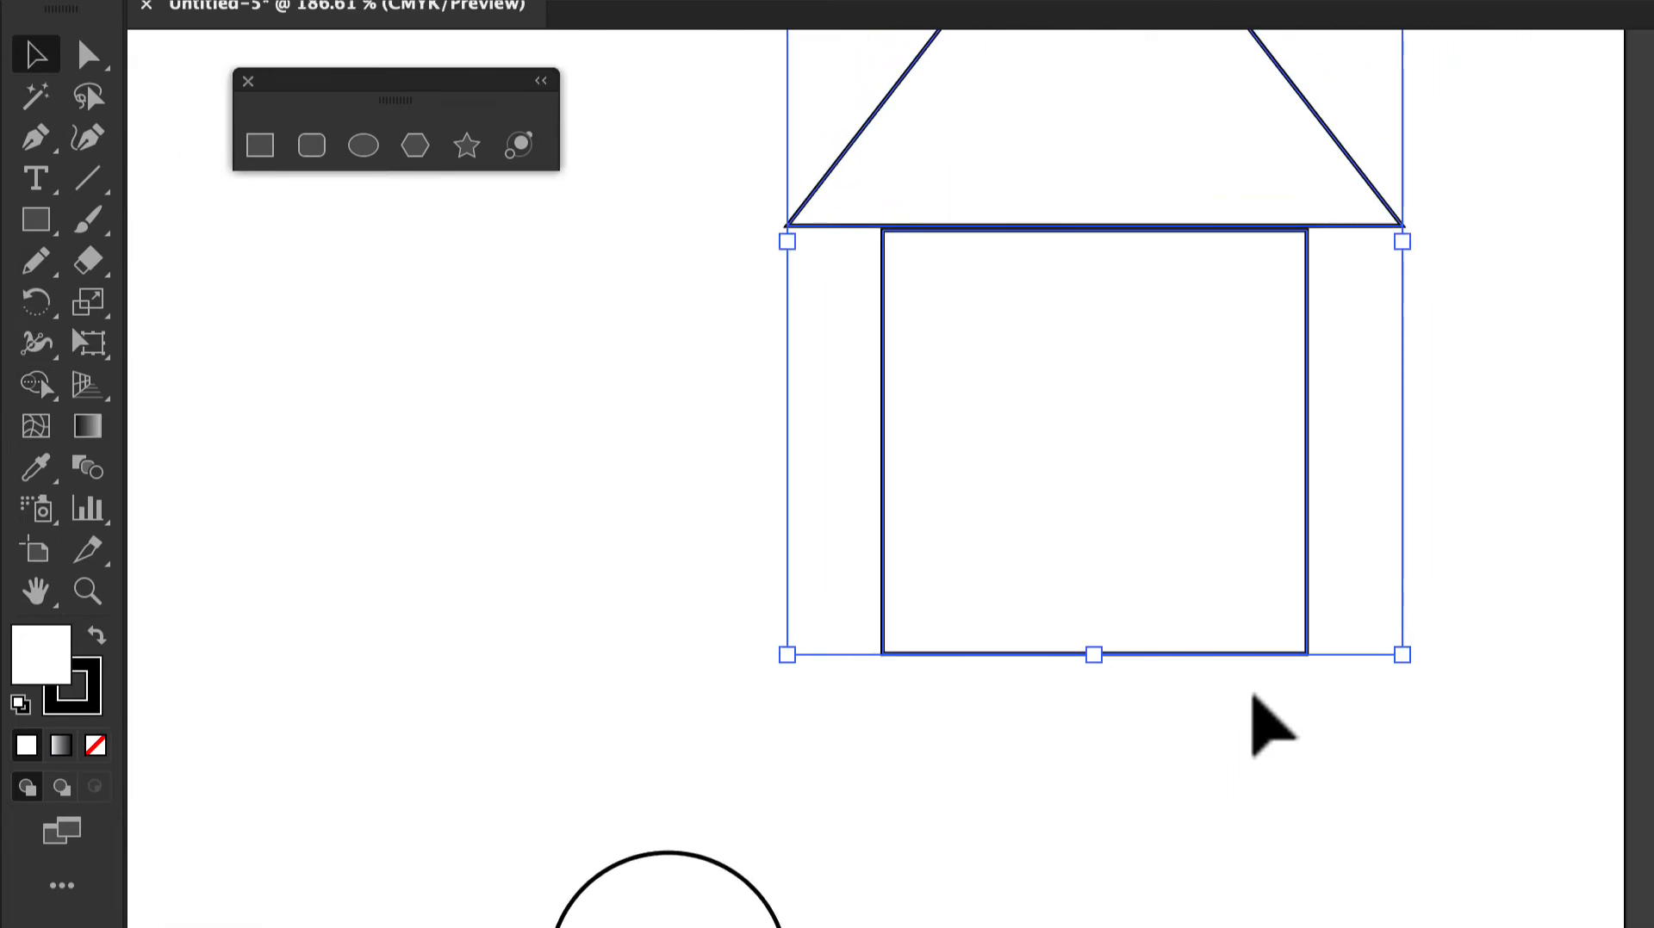
click(1482, 407)
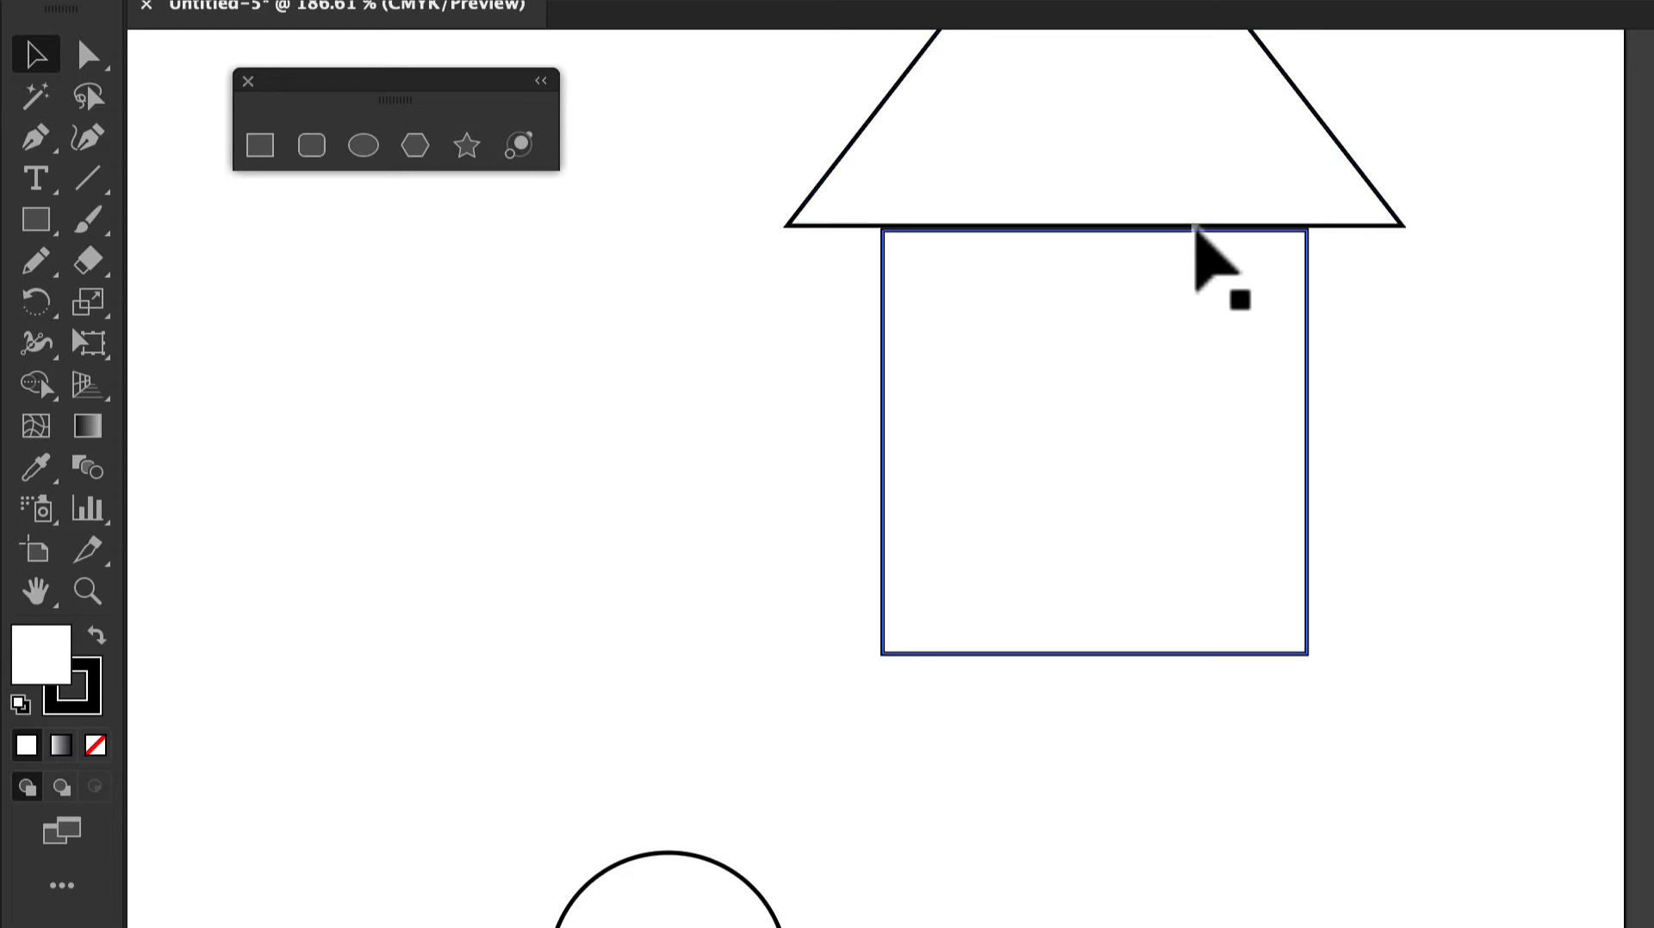
drag(1196, 230, 1197, 224)
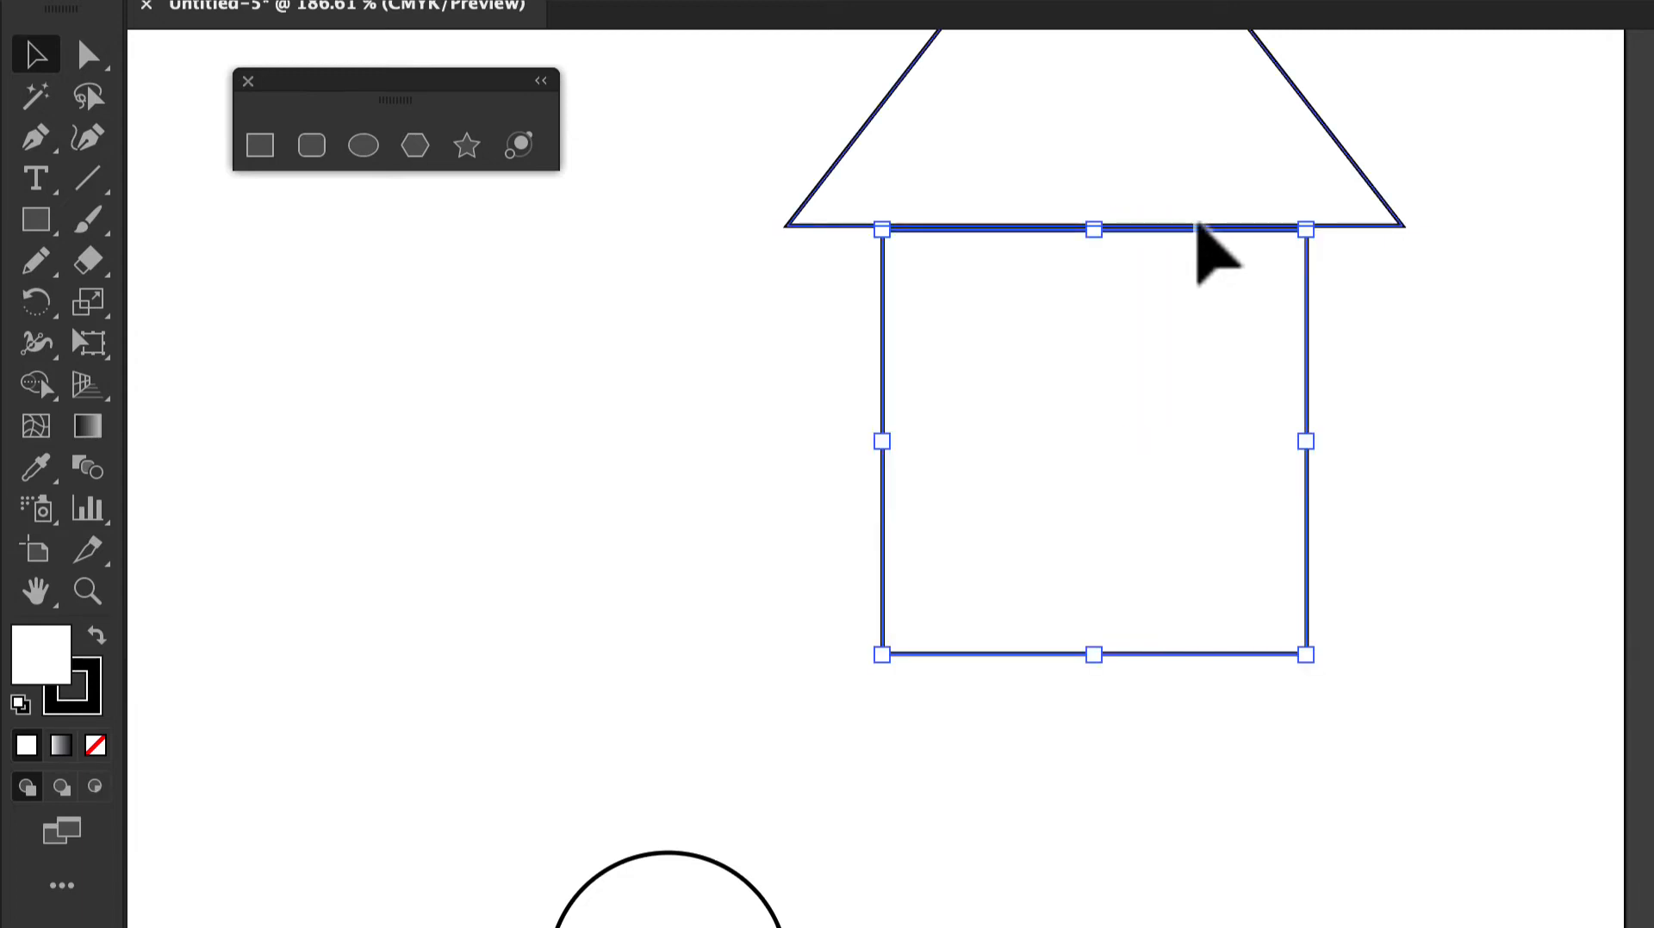
key(Up)
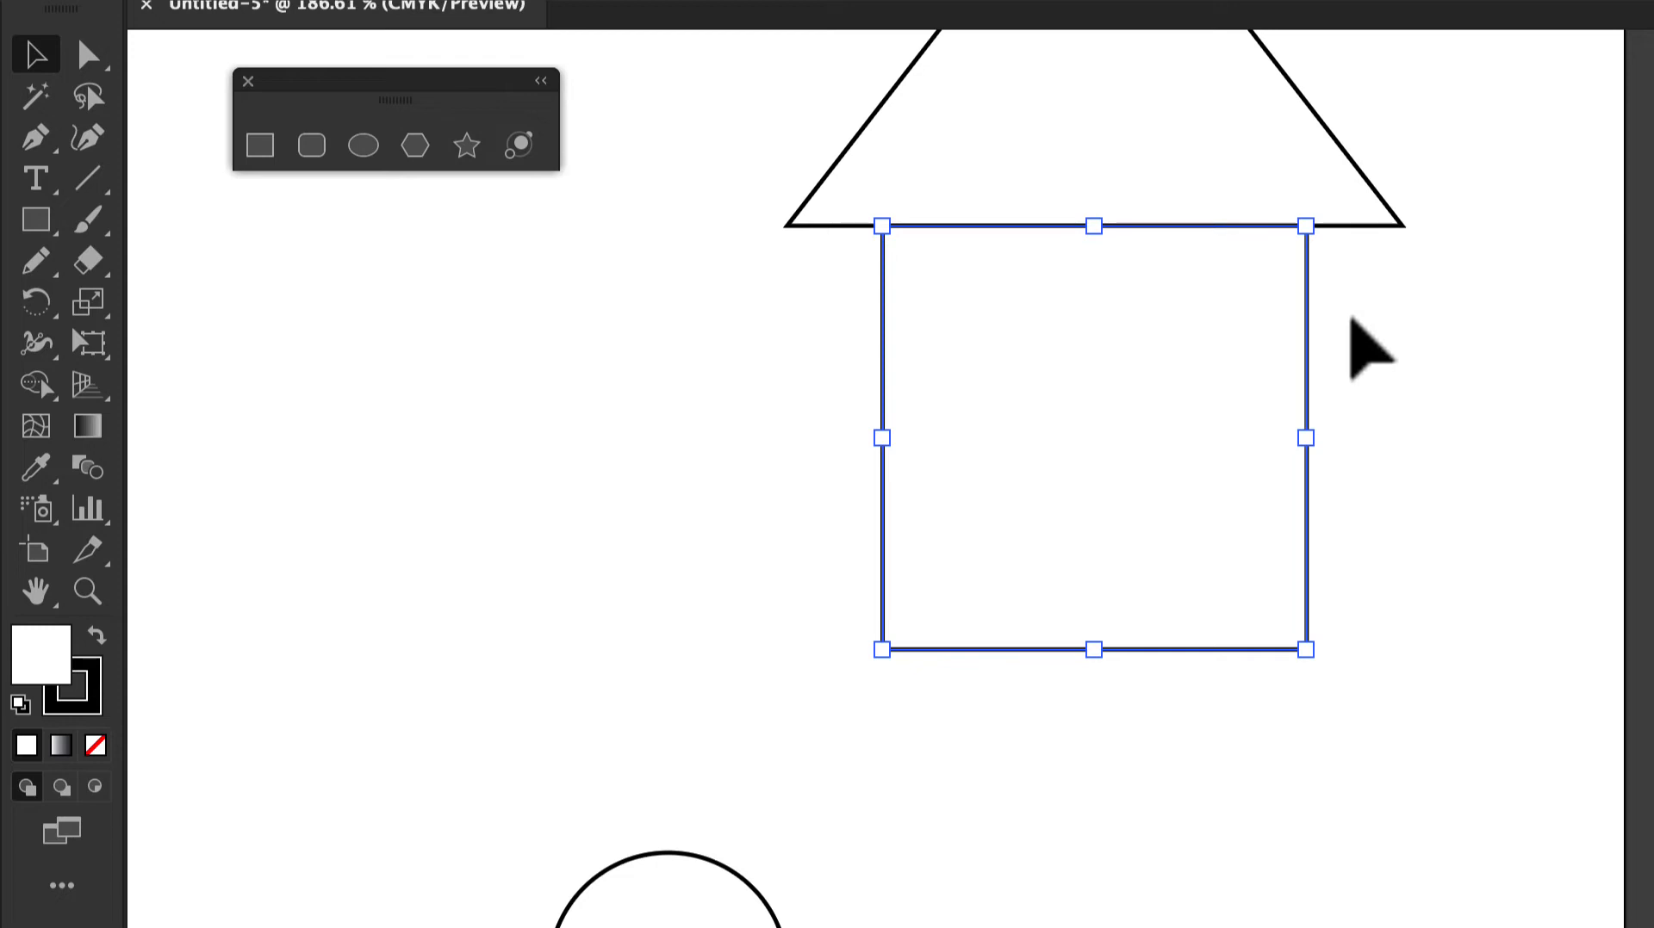
- Merge the touching roof and square with Shape Builder, and undo both the merge and the square's upward nudge
drag(769, 112, 1383, 439)
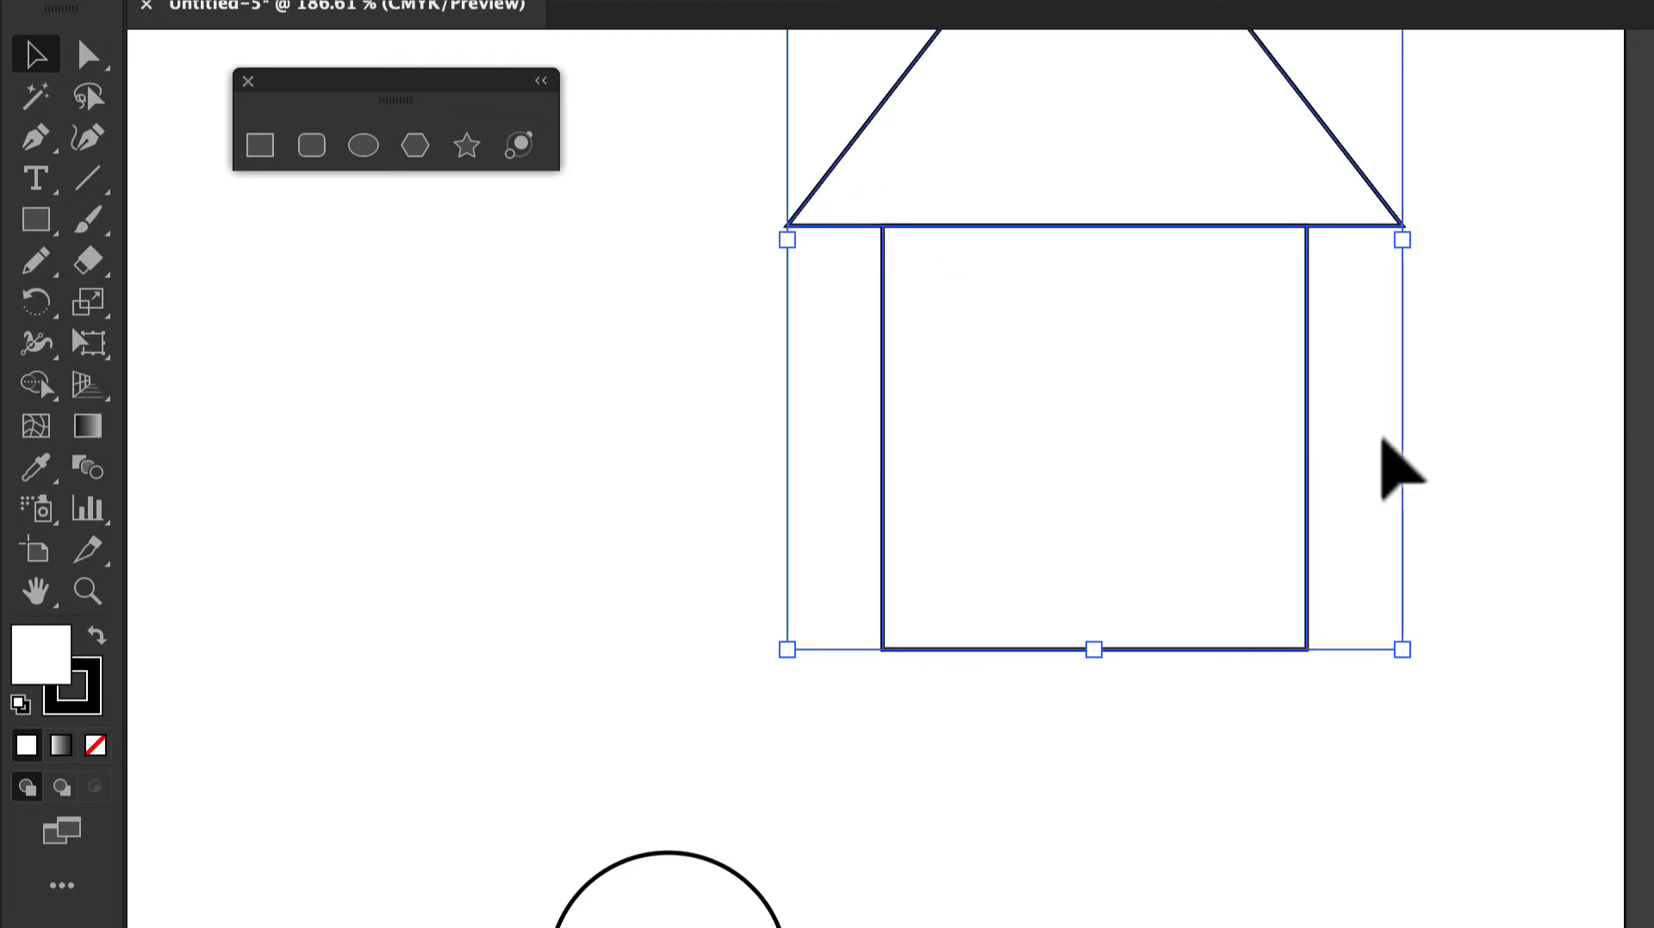
key(shift+m)
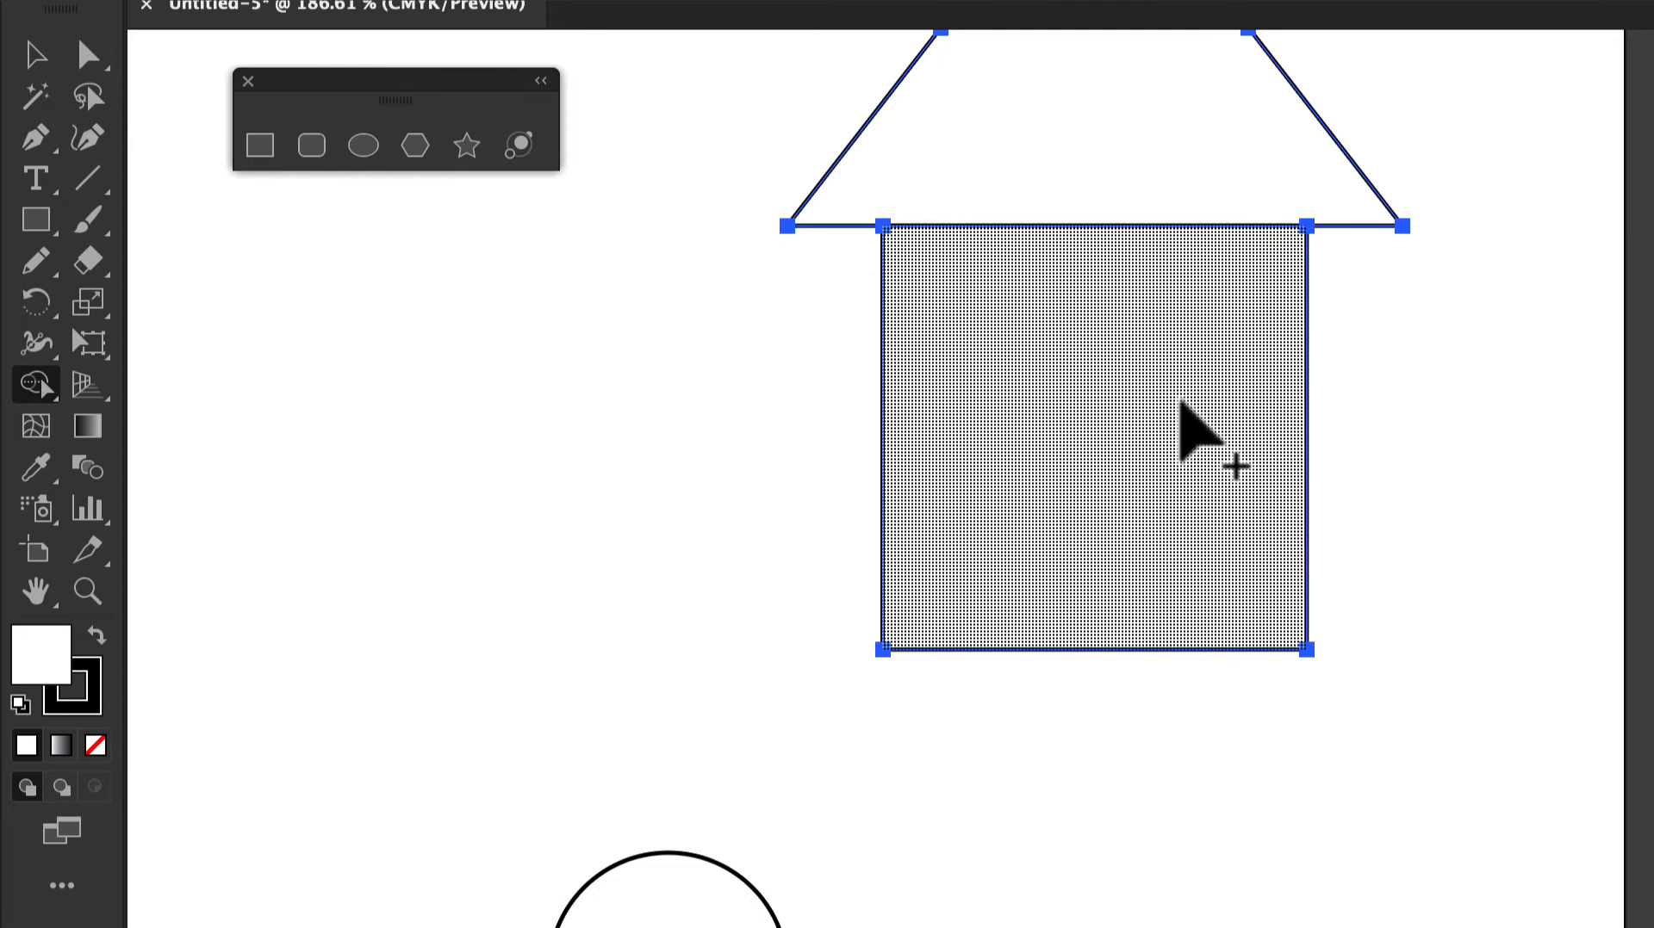
drag(1180, 404, 1145, 155)
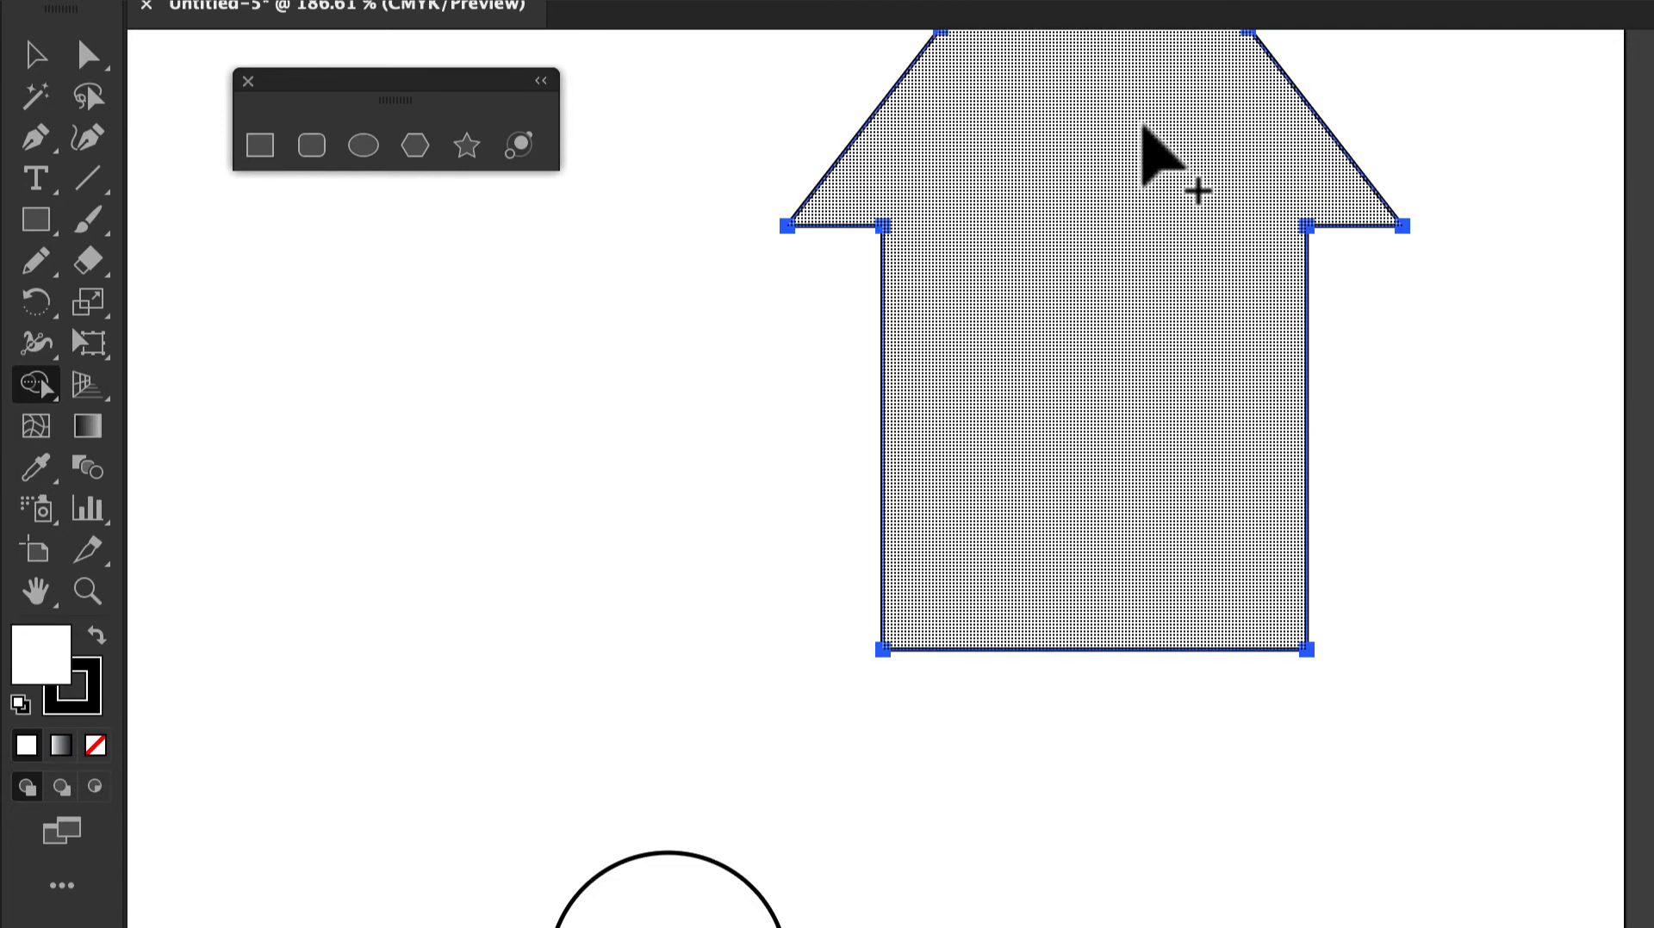
key(super+z)
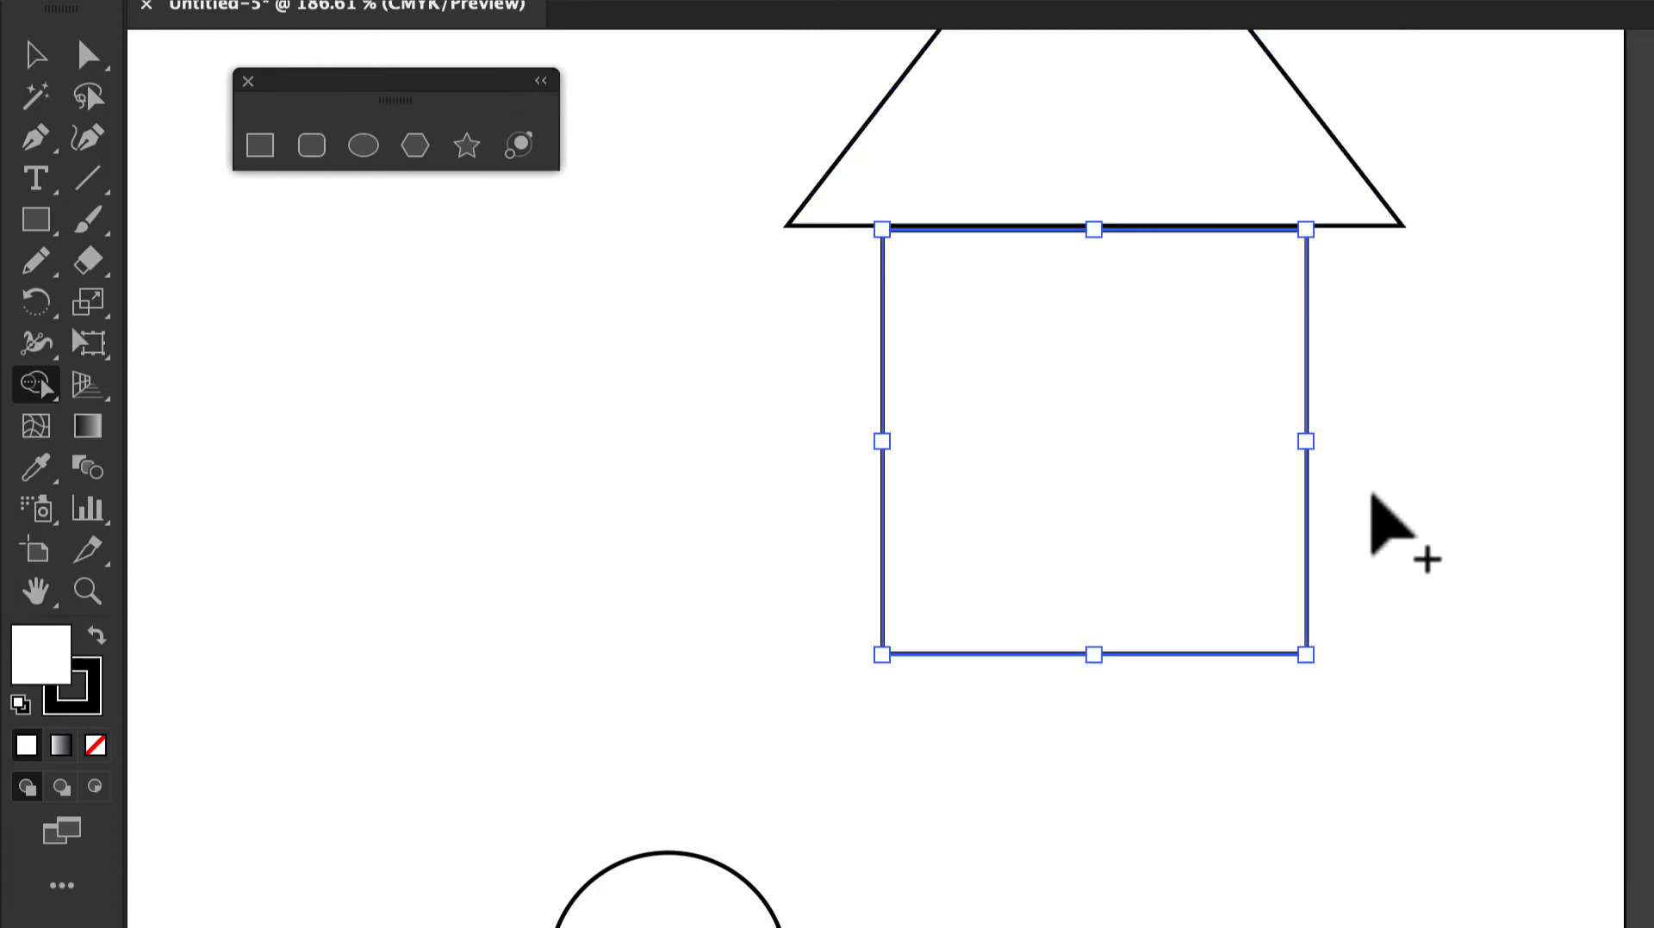
click(35, 55)
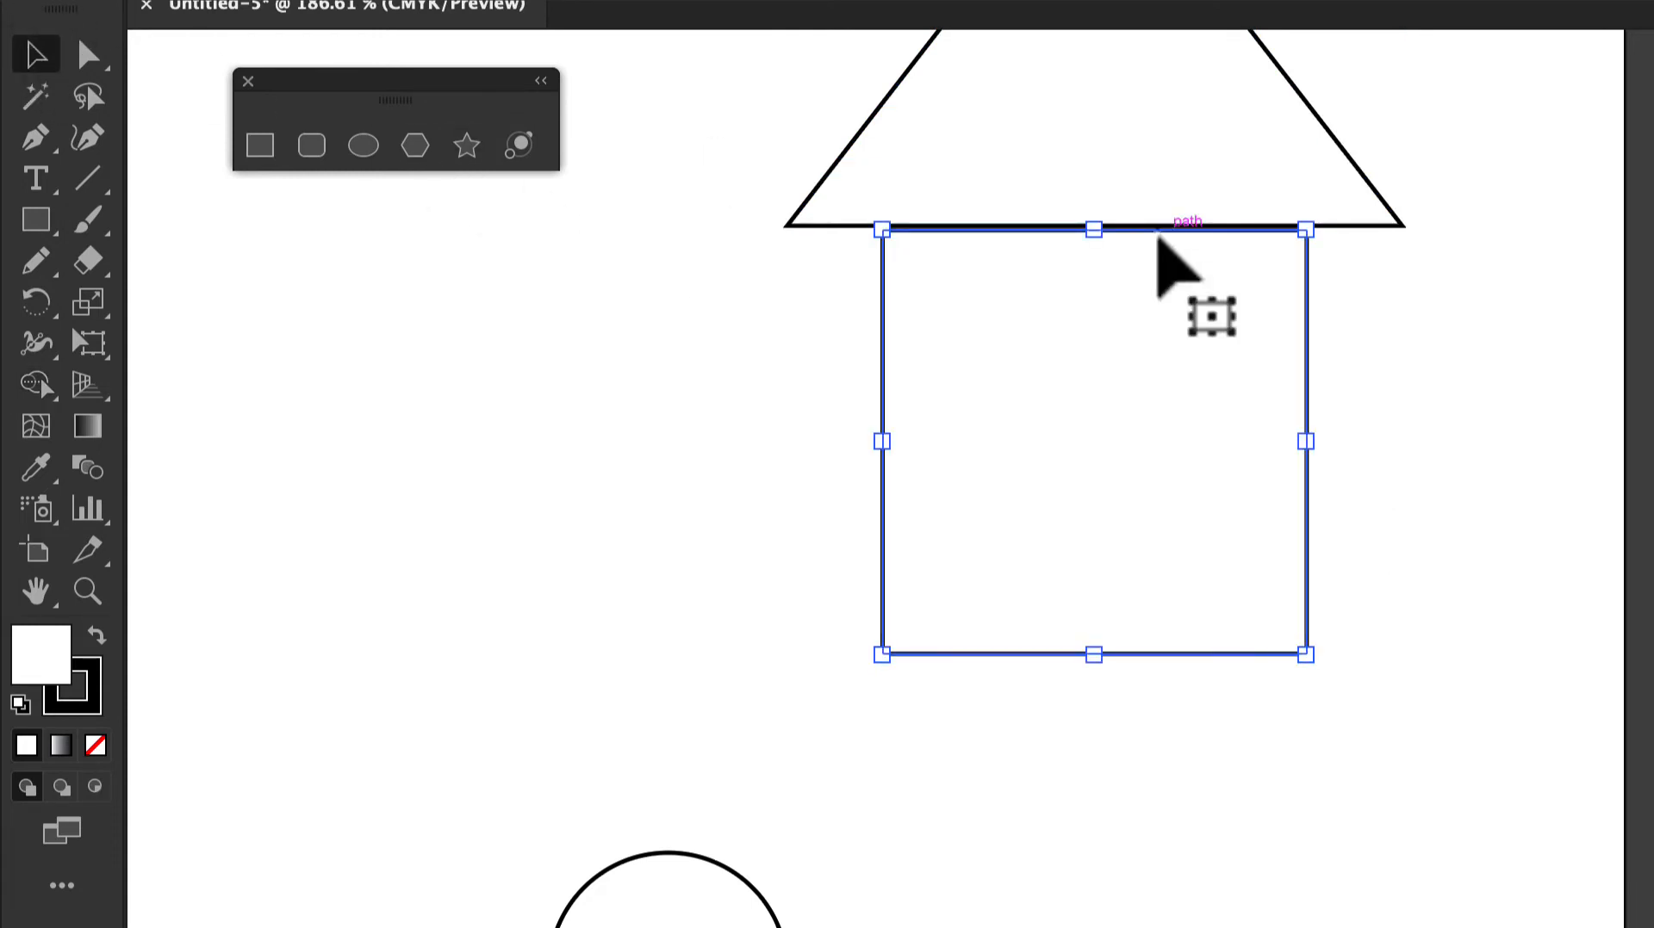
- Nudge the square up to the roof's base and narrow the triangle to just beyond the square's width, slightly overlapping its top edge
key(Up)
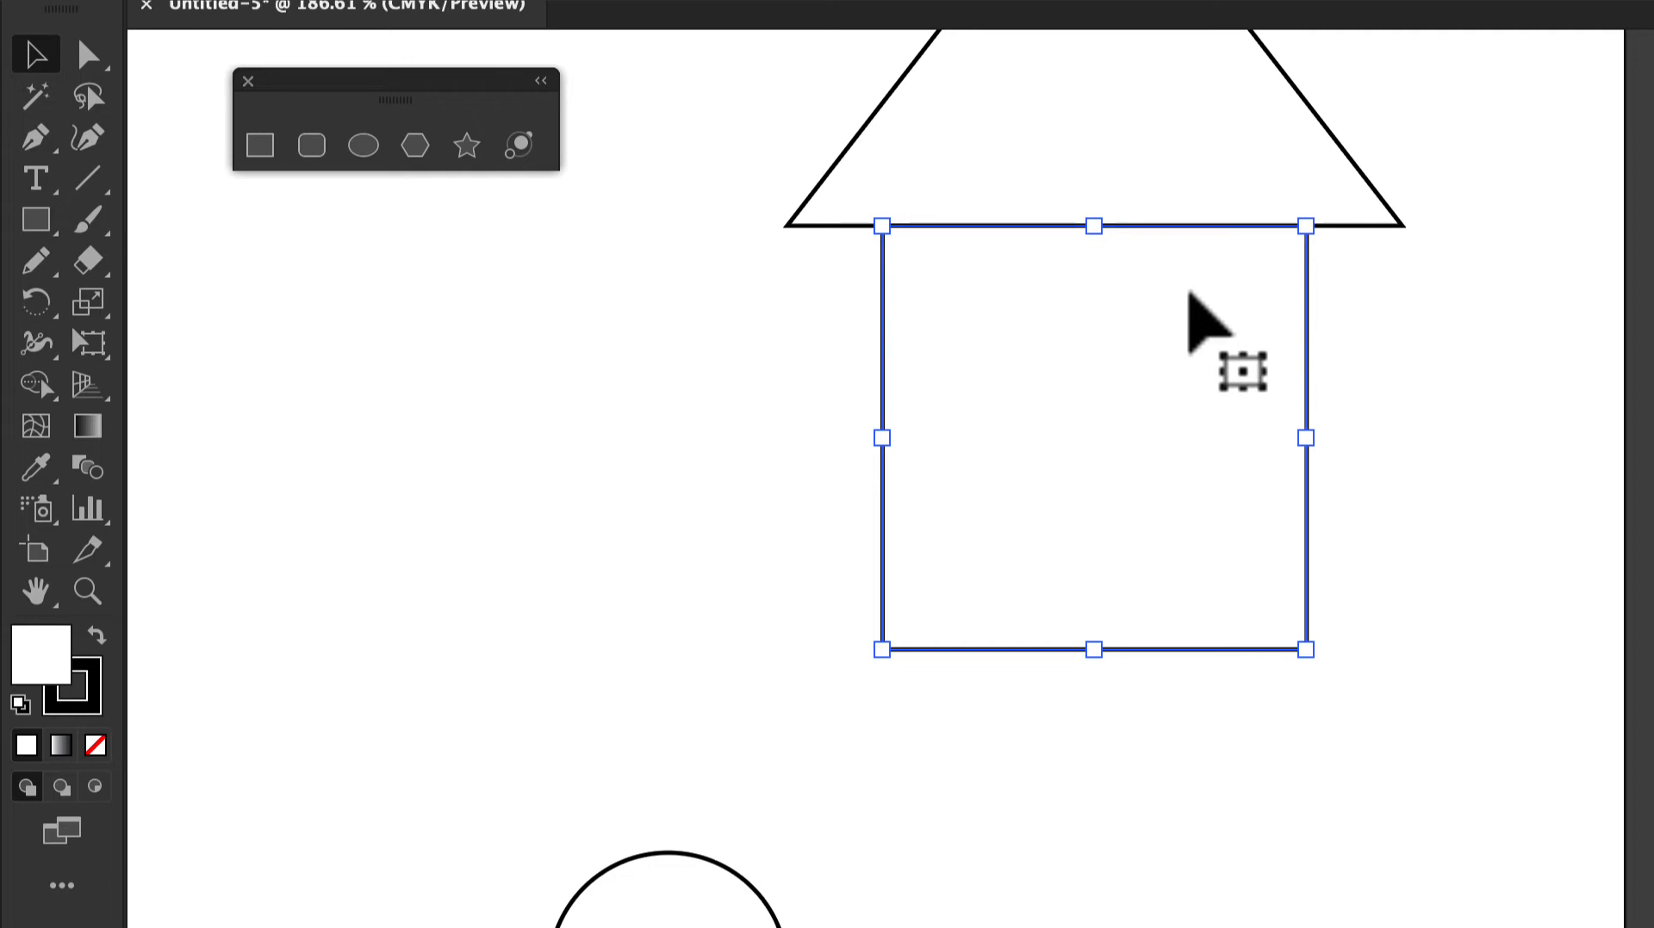
click(1358, 174)
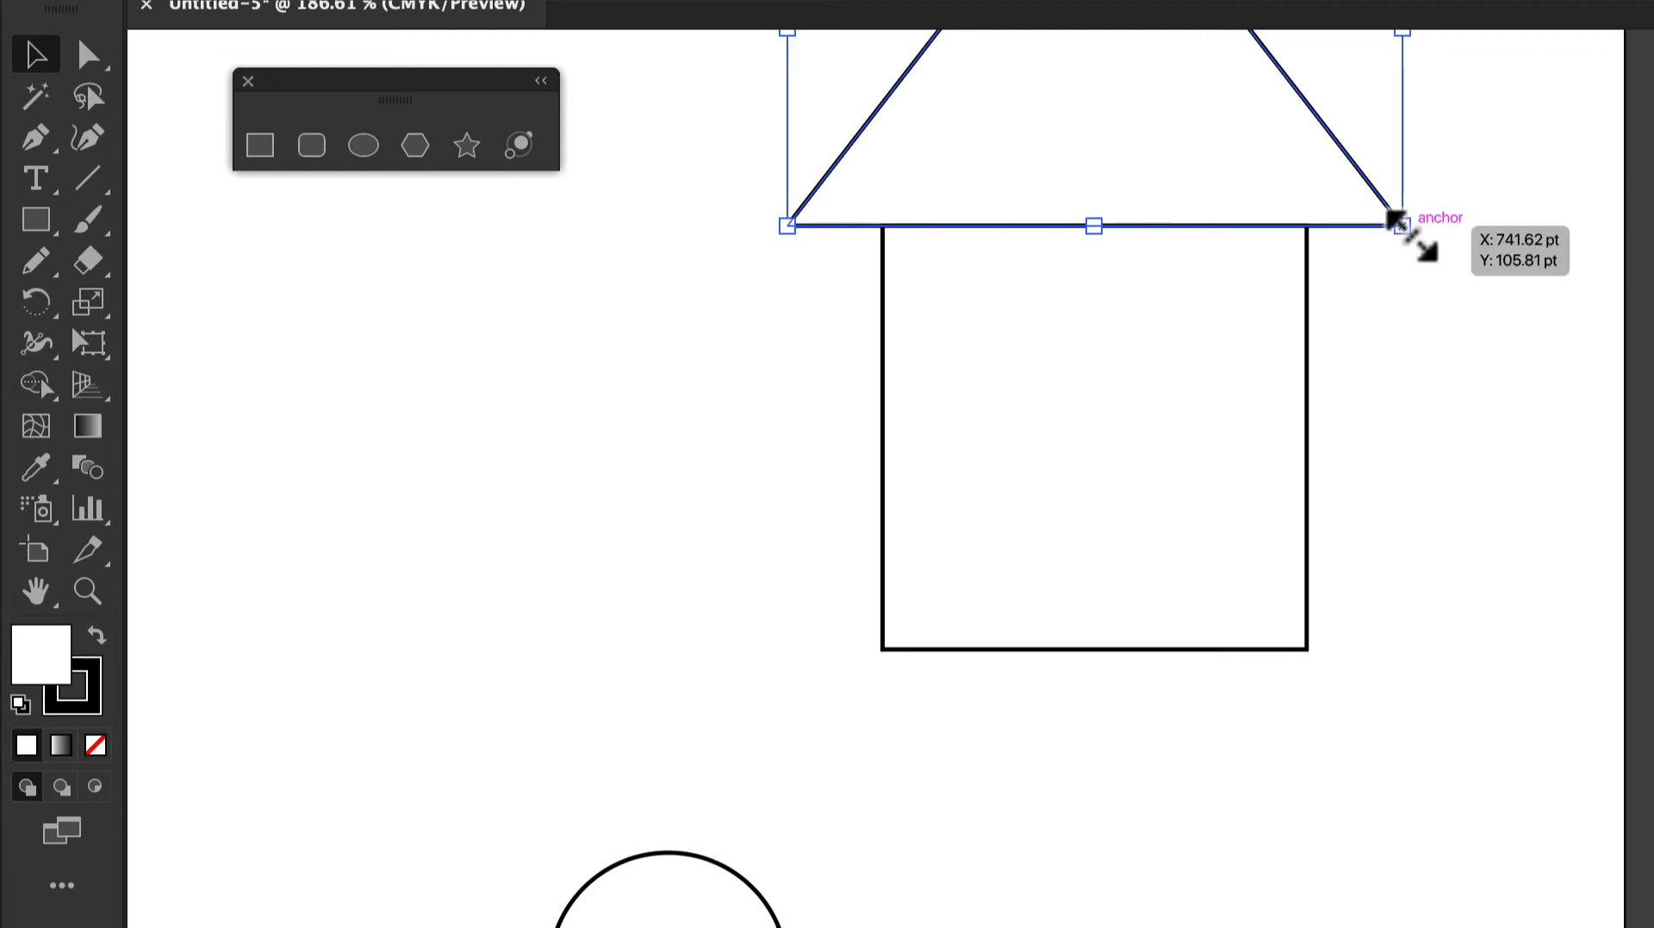
drag(1397, 222, 1314, 219)
key(Down)
key(Up)
key(Down)
key(Down)
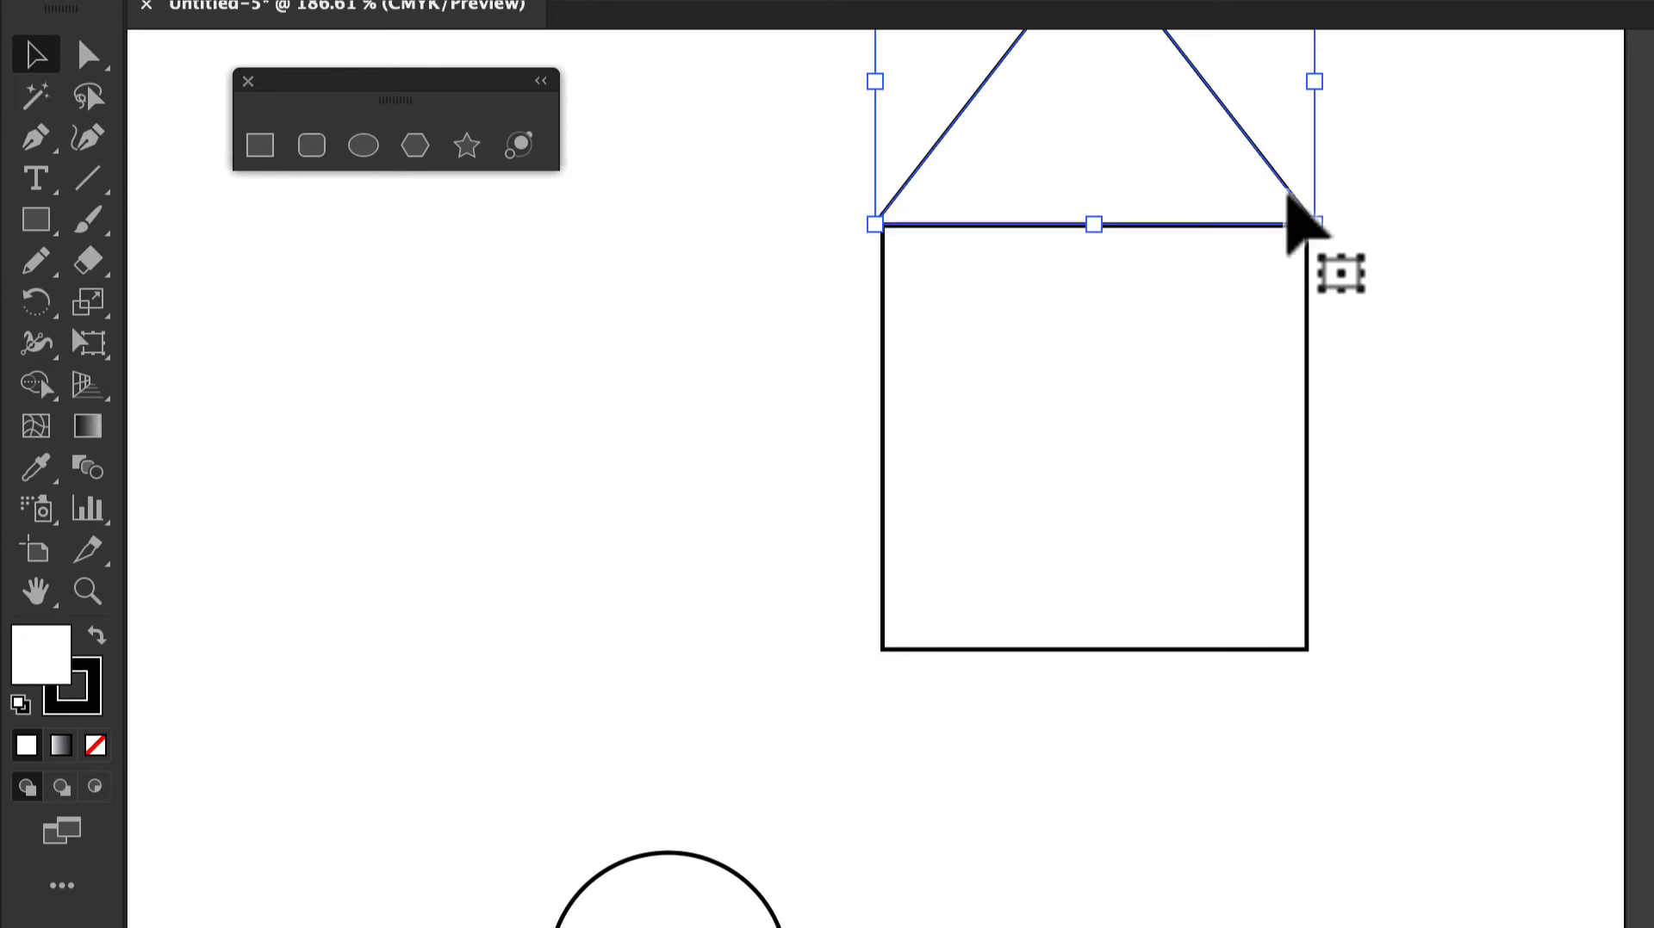
click(1438, 208)
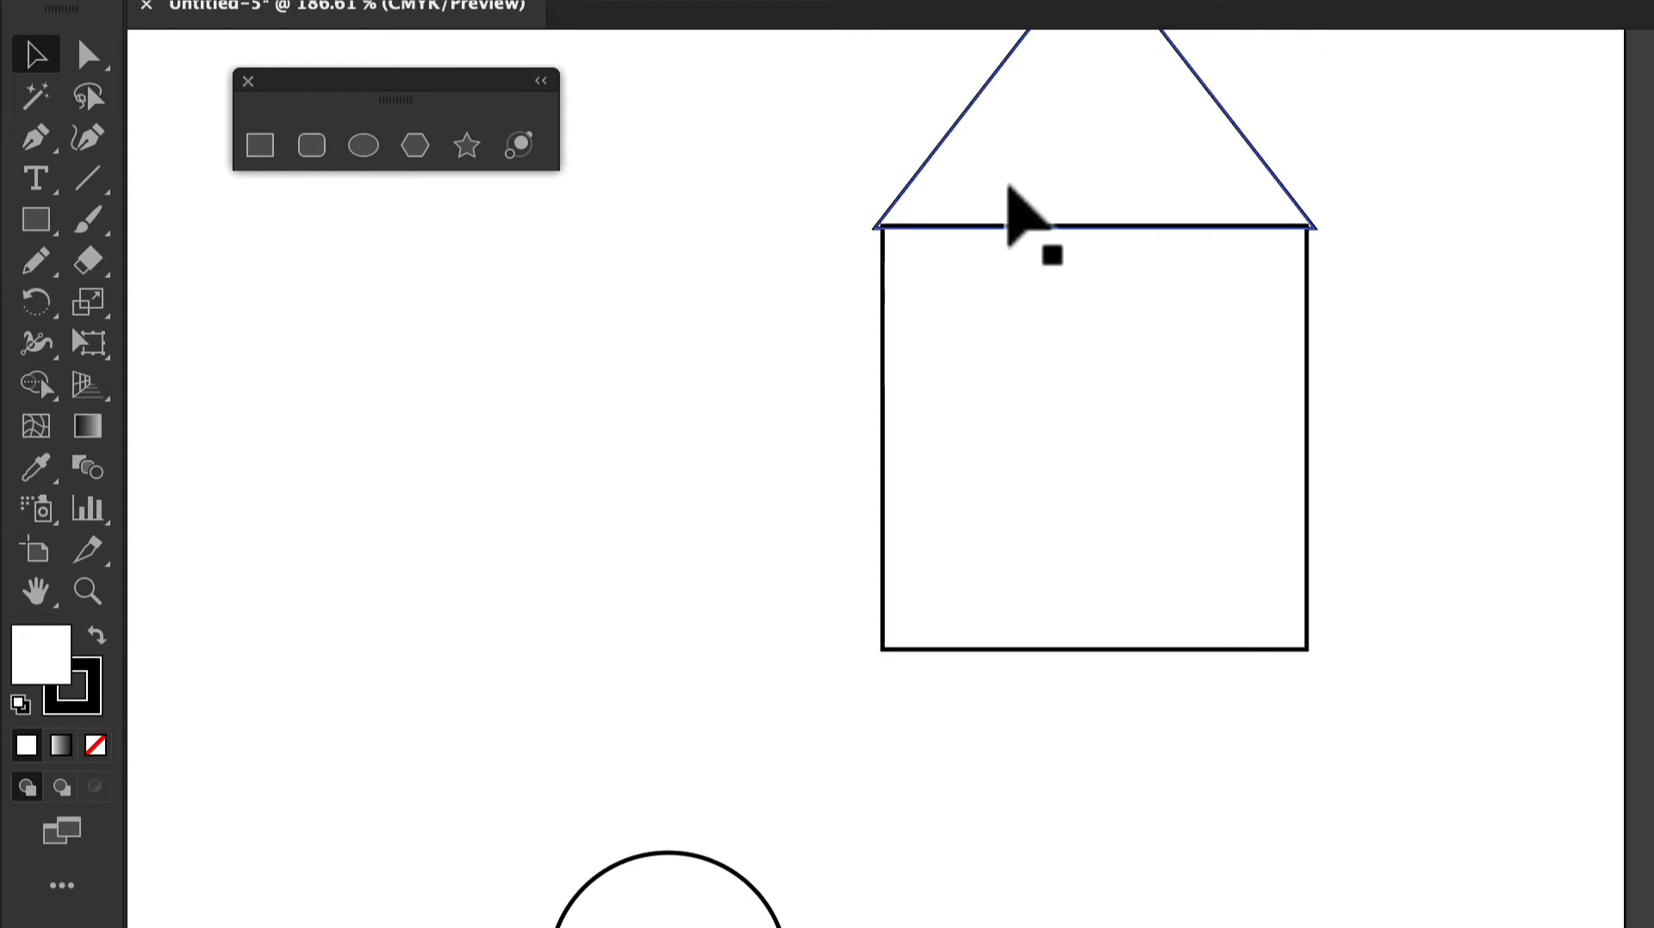
- Try merging the narrowed triangle roof and the square into one house outline with Shape Builder
drag(856, 164, 1316, 437)
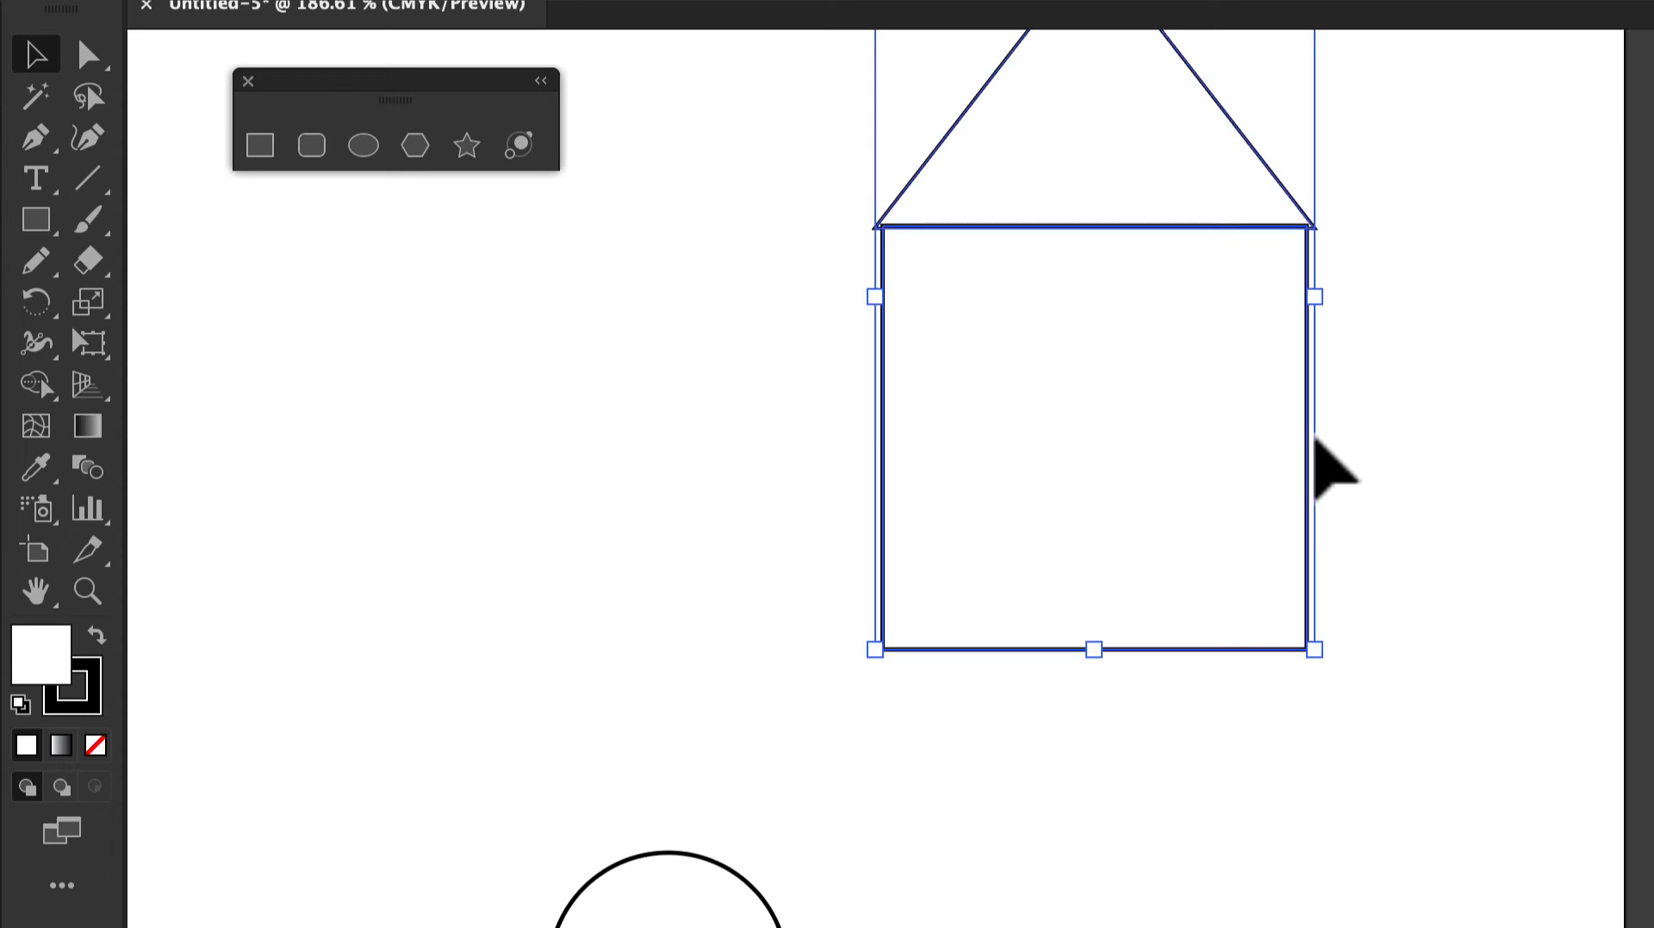
key(shift+m)
drag(1114, 442, 1133, 148)
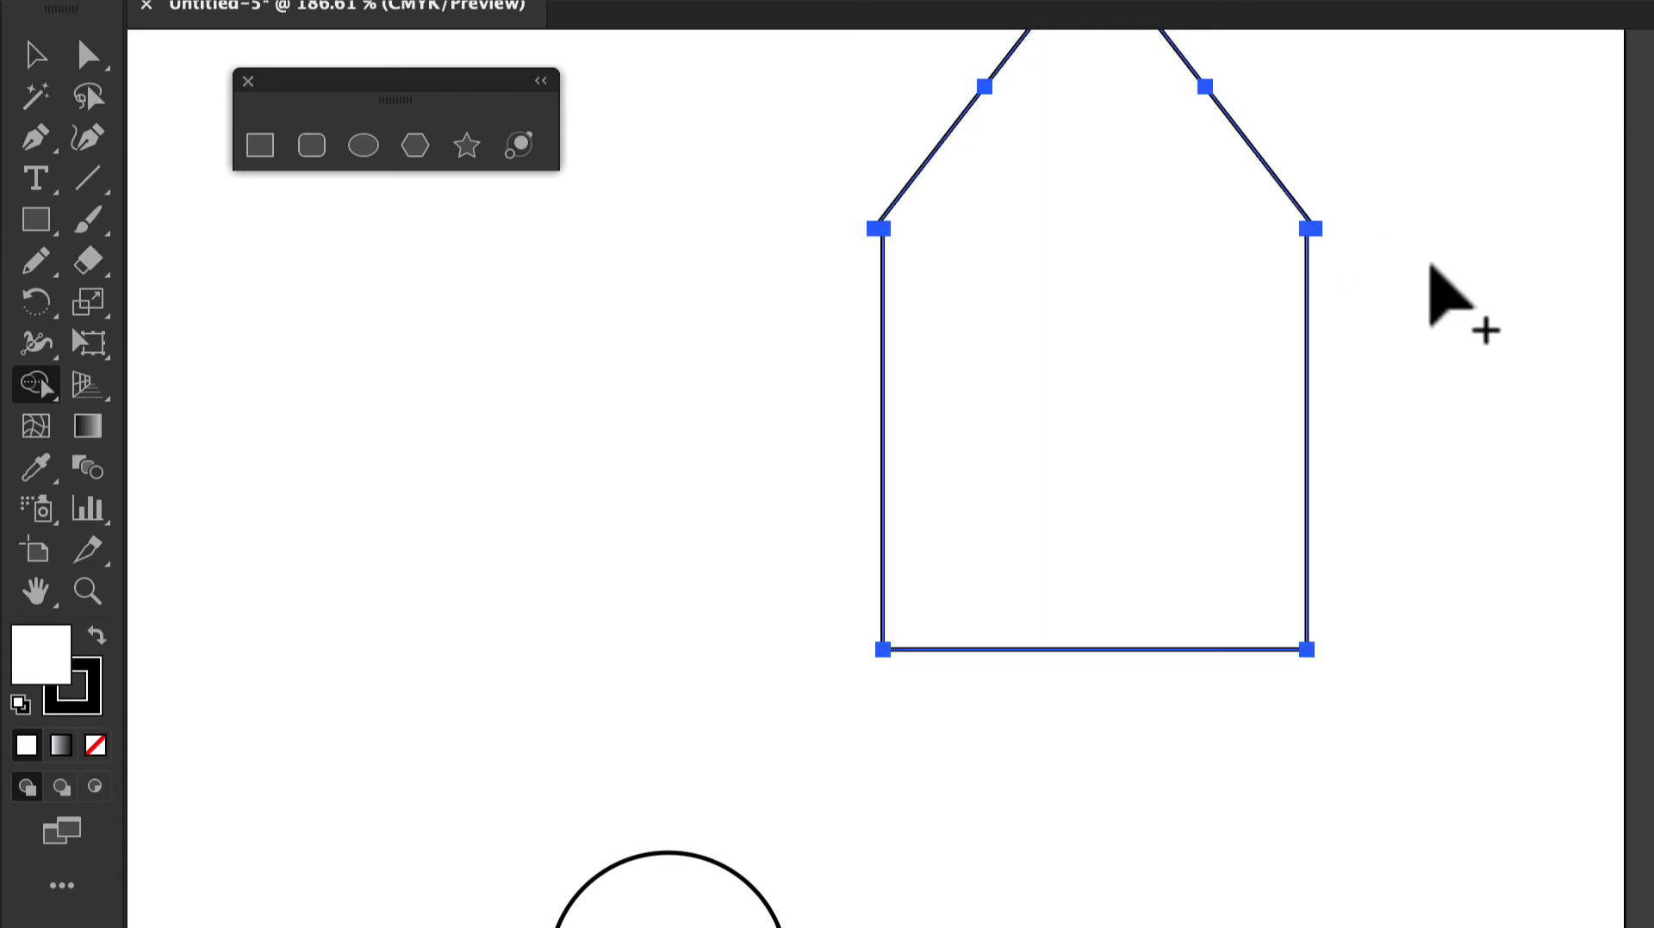
click(36, 55)
click(657, 419)
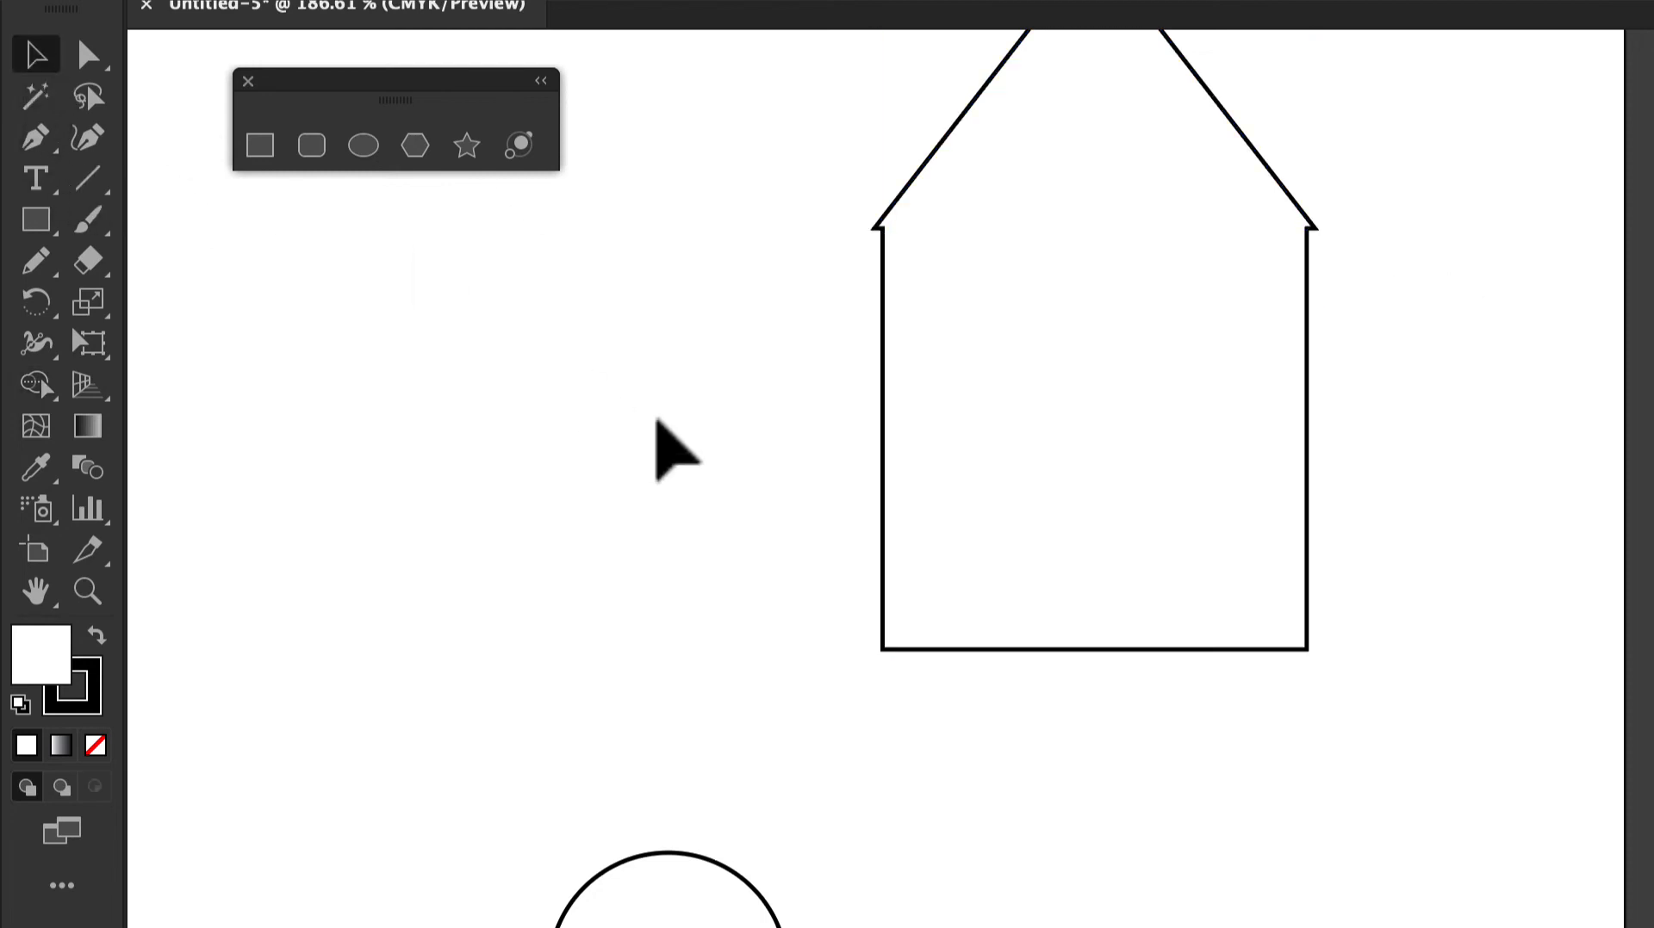
click(1258, 436)
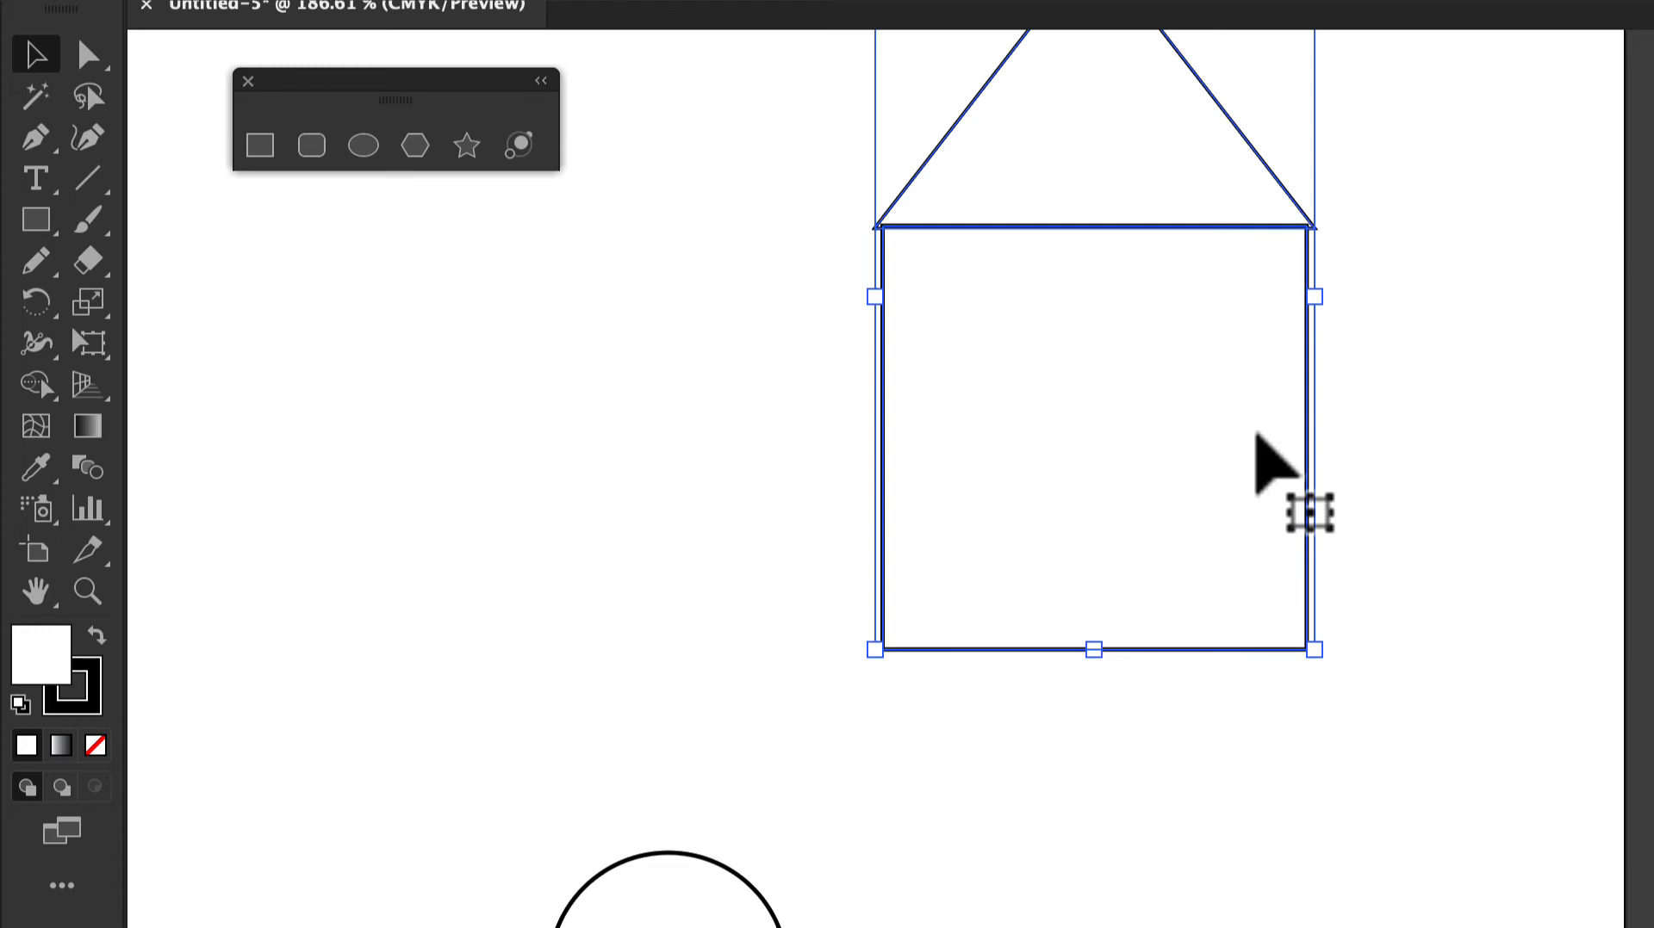
- Move the triangle and the square apart into empty areas of the artboard, and reshape the triangle to be narrower and taller
drag(1255, 435, 1198, 572)
click(1432, 575)
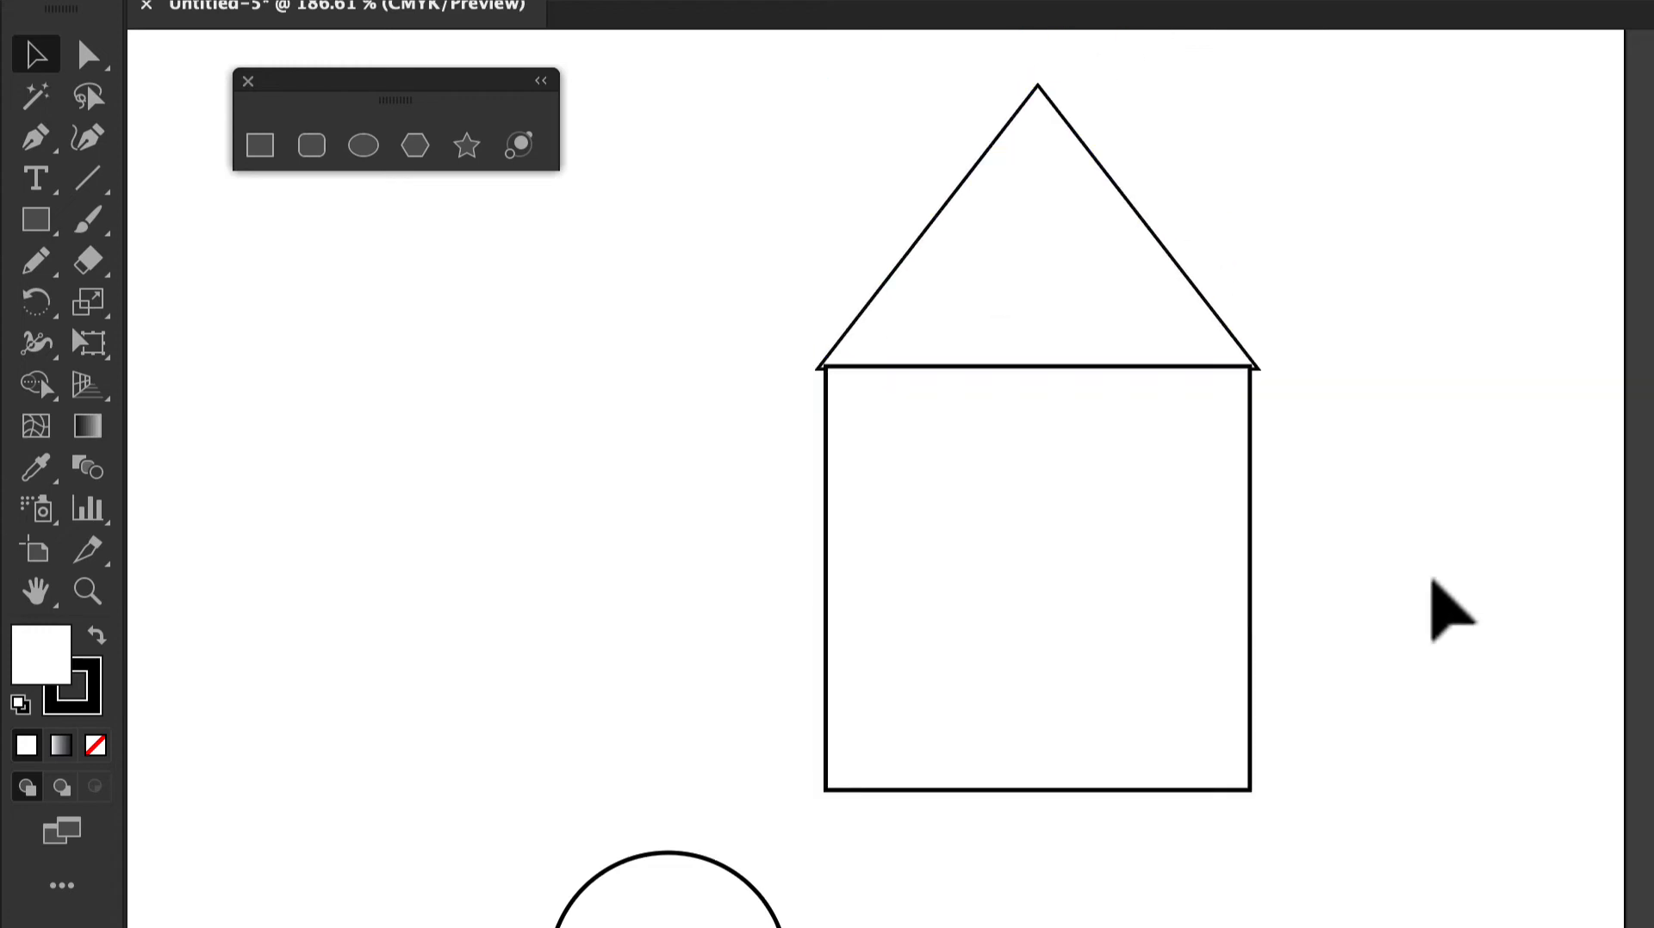
click(1249, 517)
drag(1250, 517, 1508, 594)
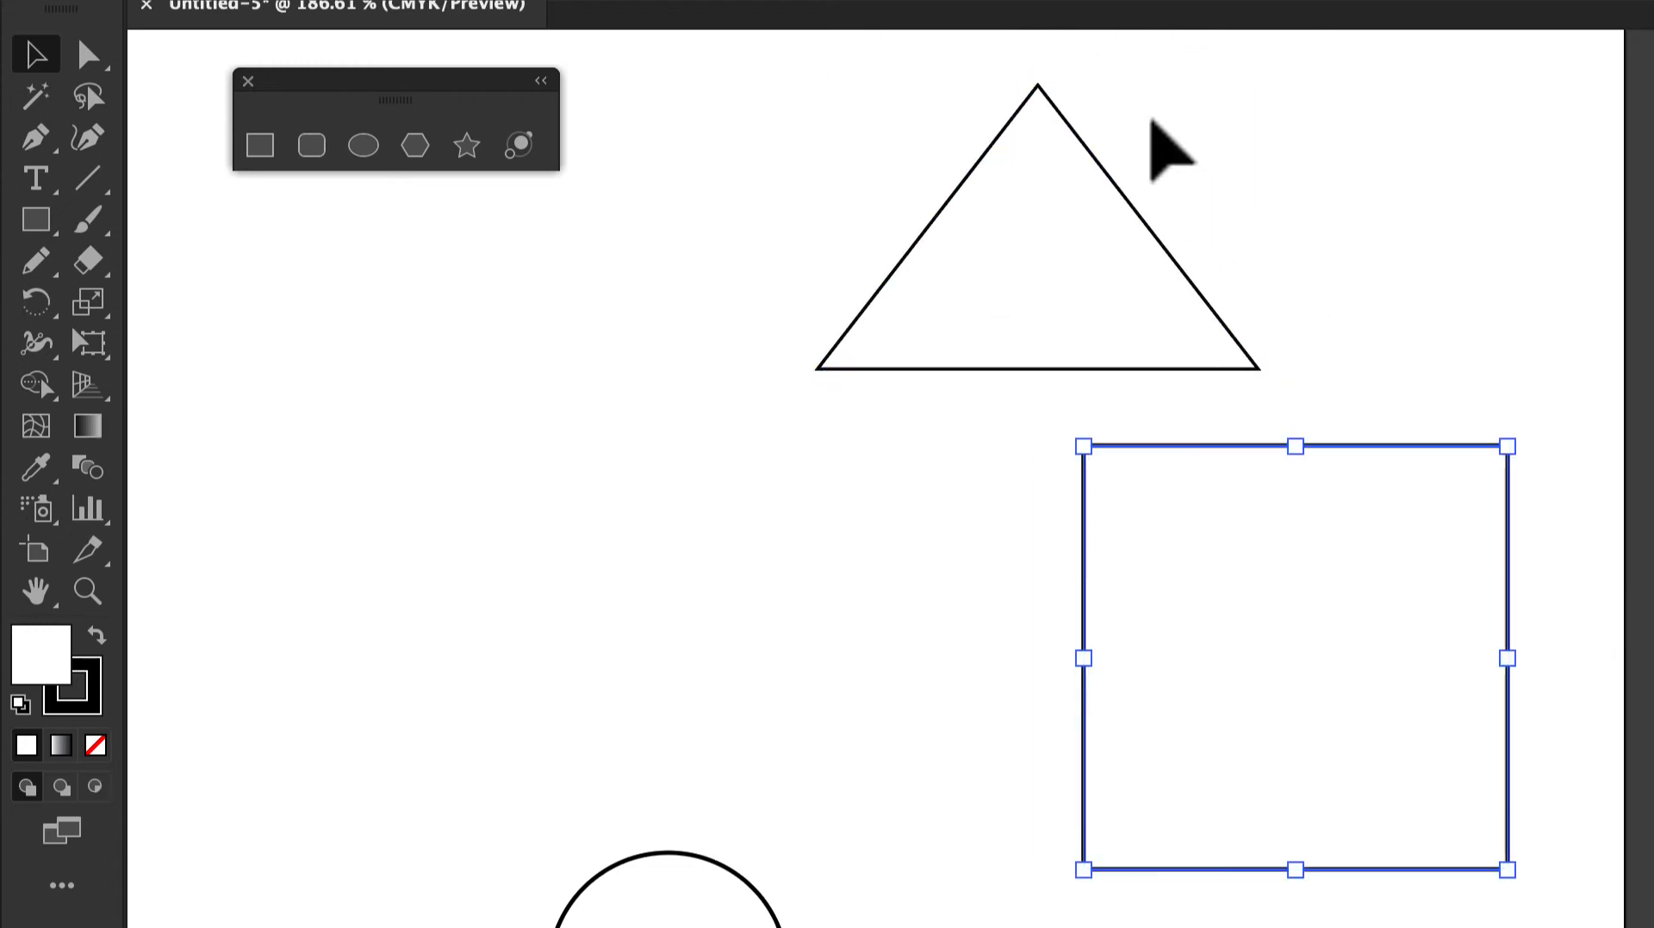
drag(1088, 155, 671, 385)
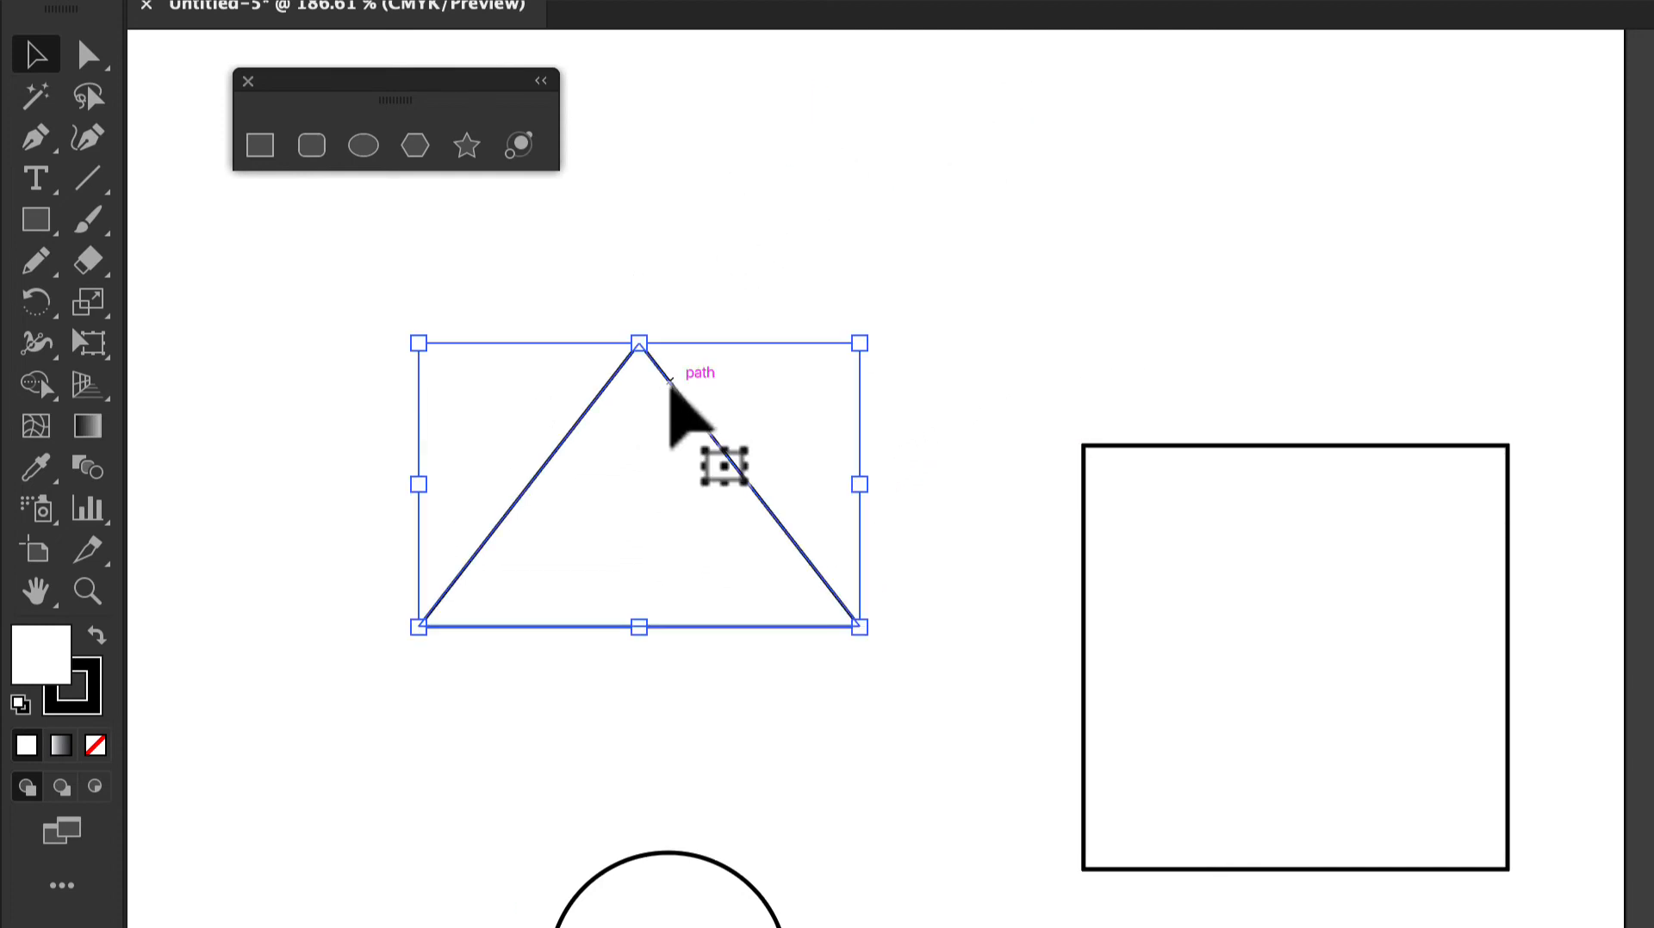
drag(860, 628, 695, 657)
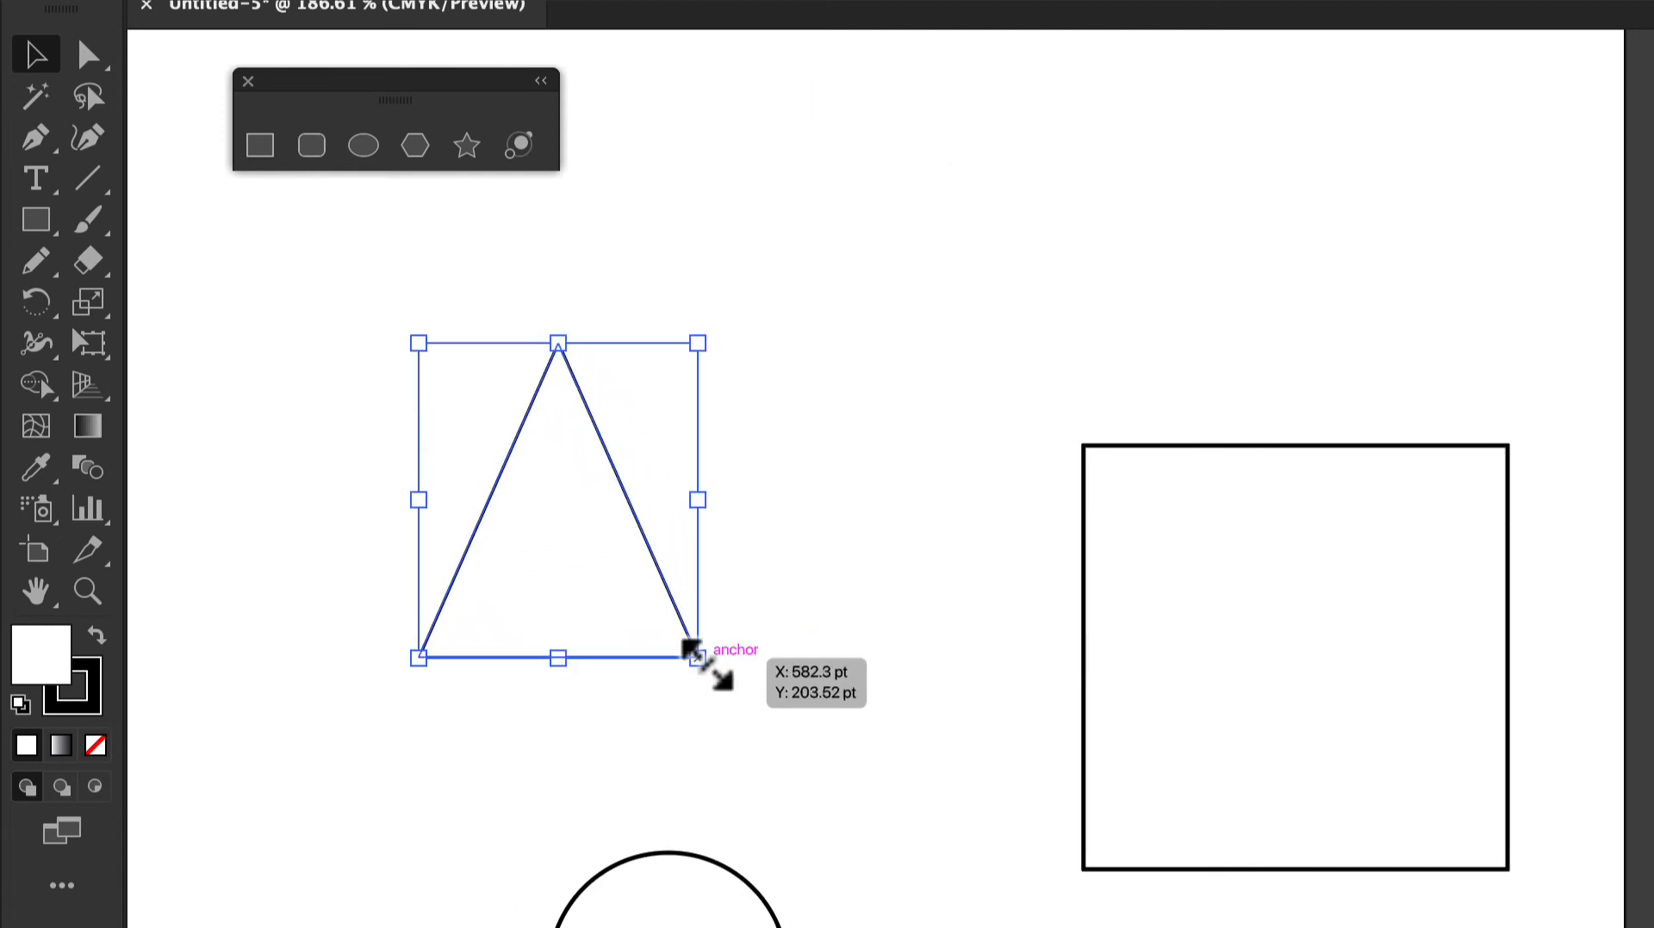
- Draw five roughly parallel diagonal lines crossing the triangle with the Line Segment tool, extending beyond its edges
click(95, 181)
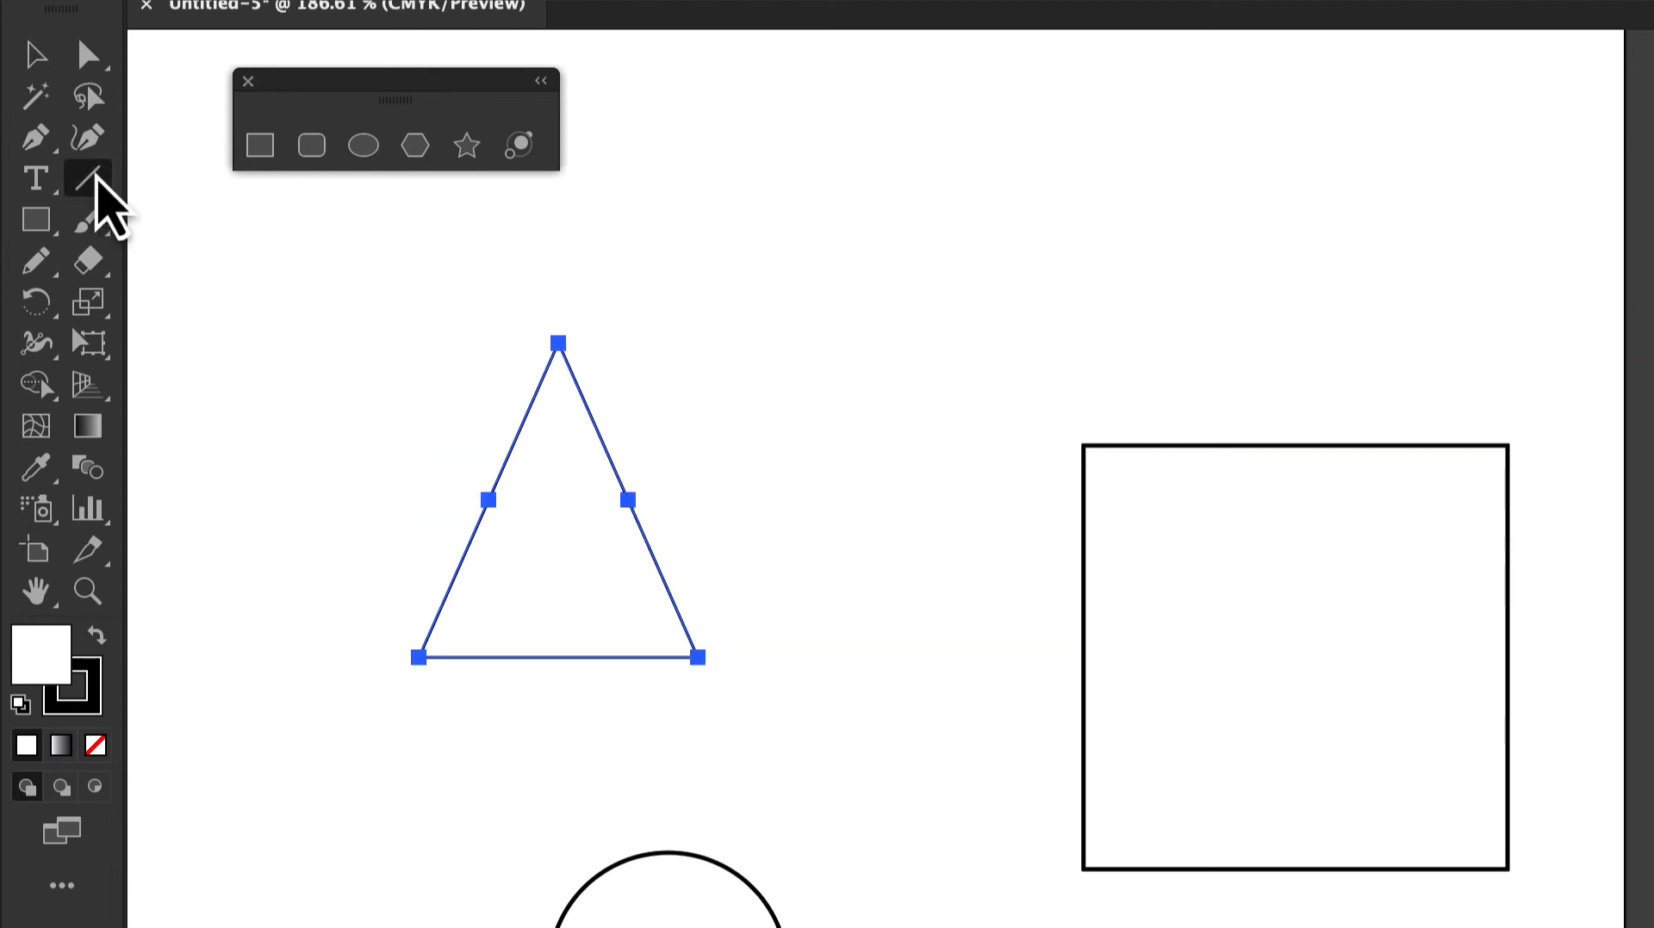
drag(360, 493, 567, 733)
drag(386, 461, 622, 697)
drag(433, 426, 700, 693)
mouse_move(445, 385)
mouse_down()
mouse_move(732, 598)
mouse_move(697, 633)
mouse_up()
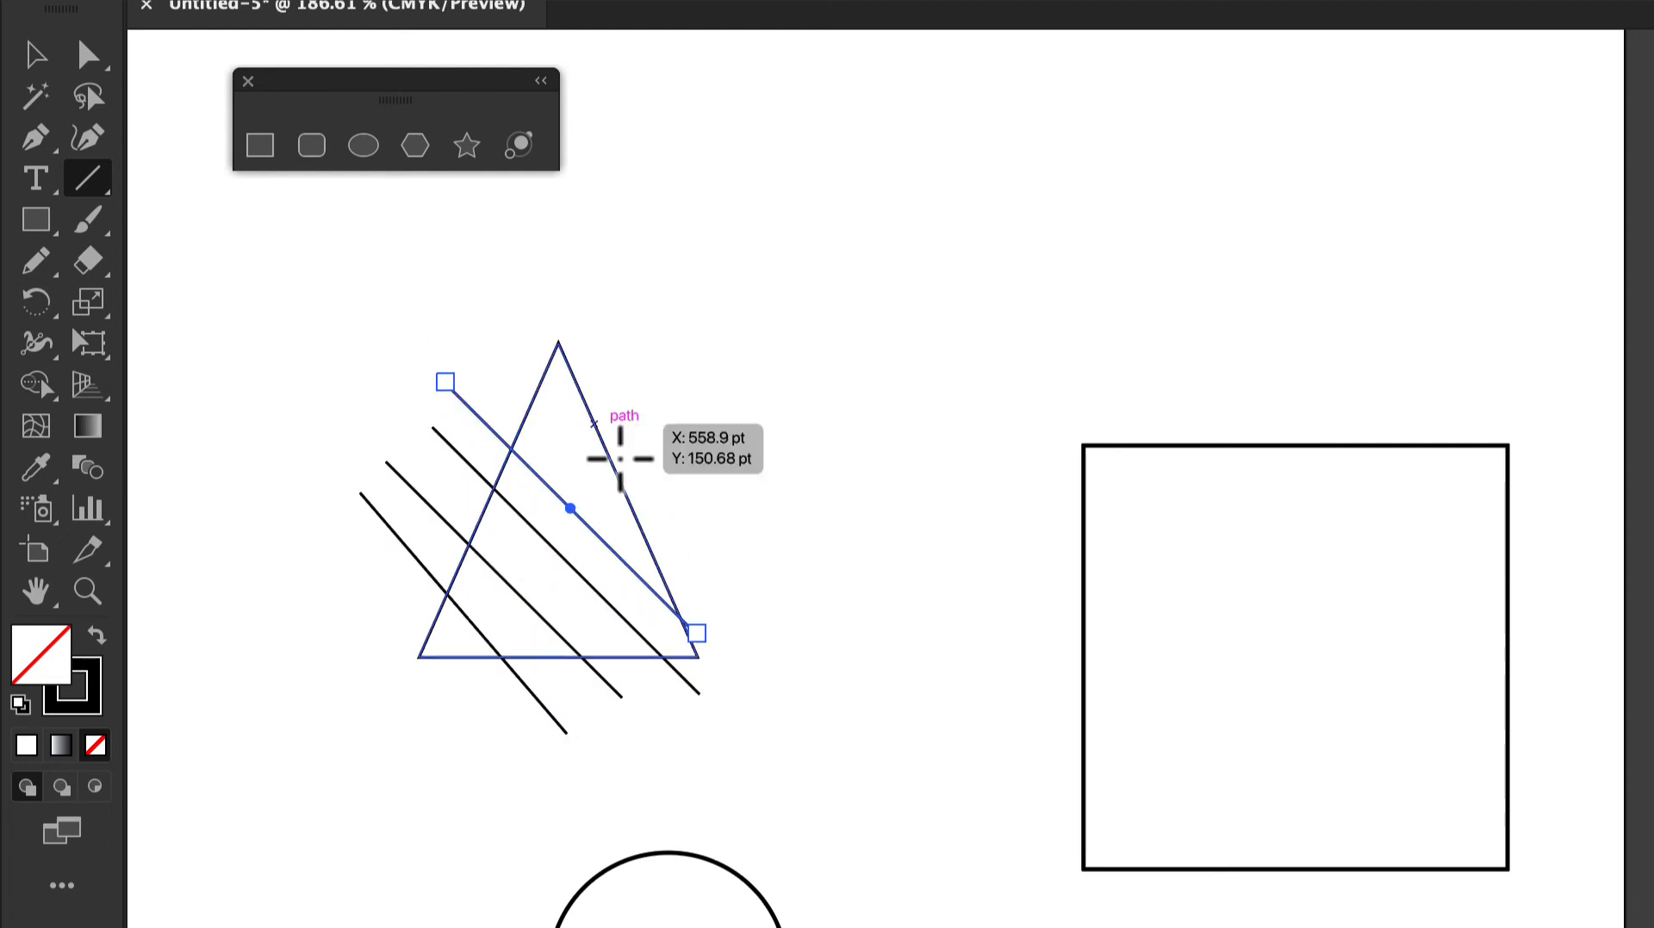
drag(491, 331, 732, 540)
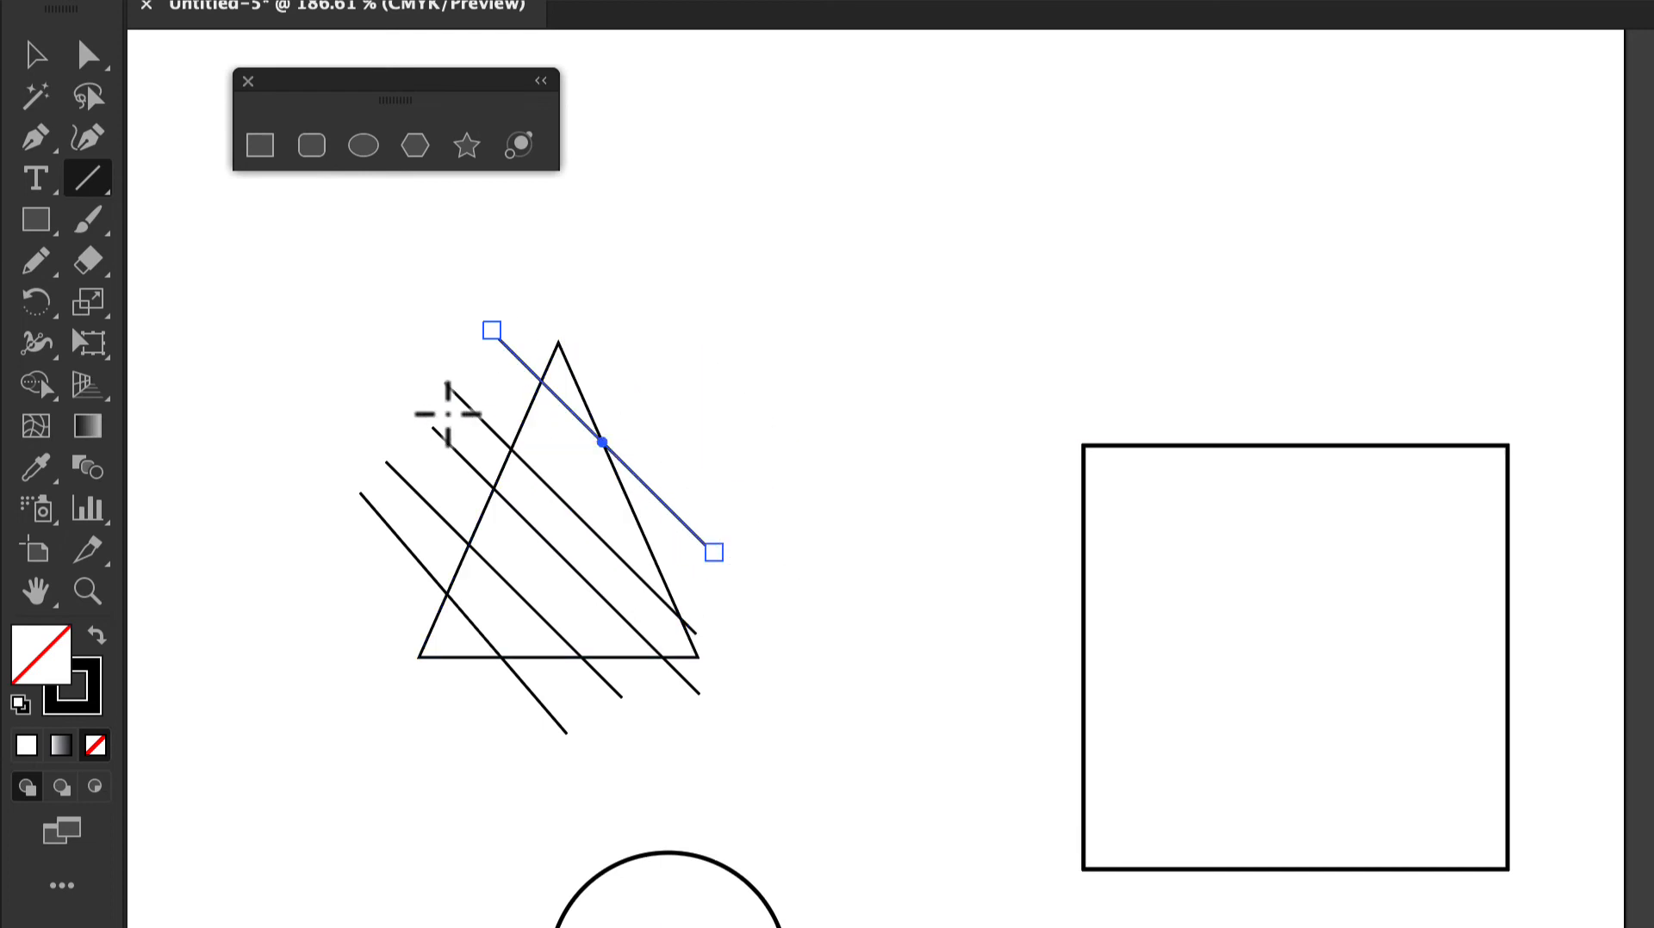
- Rotate the triangle and its diagonal lines together until the apex points downward, nudge them left, and shift the second line slightly left
click(33, 57)
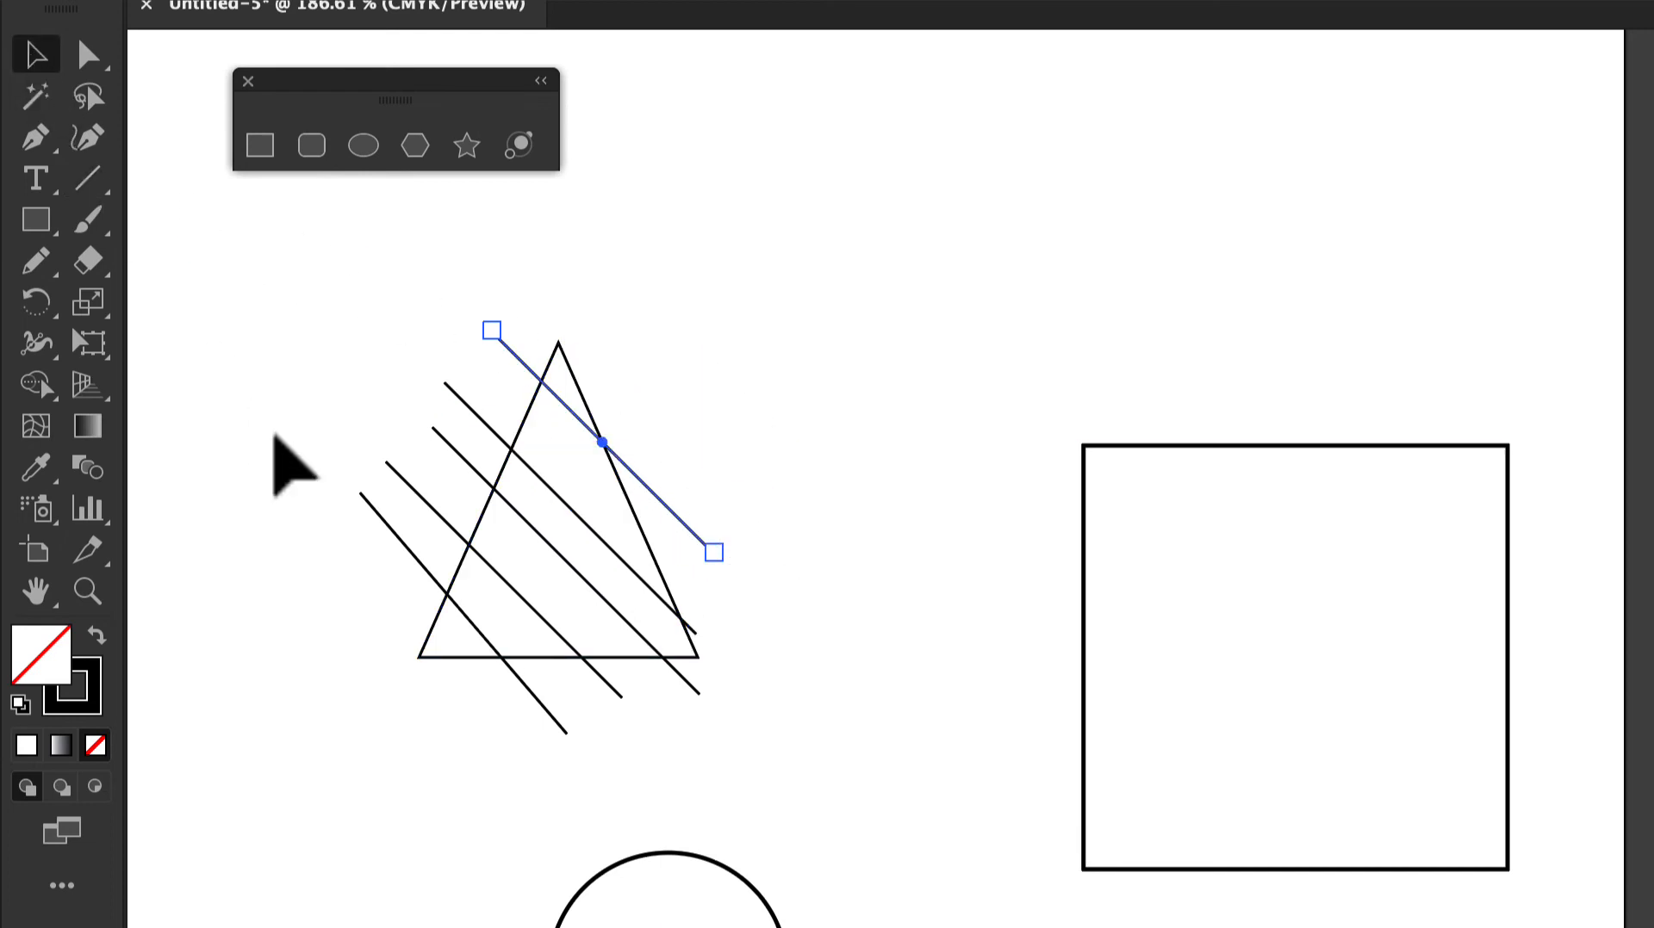
drag(276, 363, 871, 690)
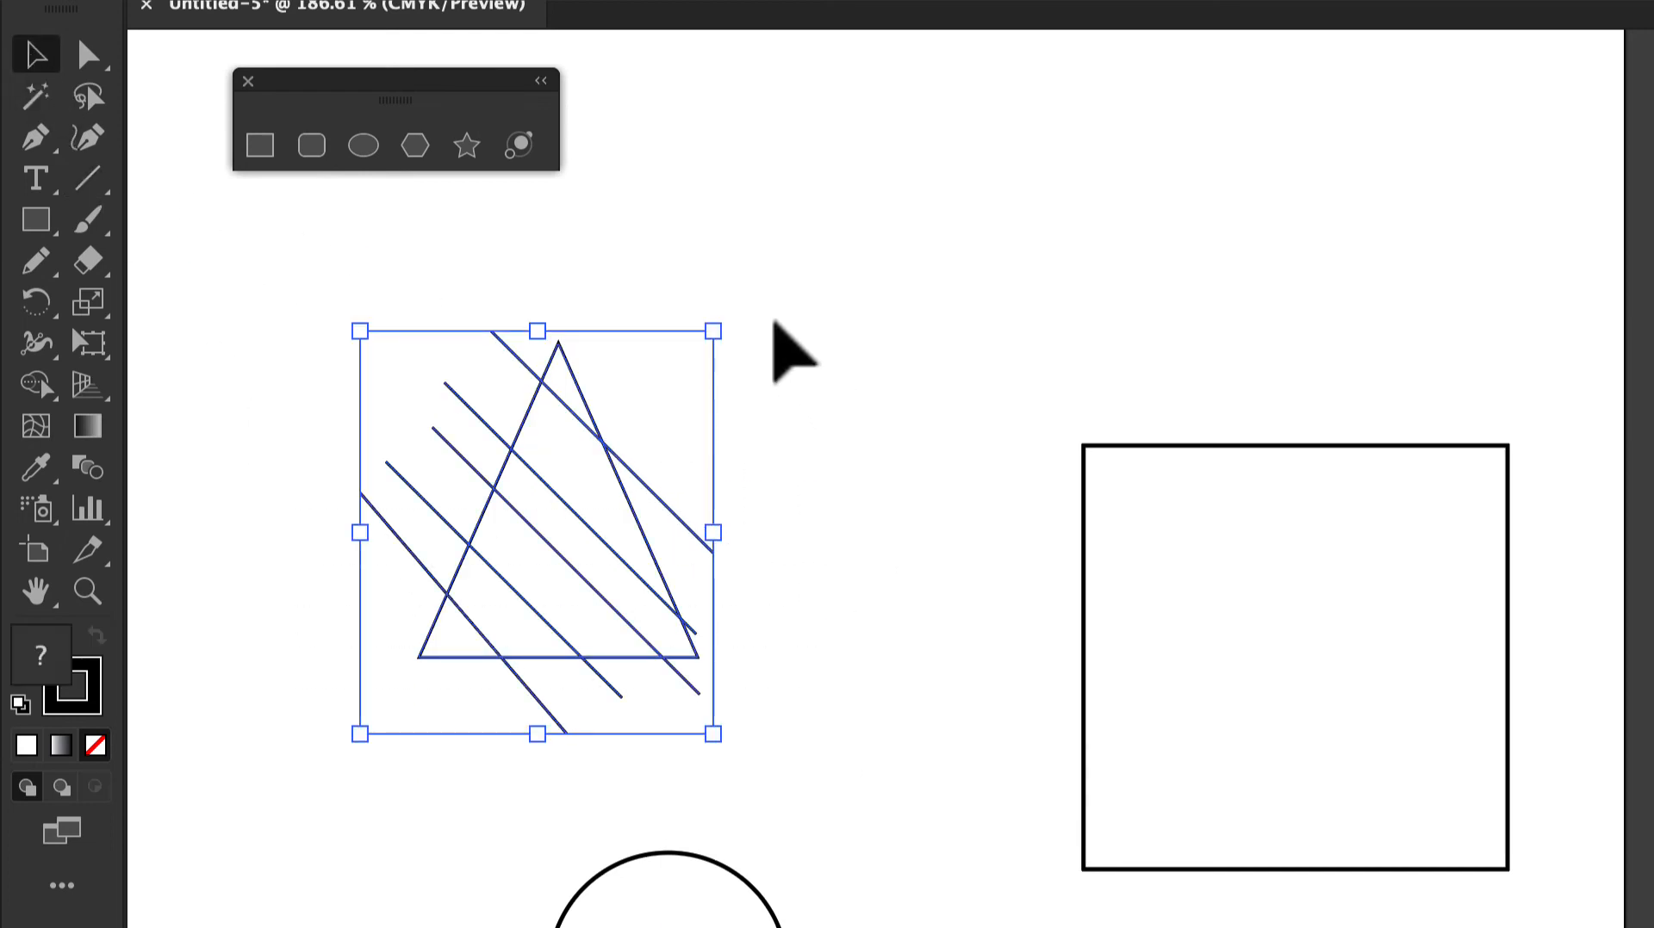
drag(739, 325, 235, 682)
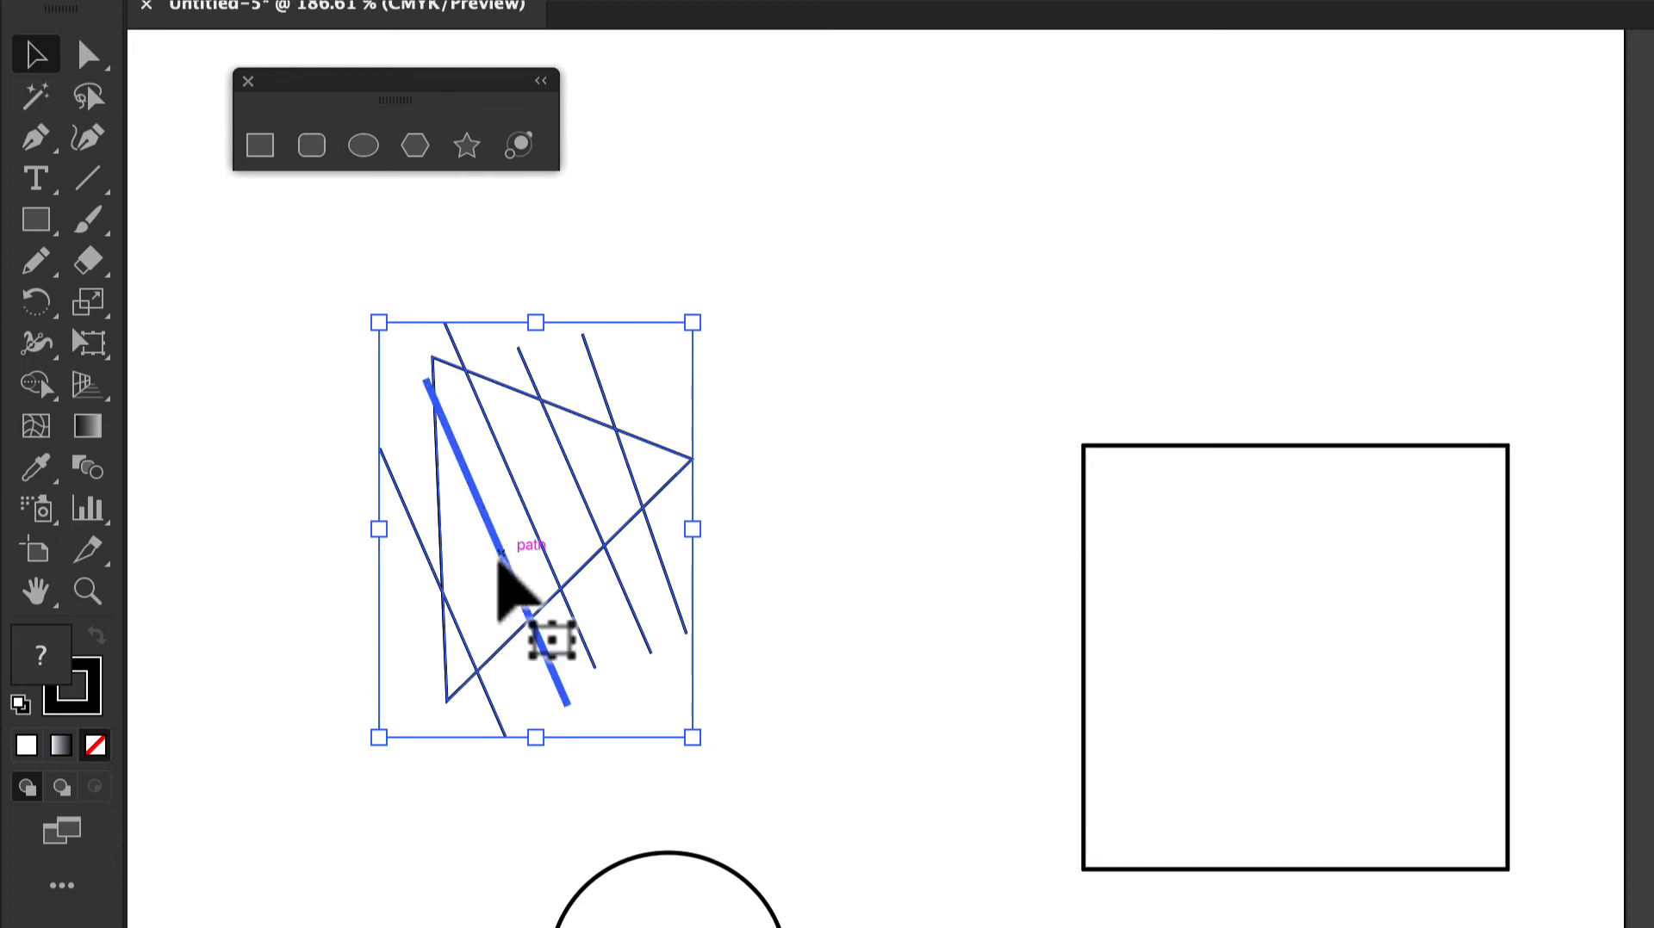
key(Left)
key(Left)
key(Left)
click(868, 364)
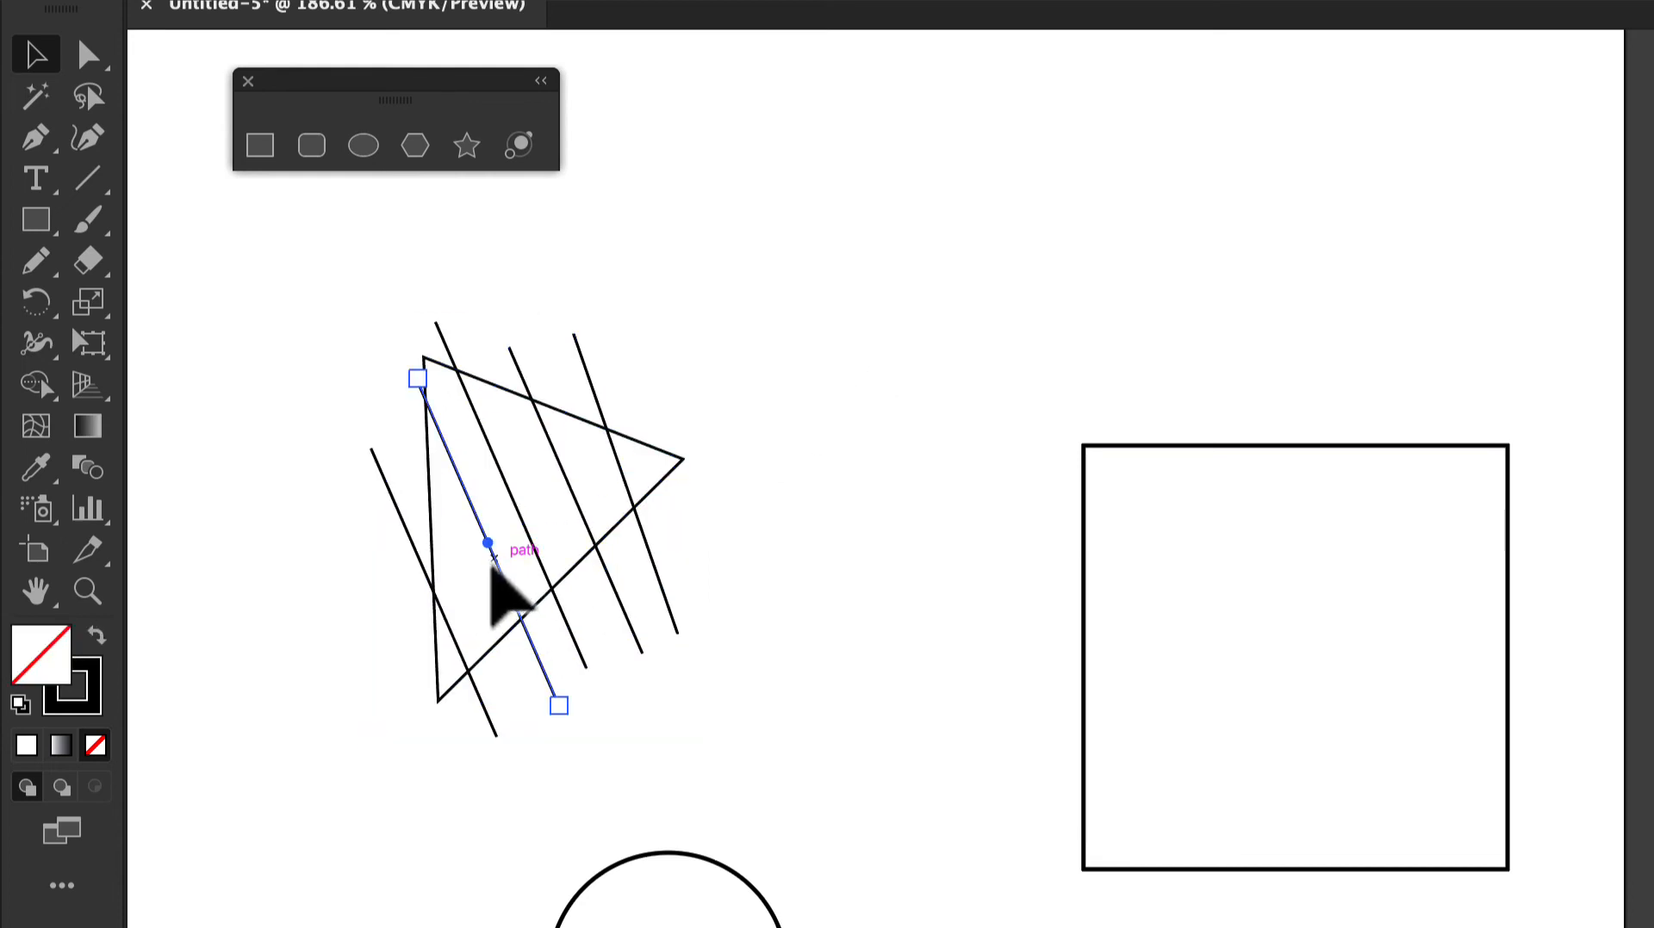
drag(491, 565, 484, 565)
- Set the stroke weight of the five diagonal lines to 4 pt
drag(486, 799, 761, 591)
shift+click(633, 435)
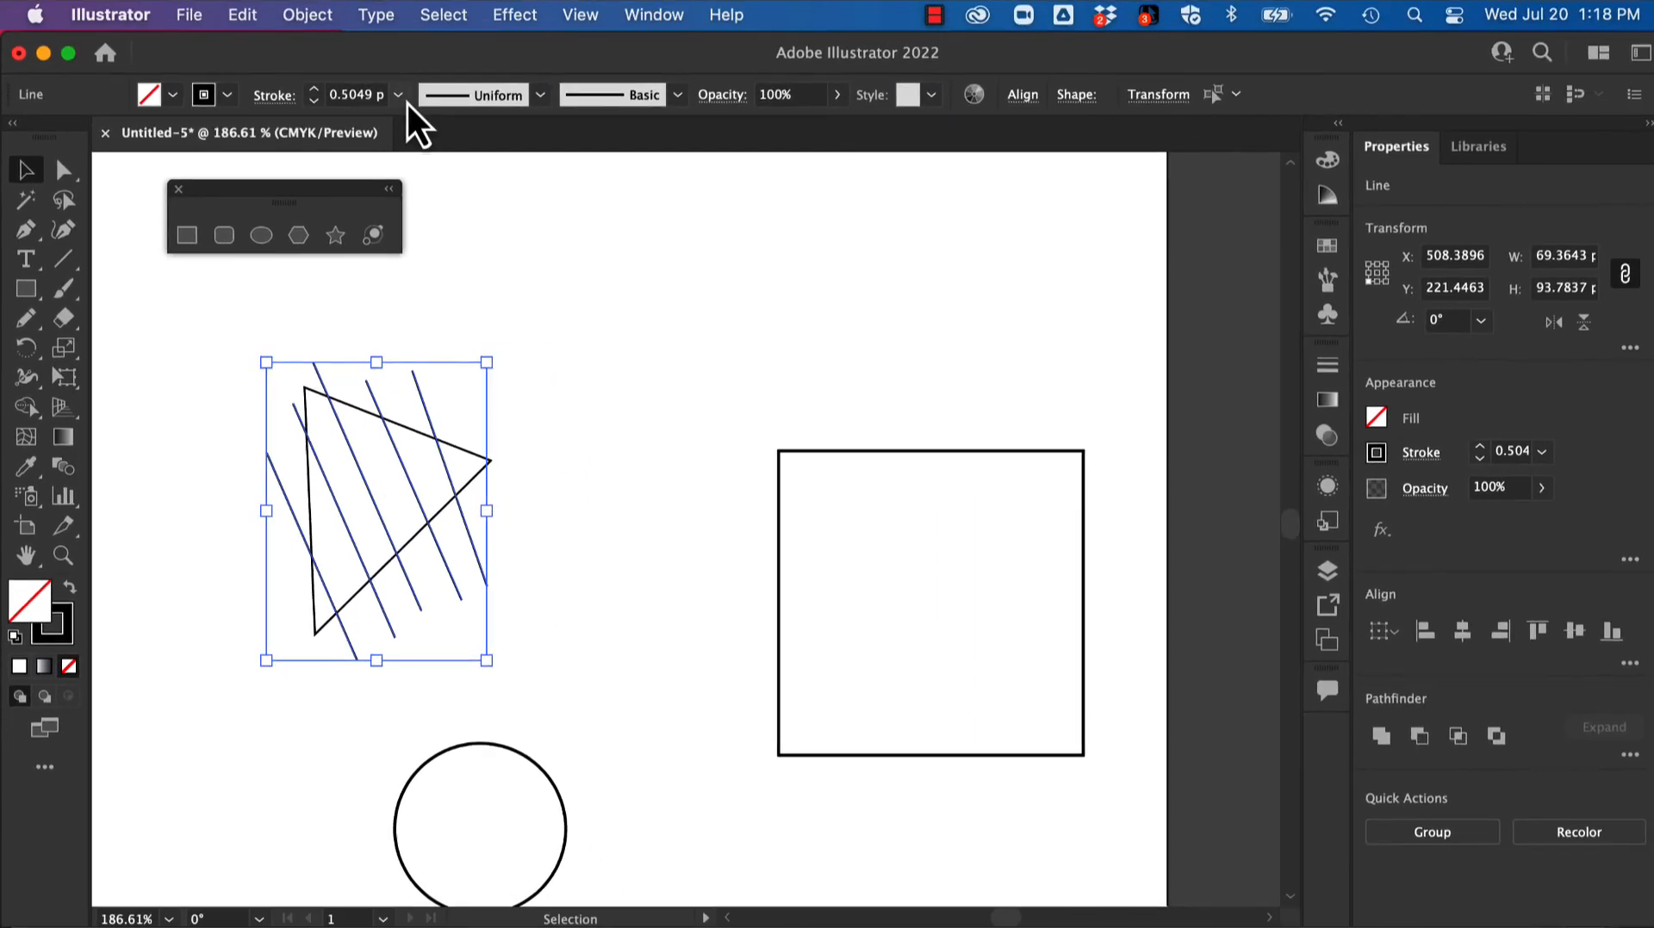
click(448, 47)
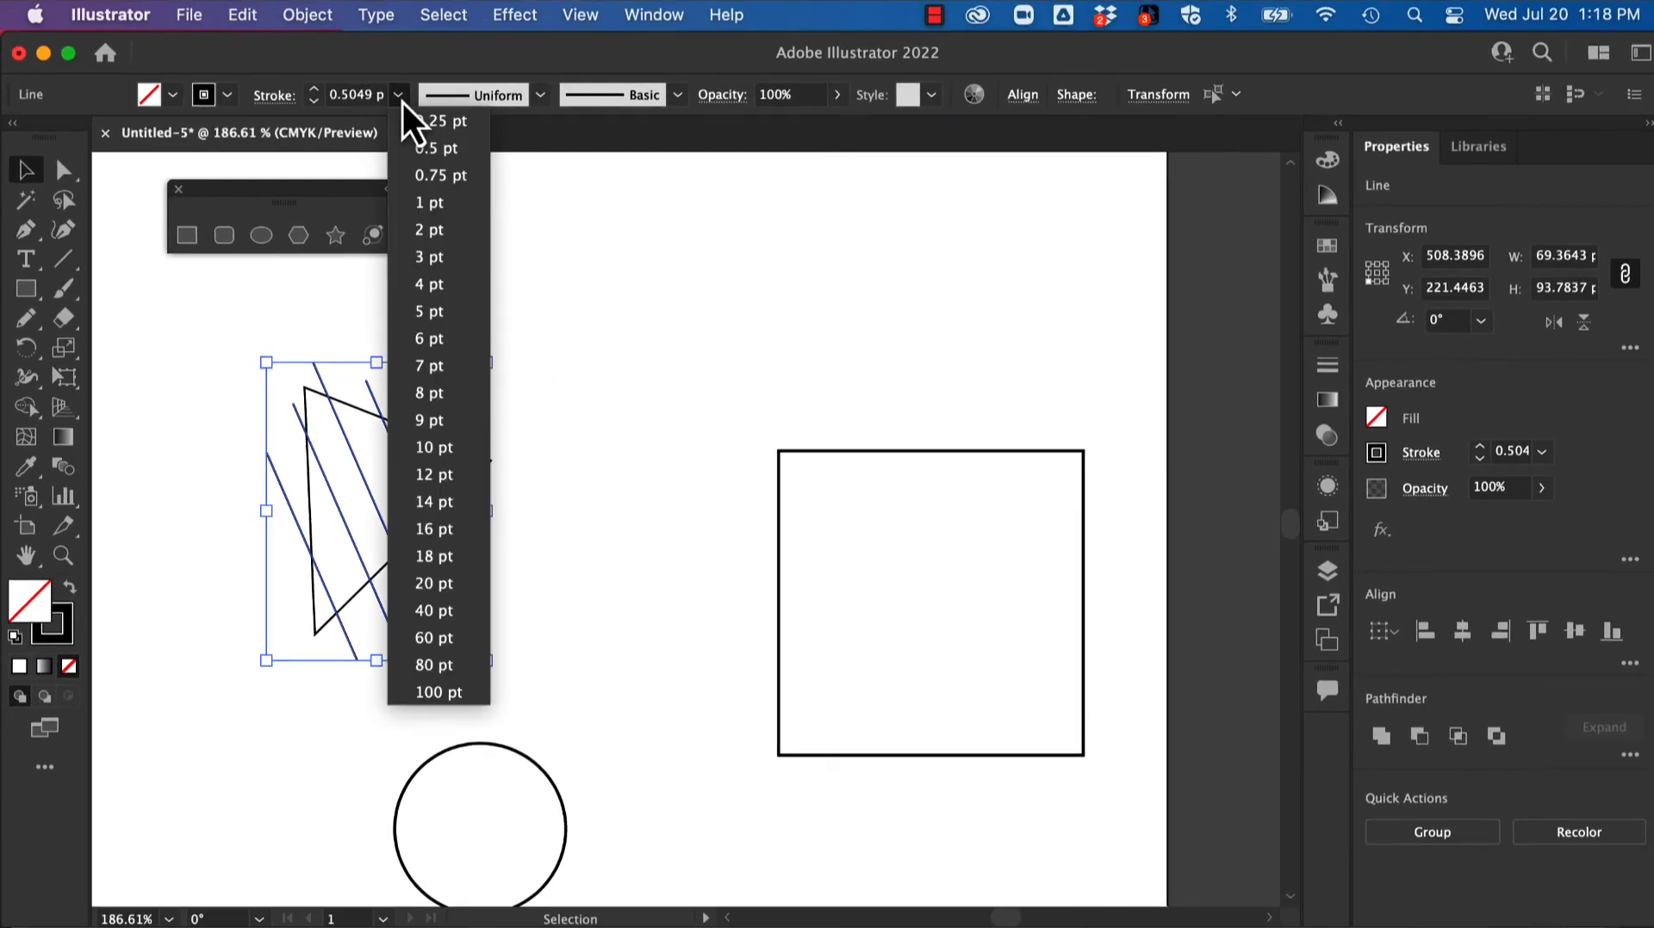
click(428, 285)
- Remove the diagonal line segments extending outside the triangle with Shape Builder
click(584, 403)
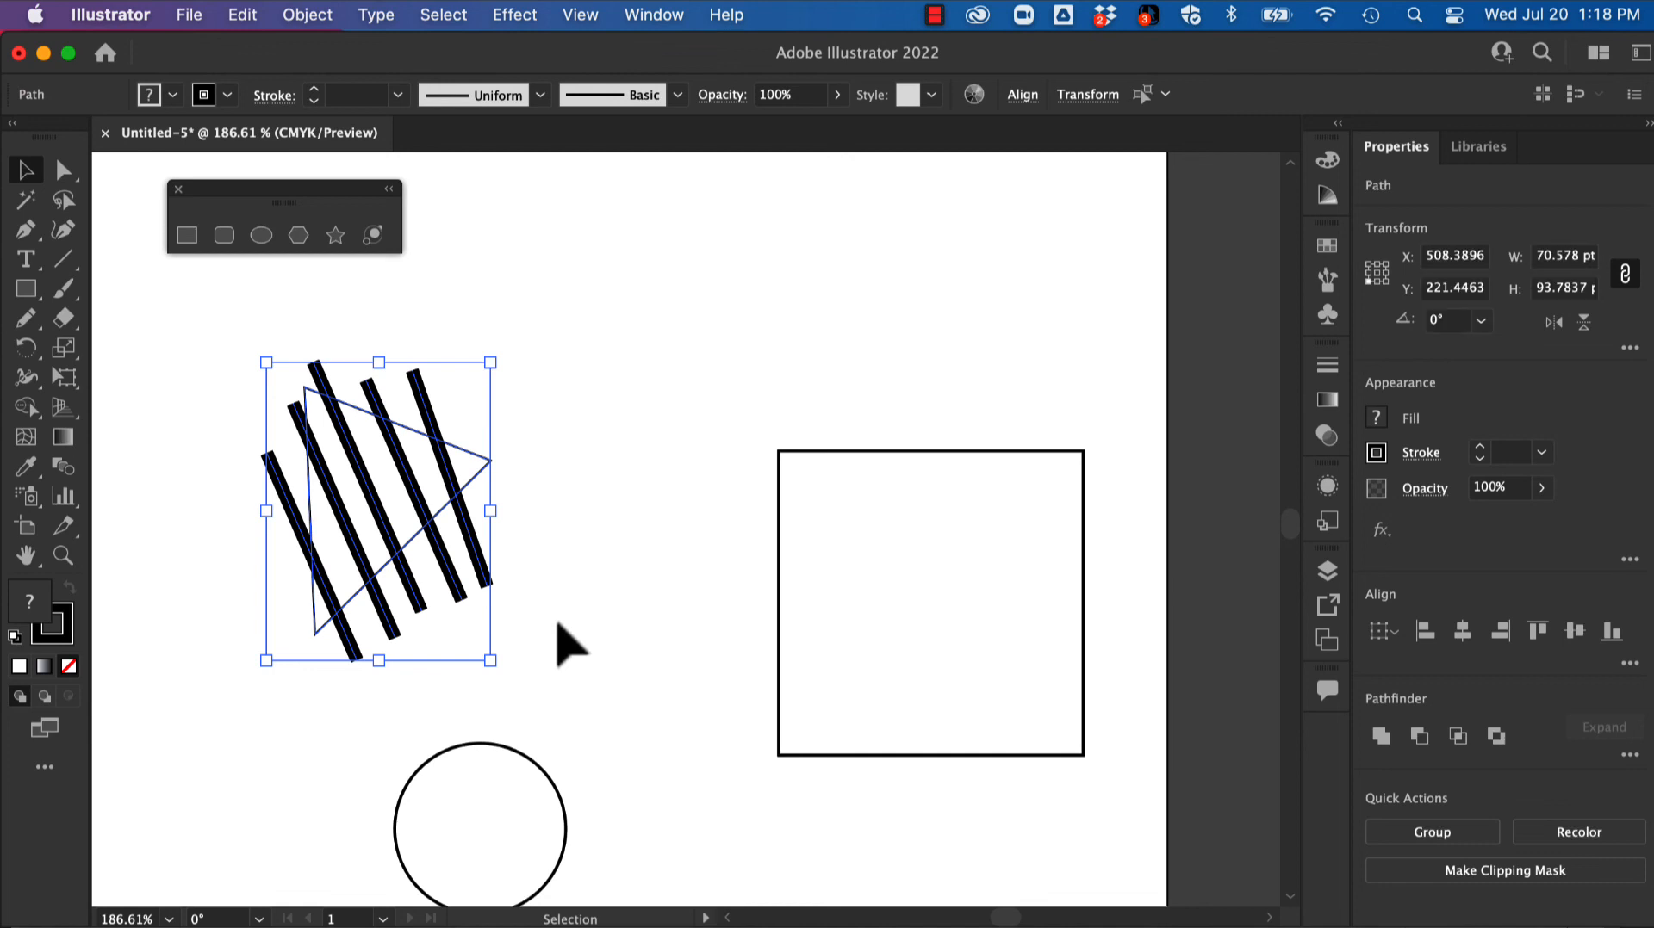
click(31, 410)
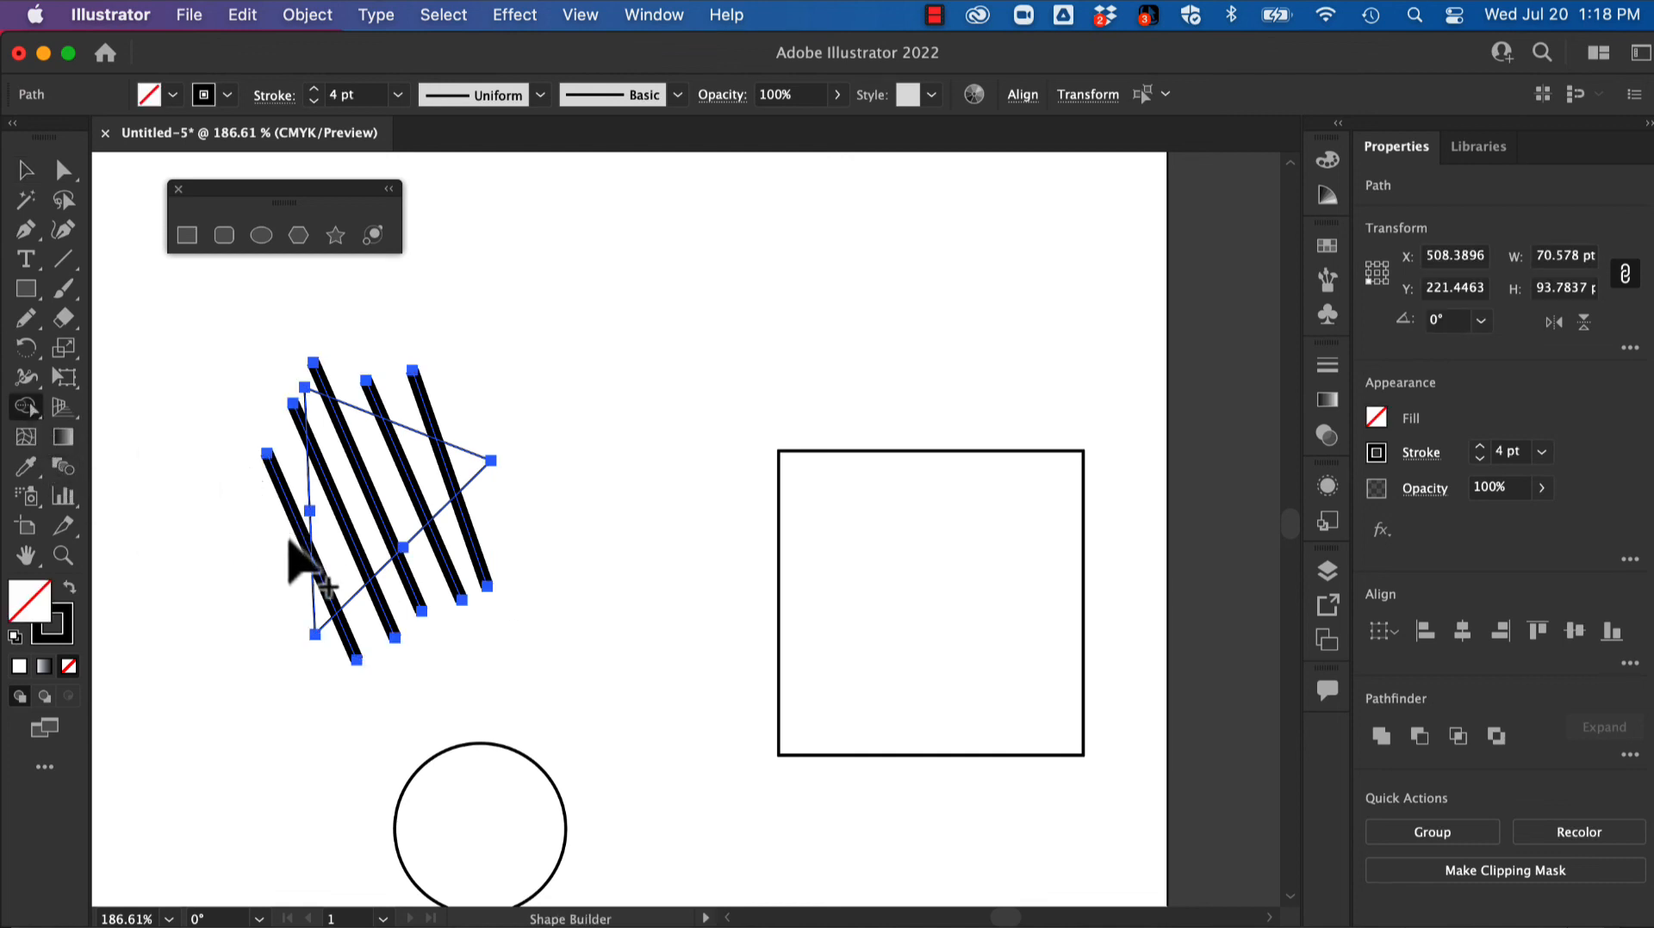
alt+click(300, 428)
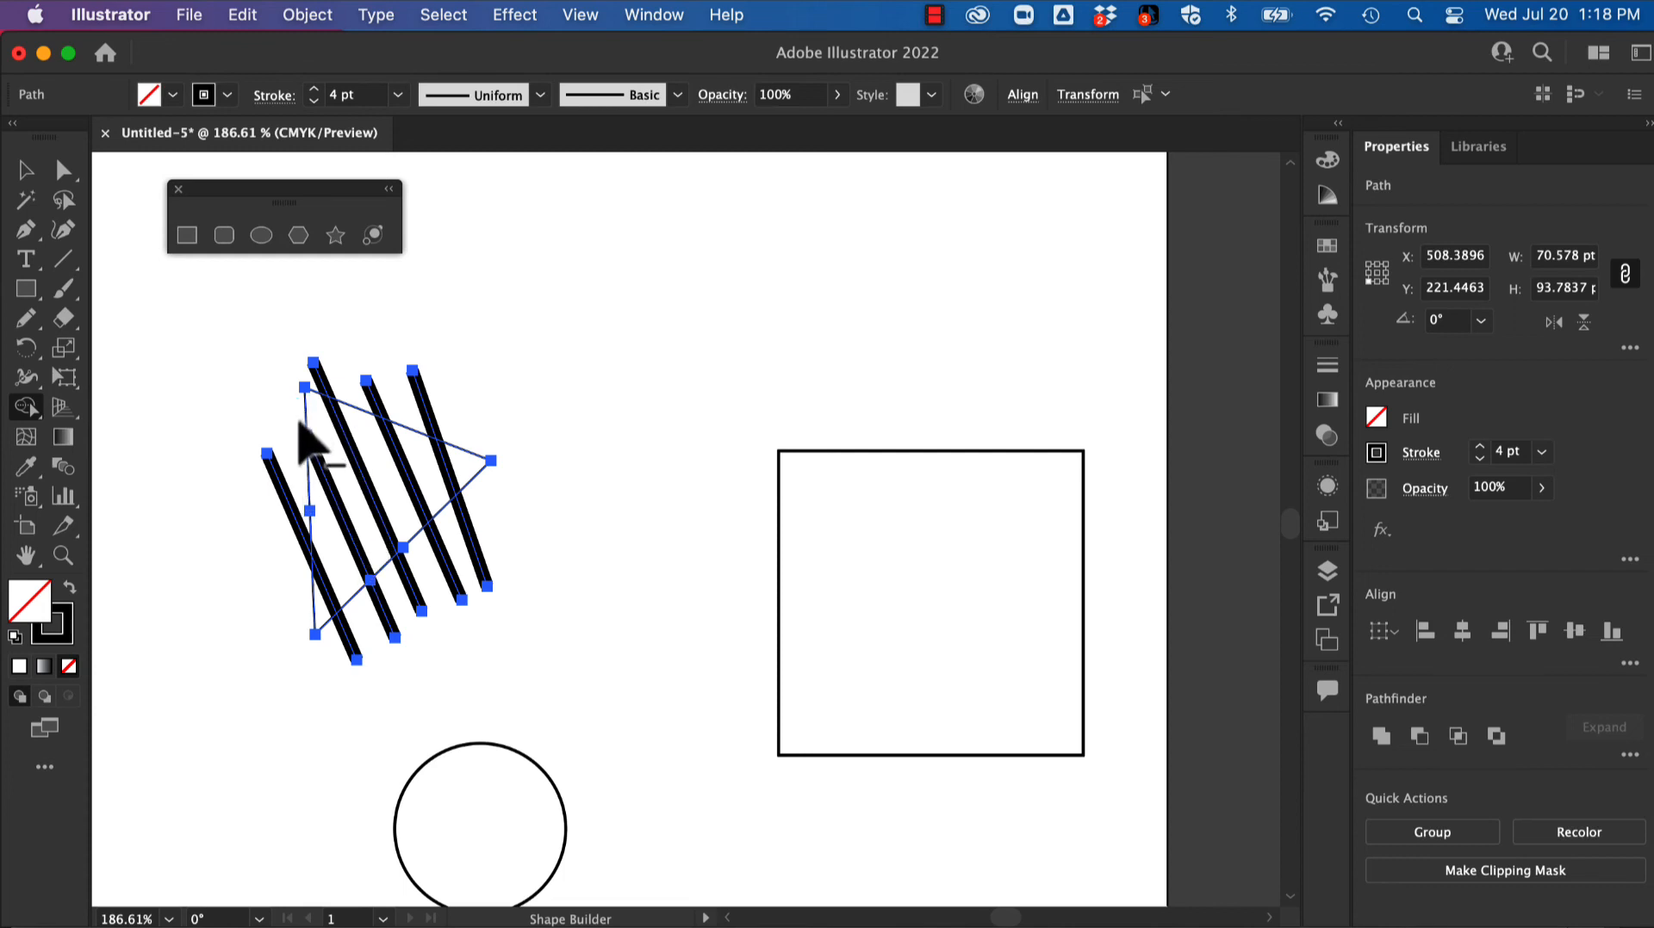
alt+click(280, 488)
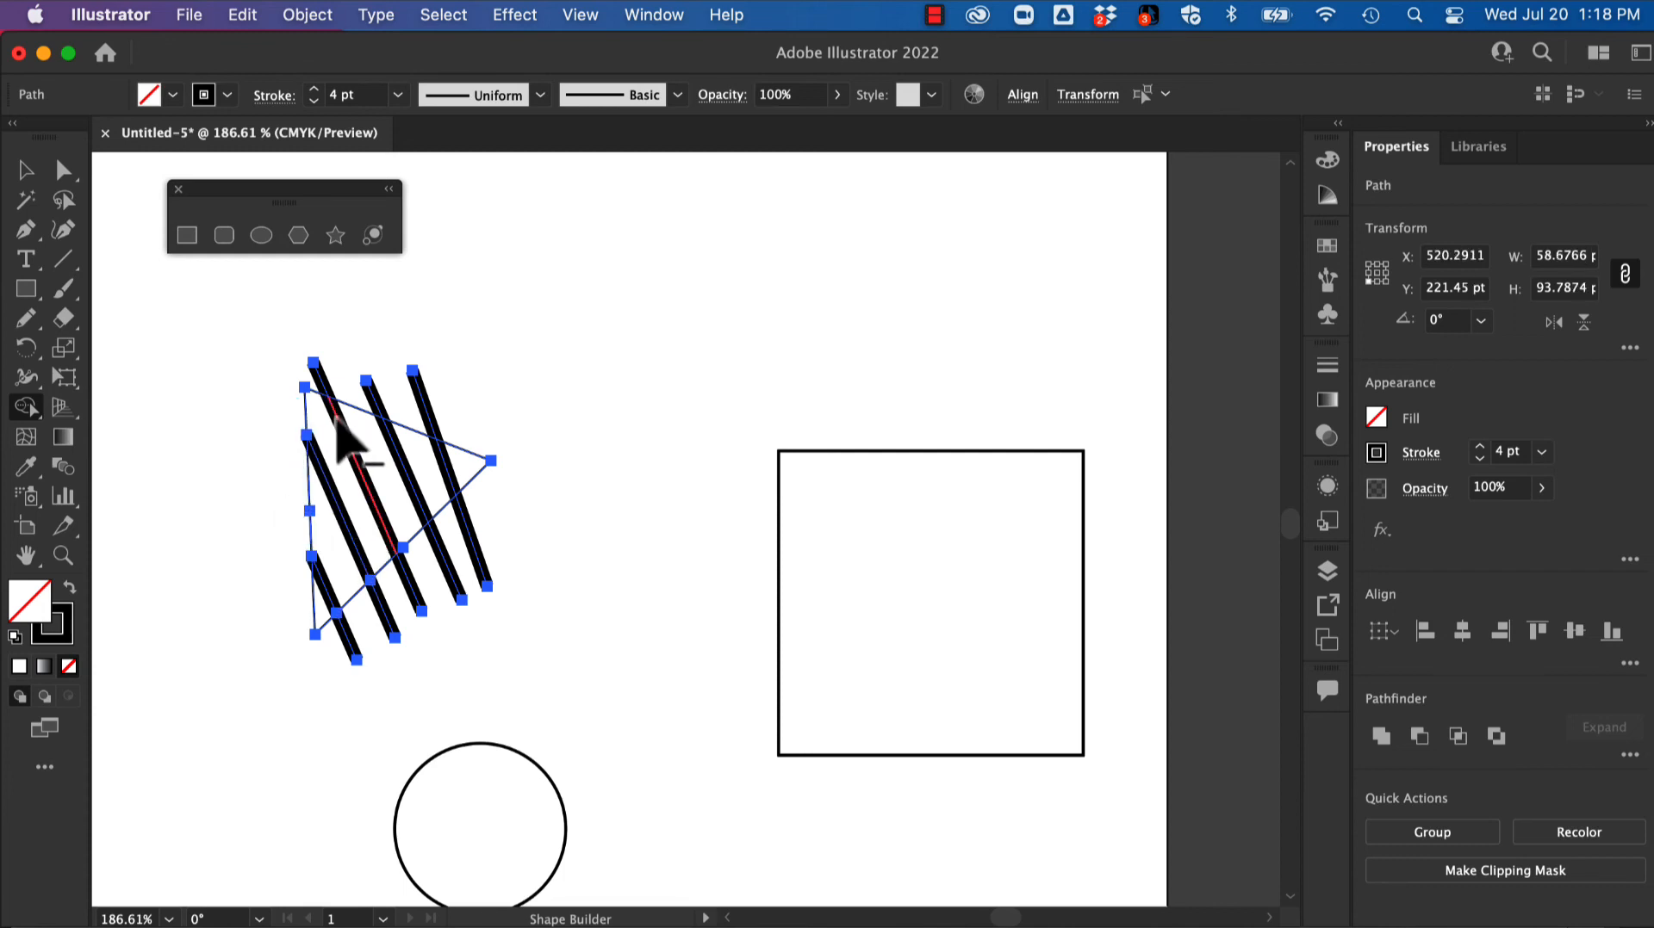
alt+click(321, 382)
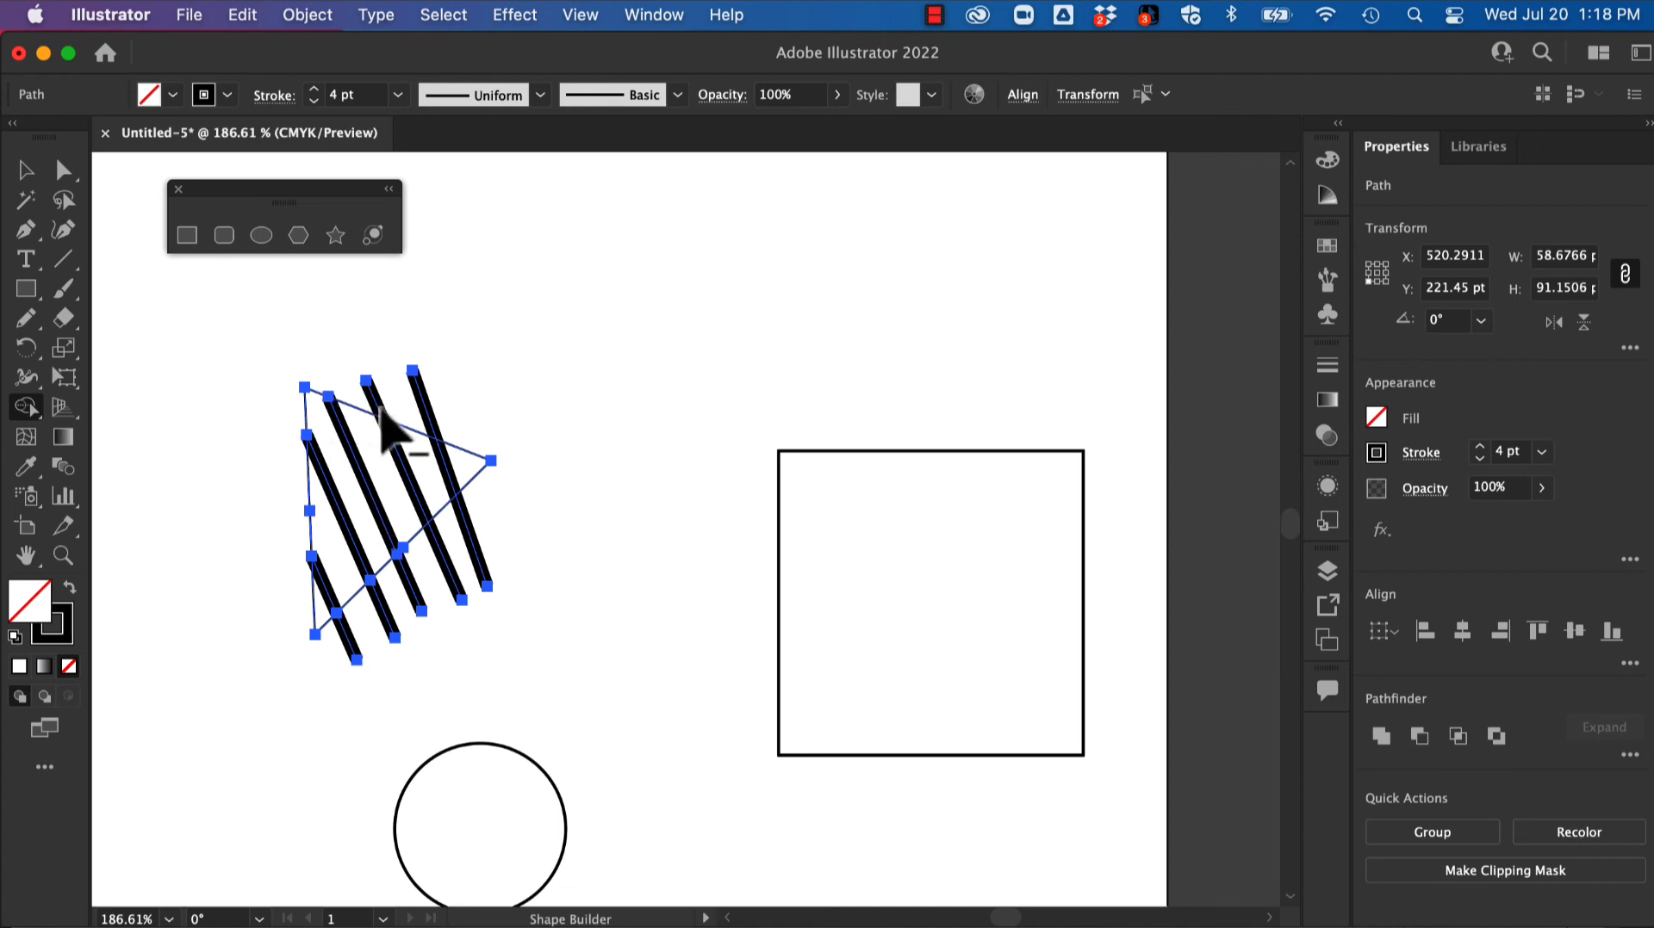
alt+click(380, 405)
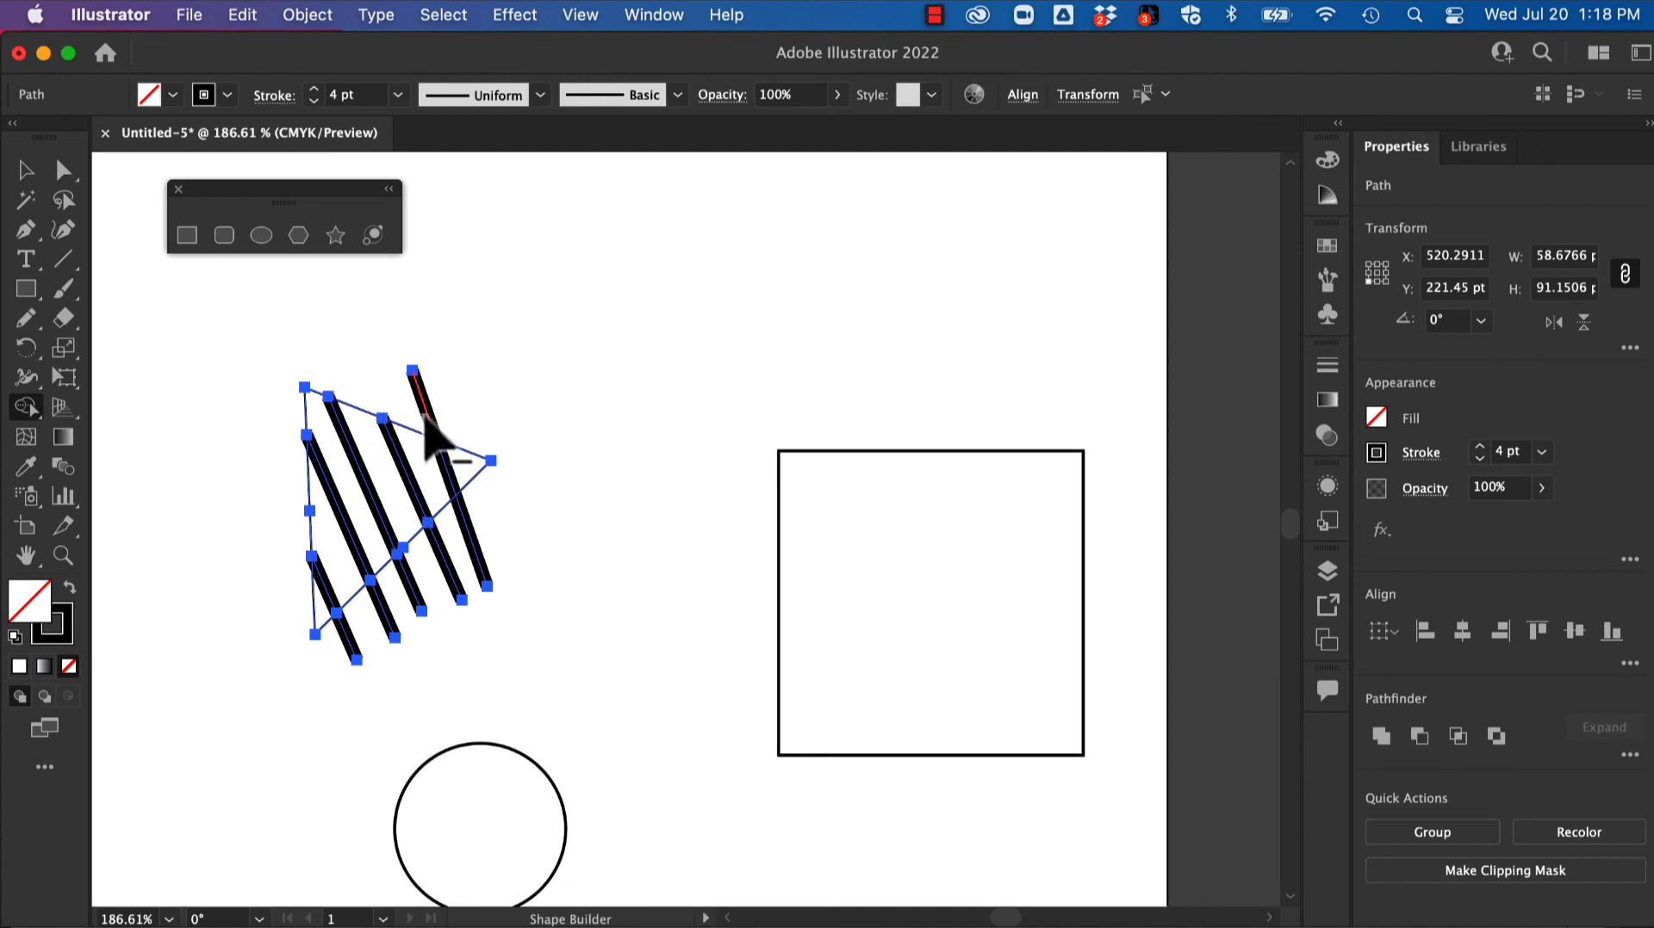
alt+click(429, 420)
mouse_move(461, 523)
mouse_down()
mouse_move(465, 539)
mouse_move(321, 677)
mouse_up()
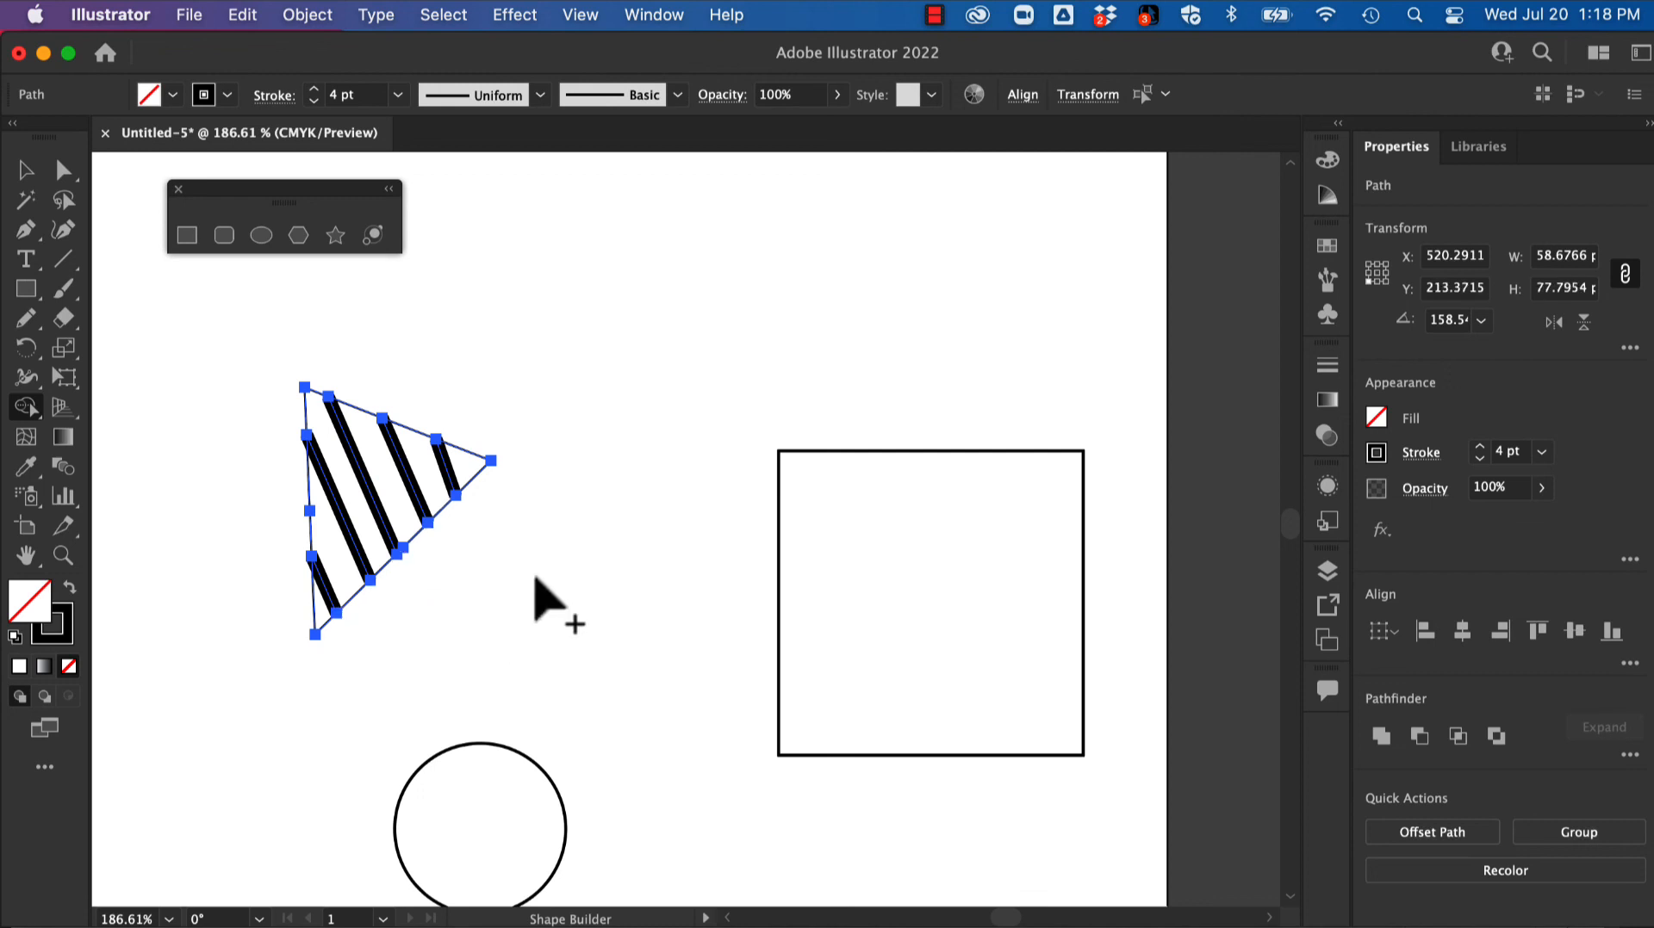
- Split the triangle into separate strips along the diagonal lines with Shape Builder
click(322, 605)
click(335, 571)
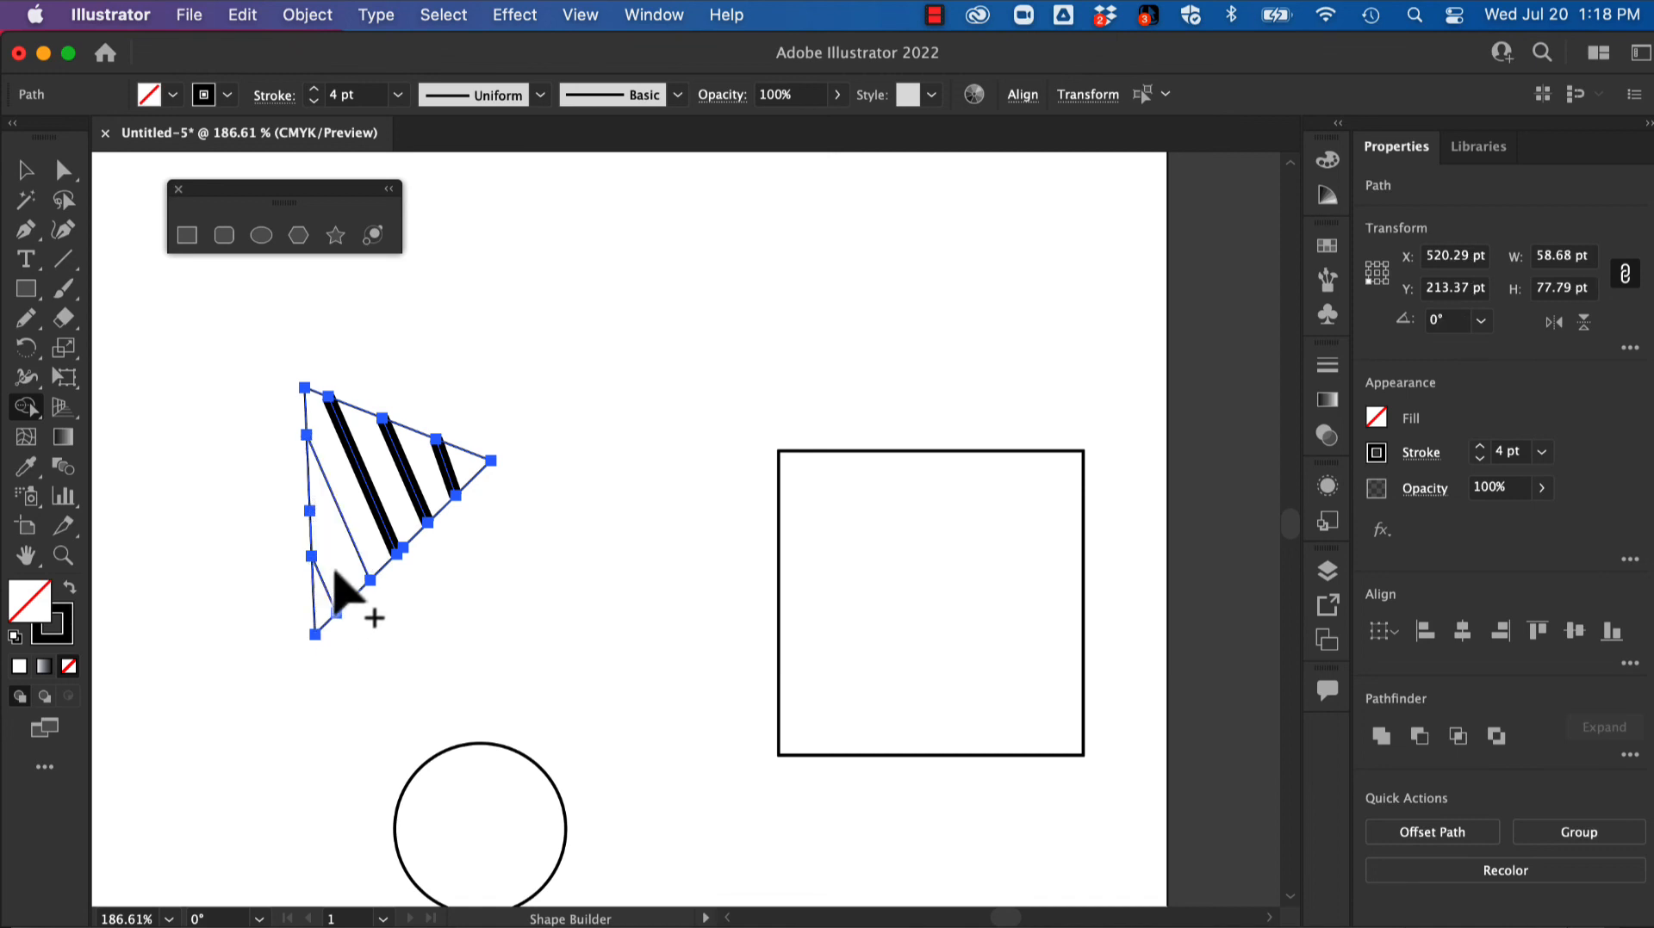
click(353, 522)
click(386, 480)
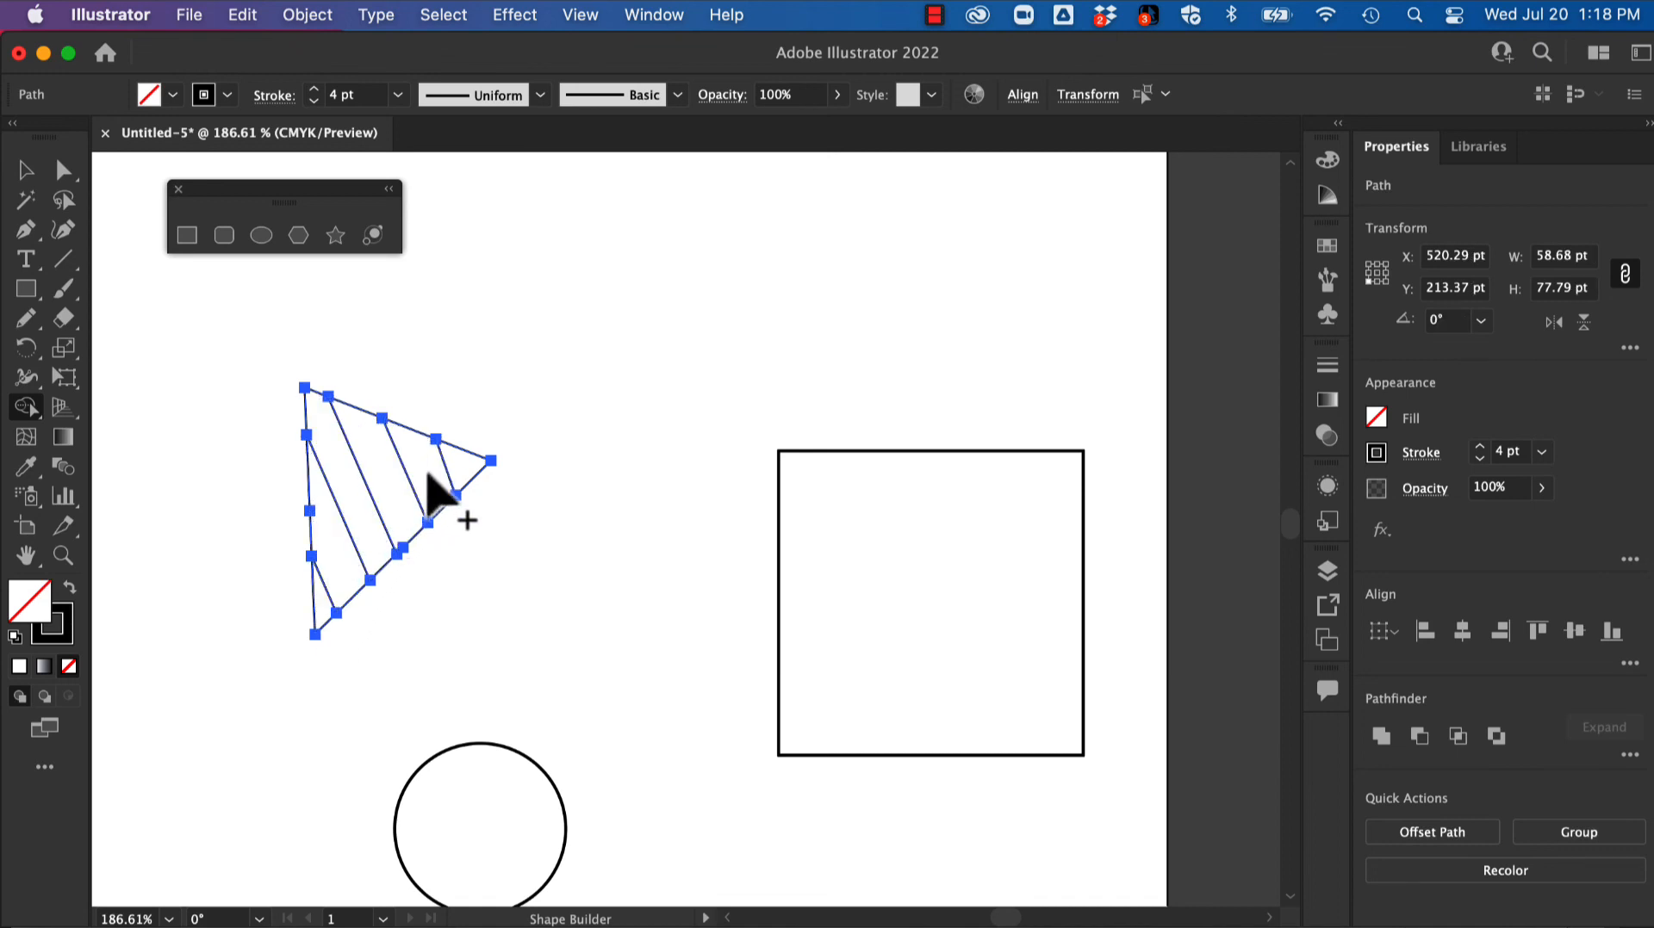
click(455, 476)
- Fill three alternating strips of the triangle with the magenta swatch, using Direct Selection to pick them
click(24, 170)
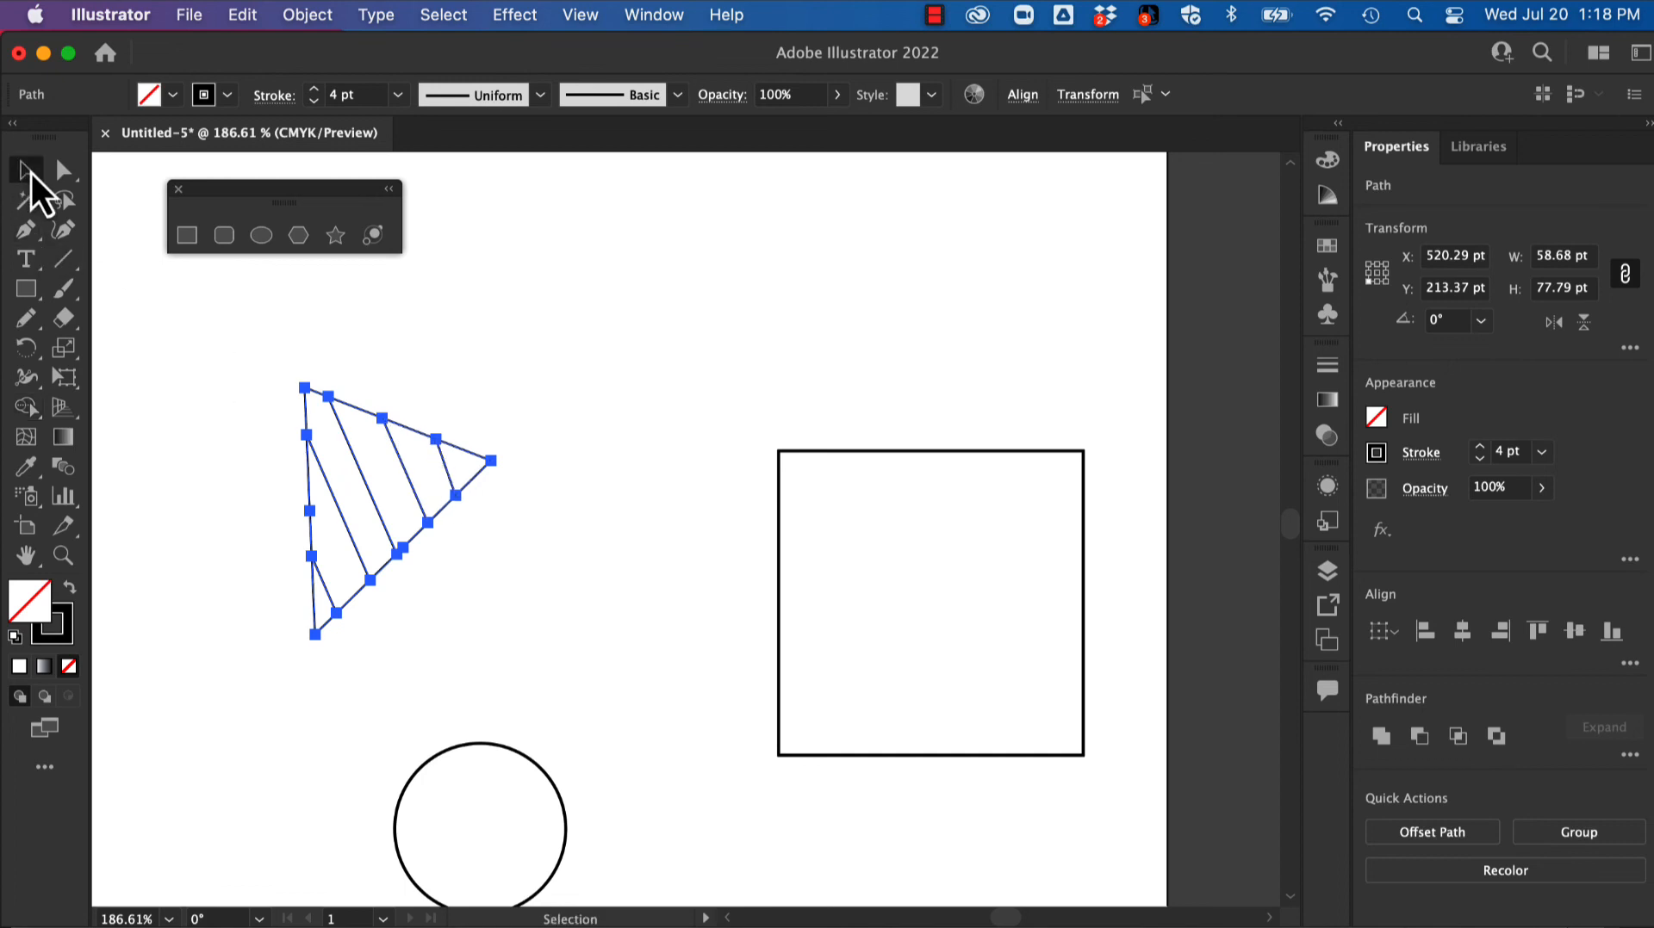
click(68, 175)
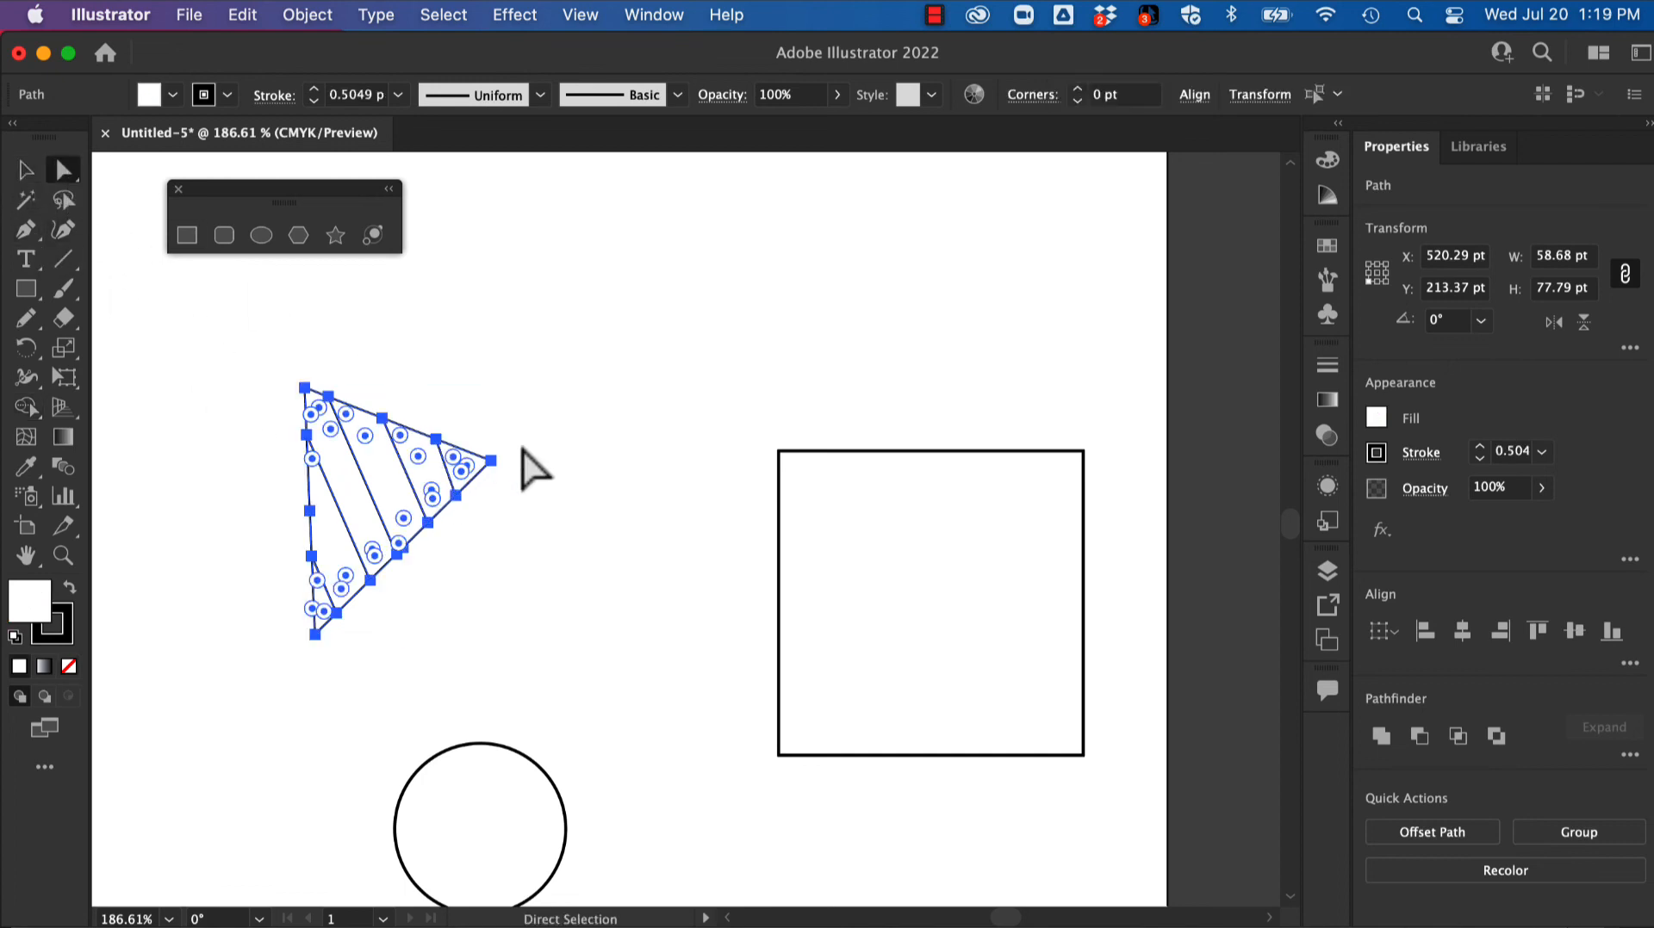
click(504, 471)
click(468, 476)
shift+click(388, 472)
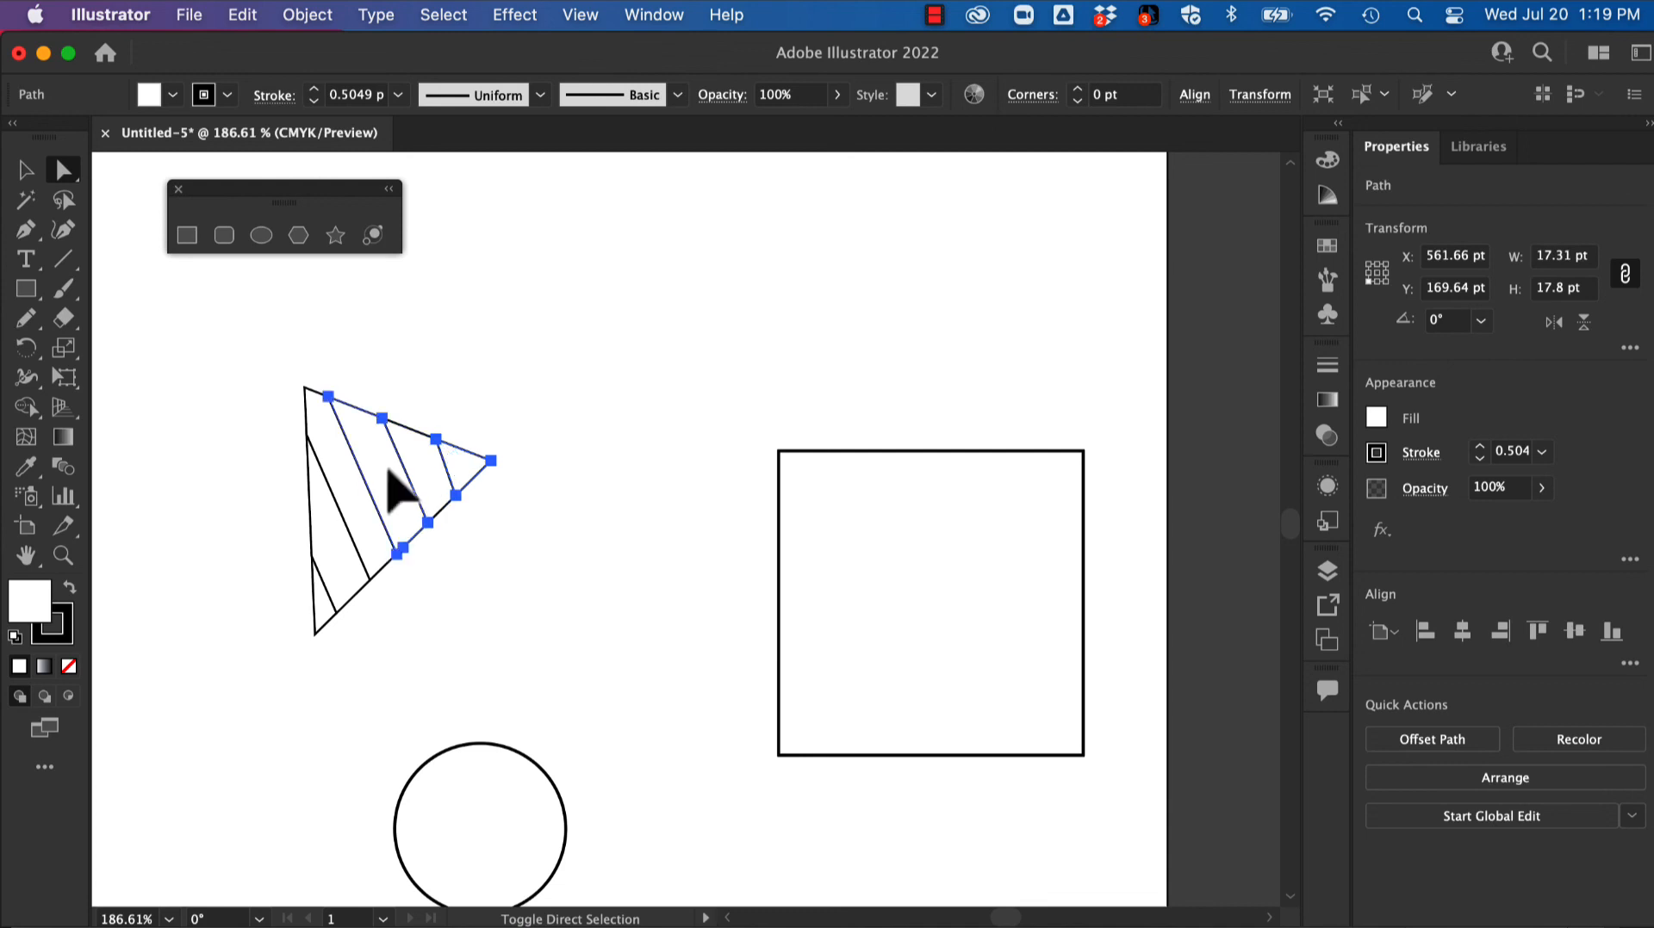
shift+click(329, 521)
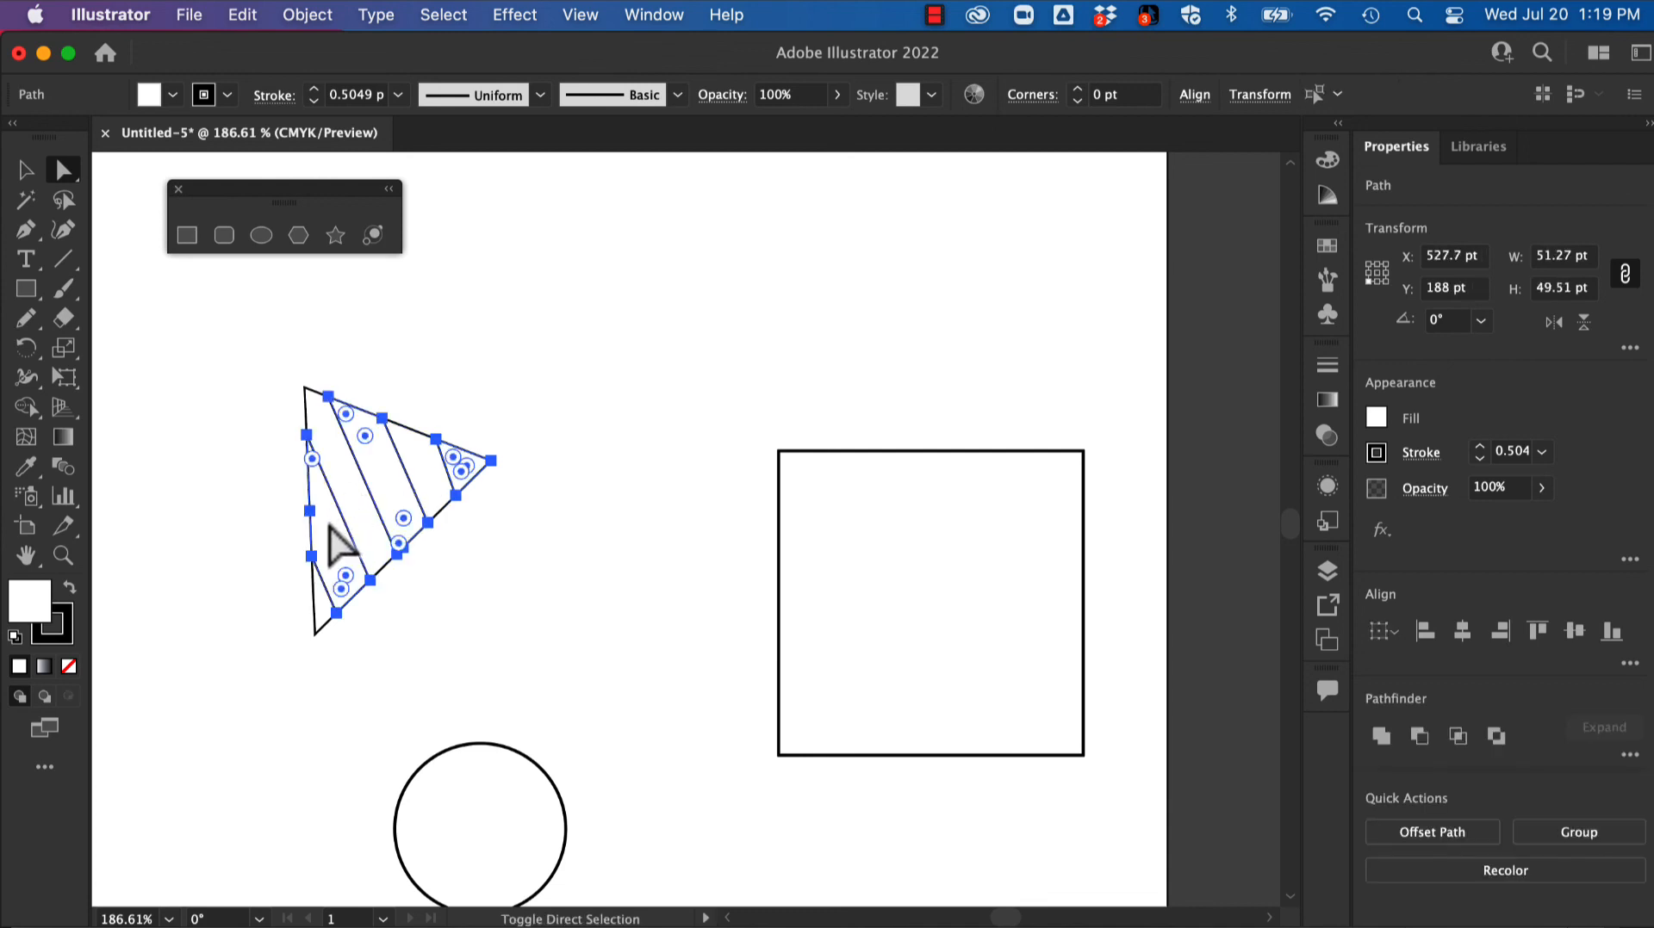
click(1376, 422)
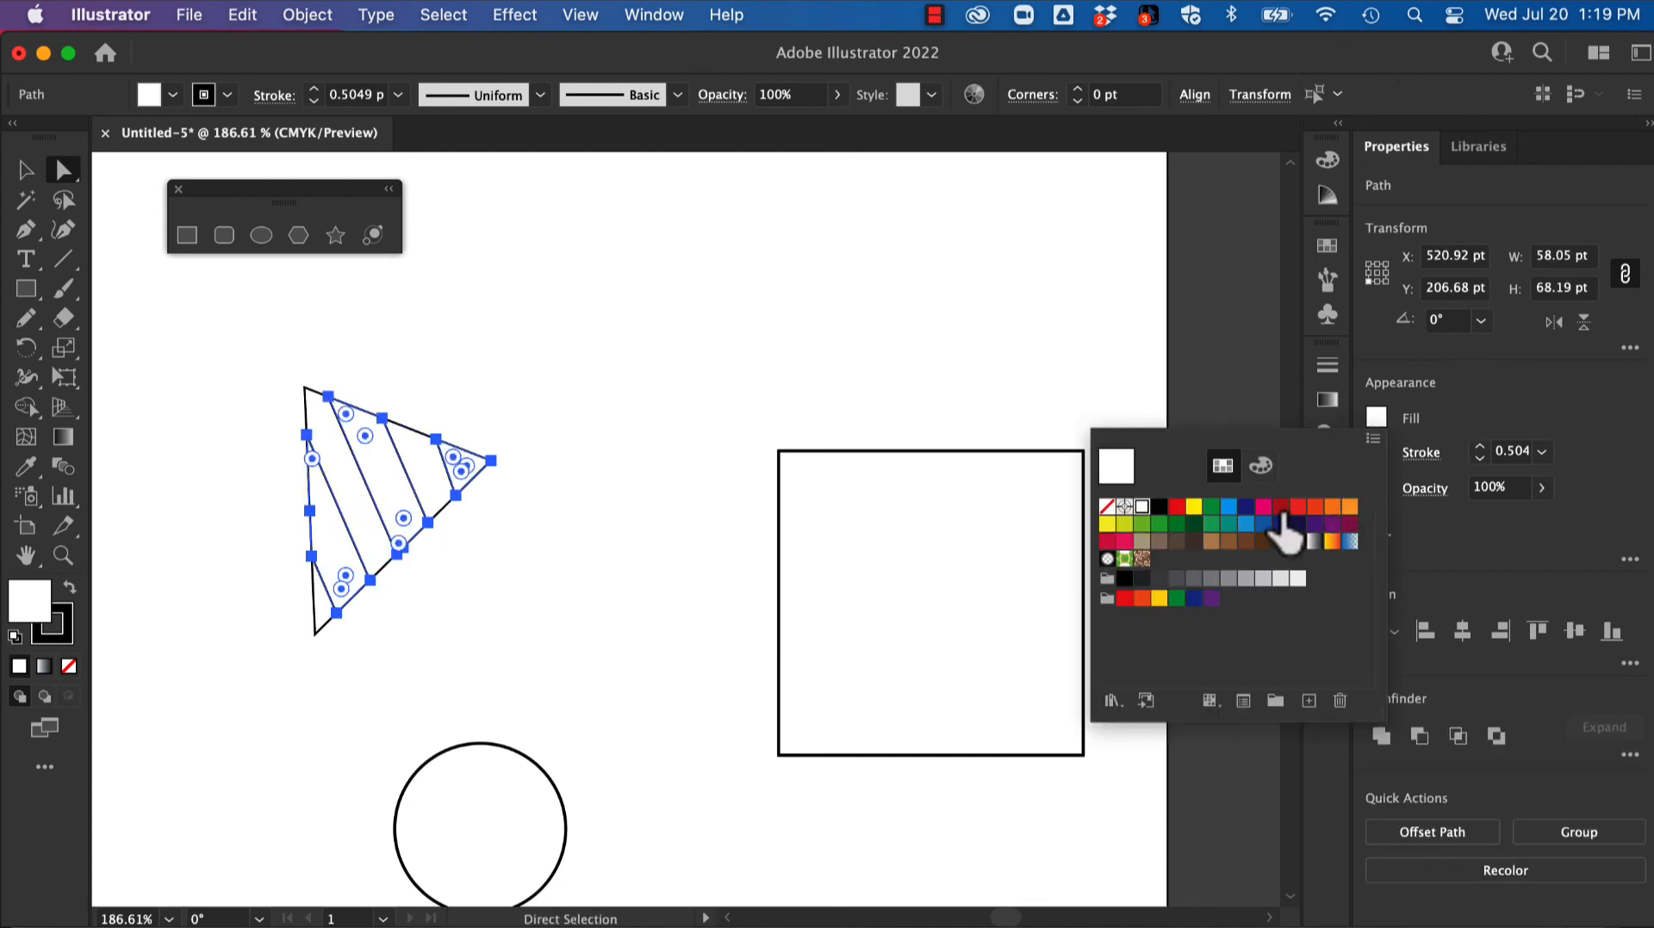
click(1263, 507)
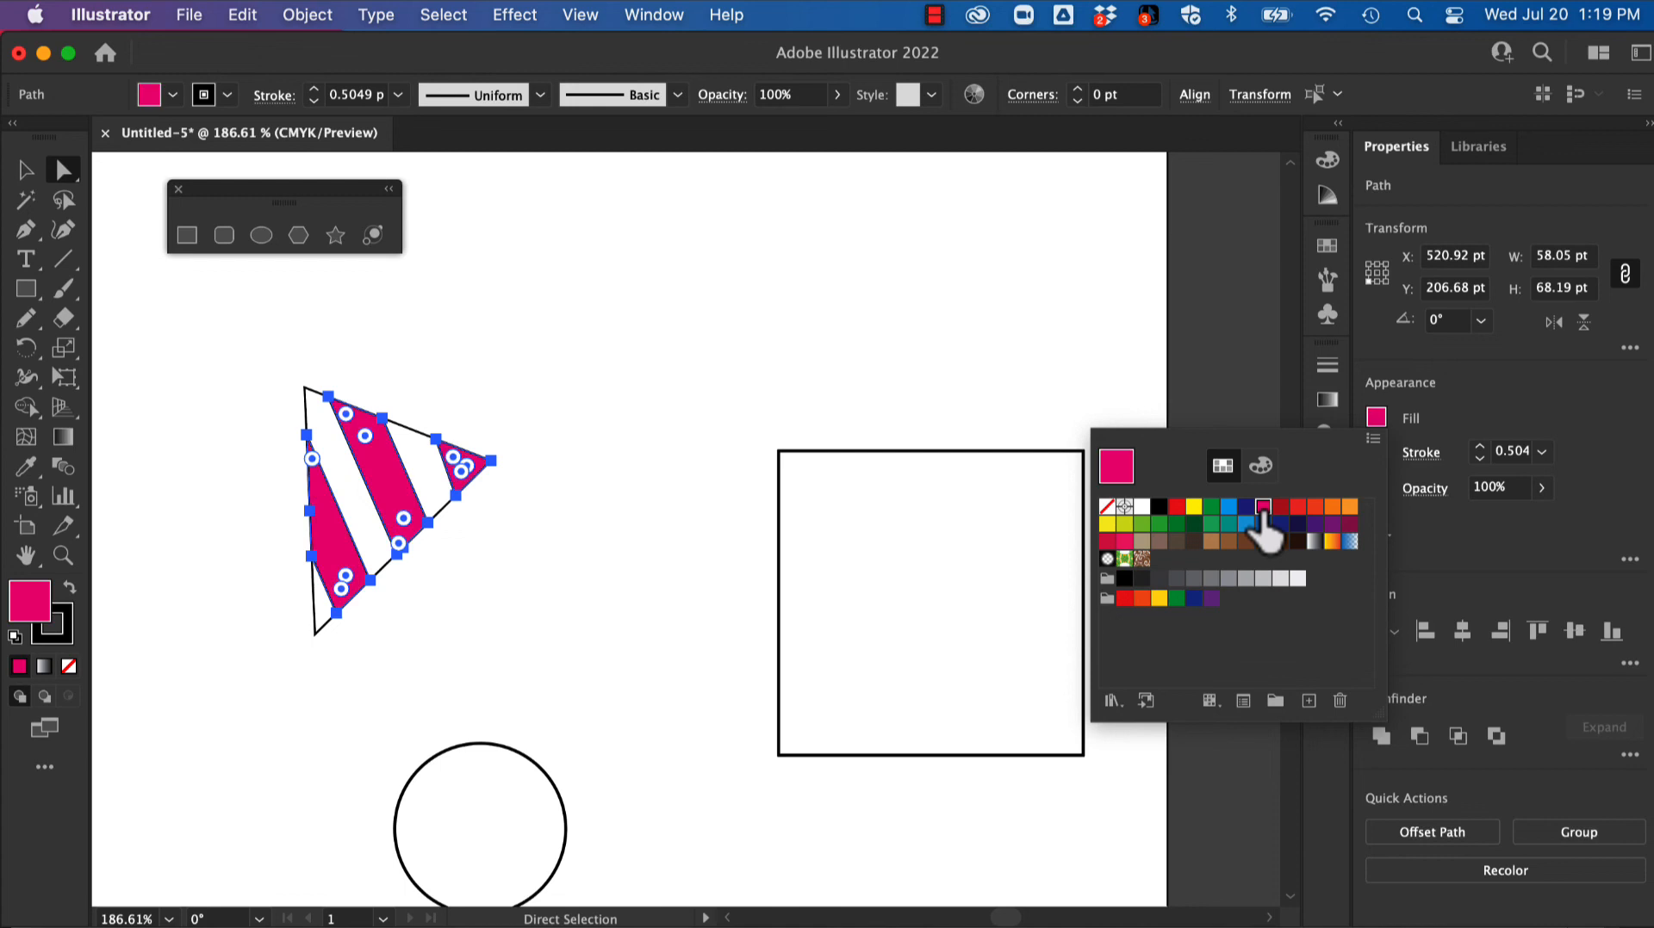
click(761, 360)
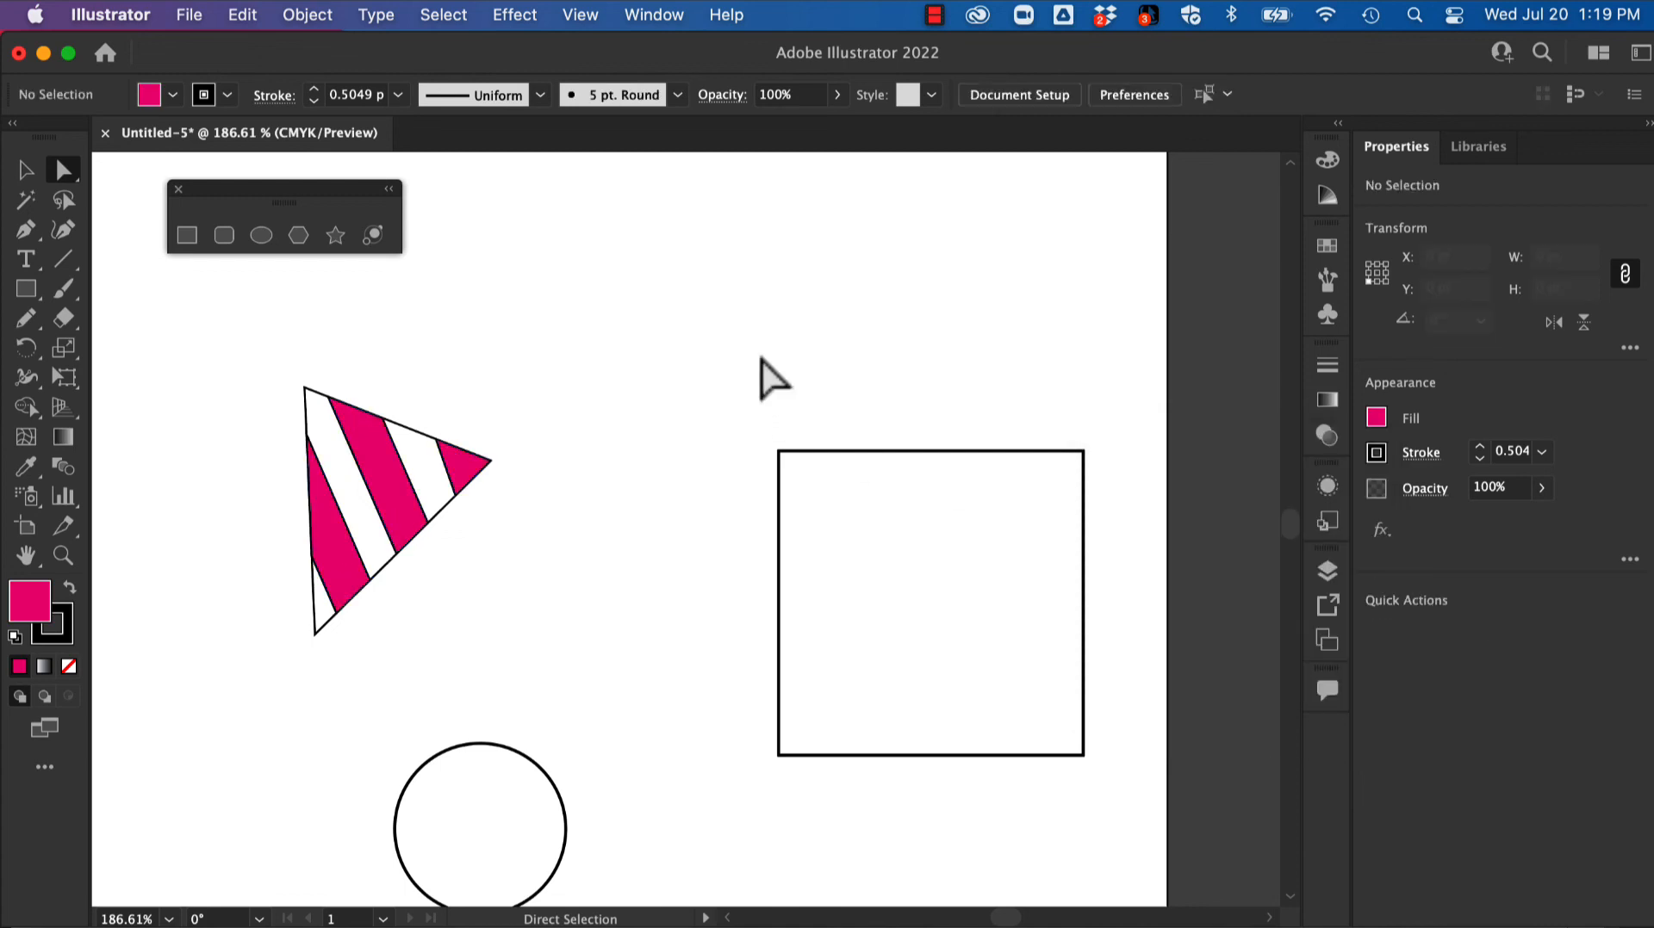